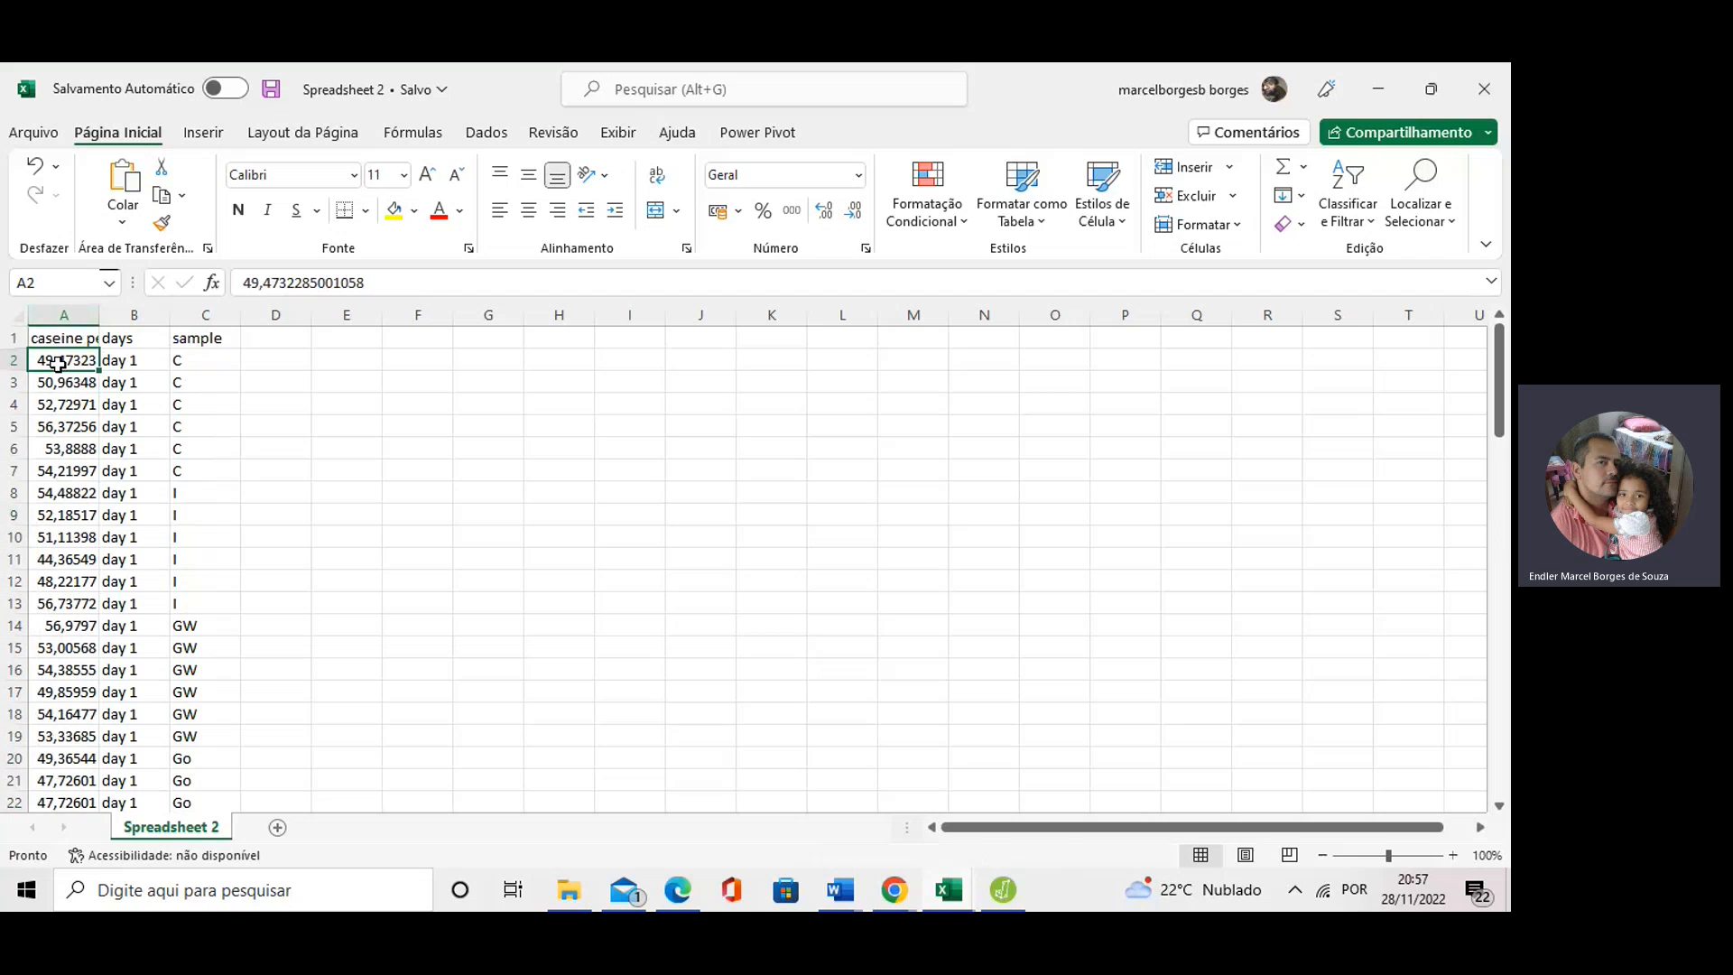
# Examine the individual caseine percentage values listed in column A for day 1.
pyautogui.click(58, 383)
pyautogui.click(60, 361)
pyautogui.click(57, 381)
pyautogui.click(51, 404)
pyautogui.click(52, 427)
pyautogui.click(55, 452)
pyautogui.click(54, 493)
pyautogui.click(54, 536)
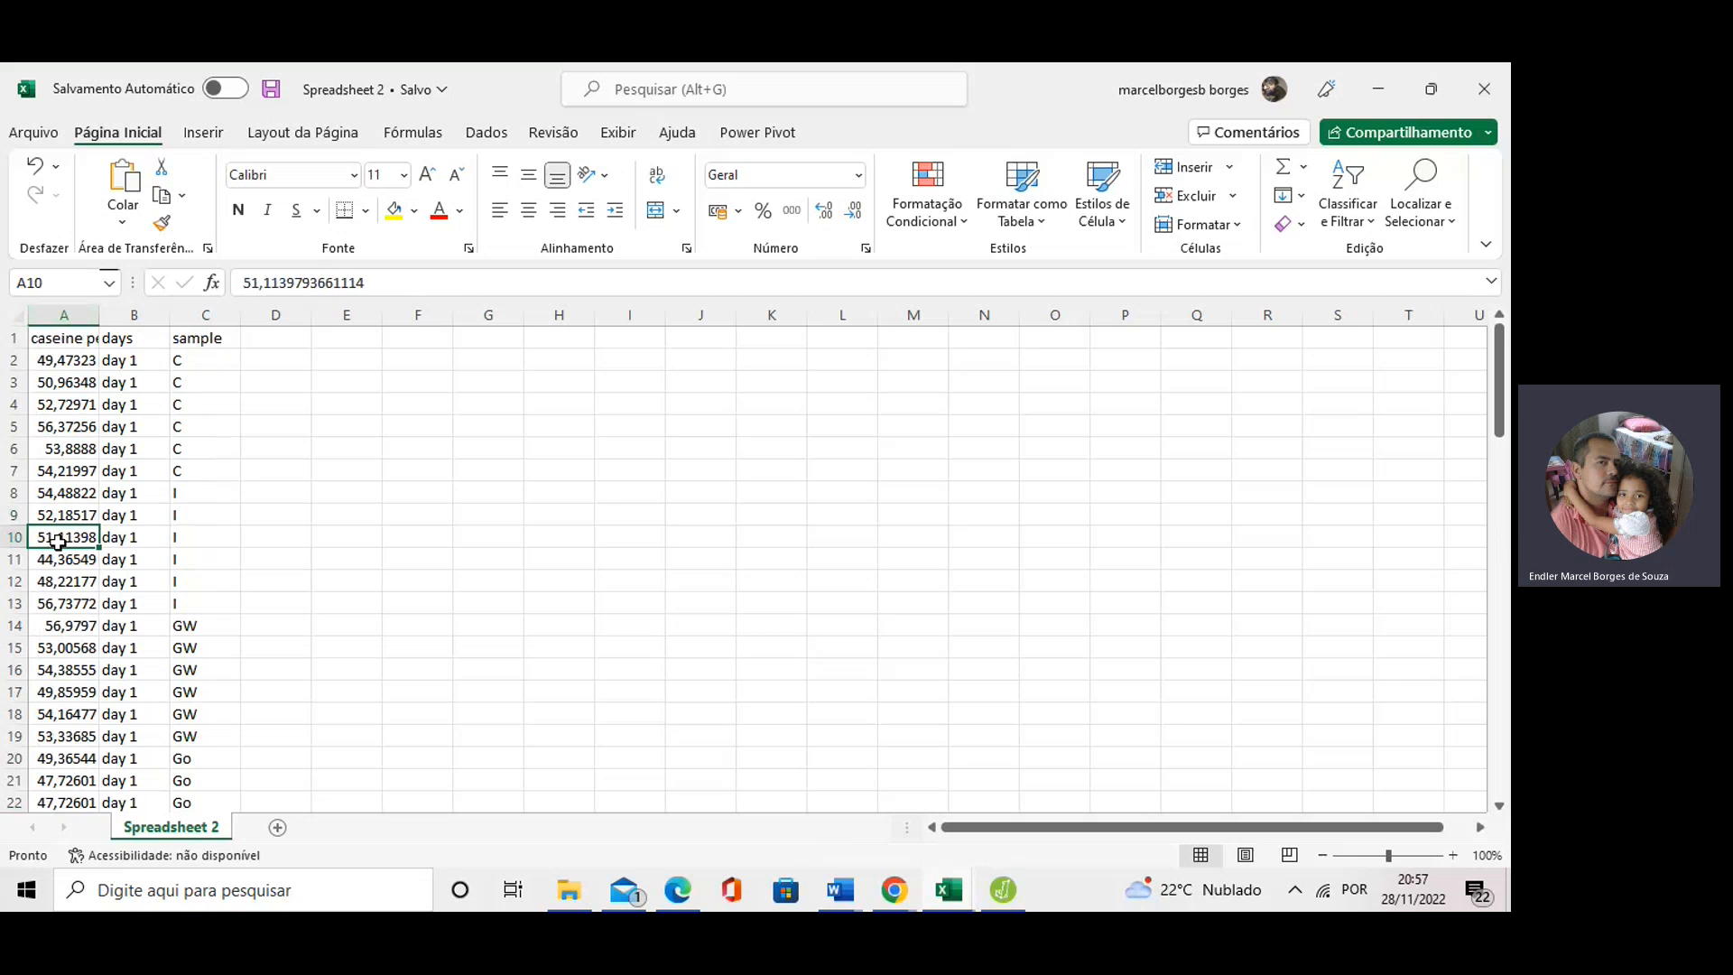
pyautogui.click(56, 582)
# Examine the sample codes in column C and the days in column B down to the last data rows.
pyautogui.moveTo(203, 352); pyautogui.dragTo(204, 521)
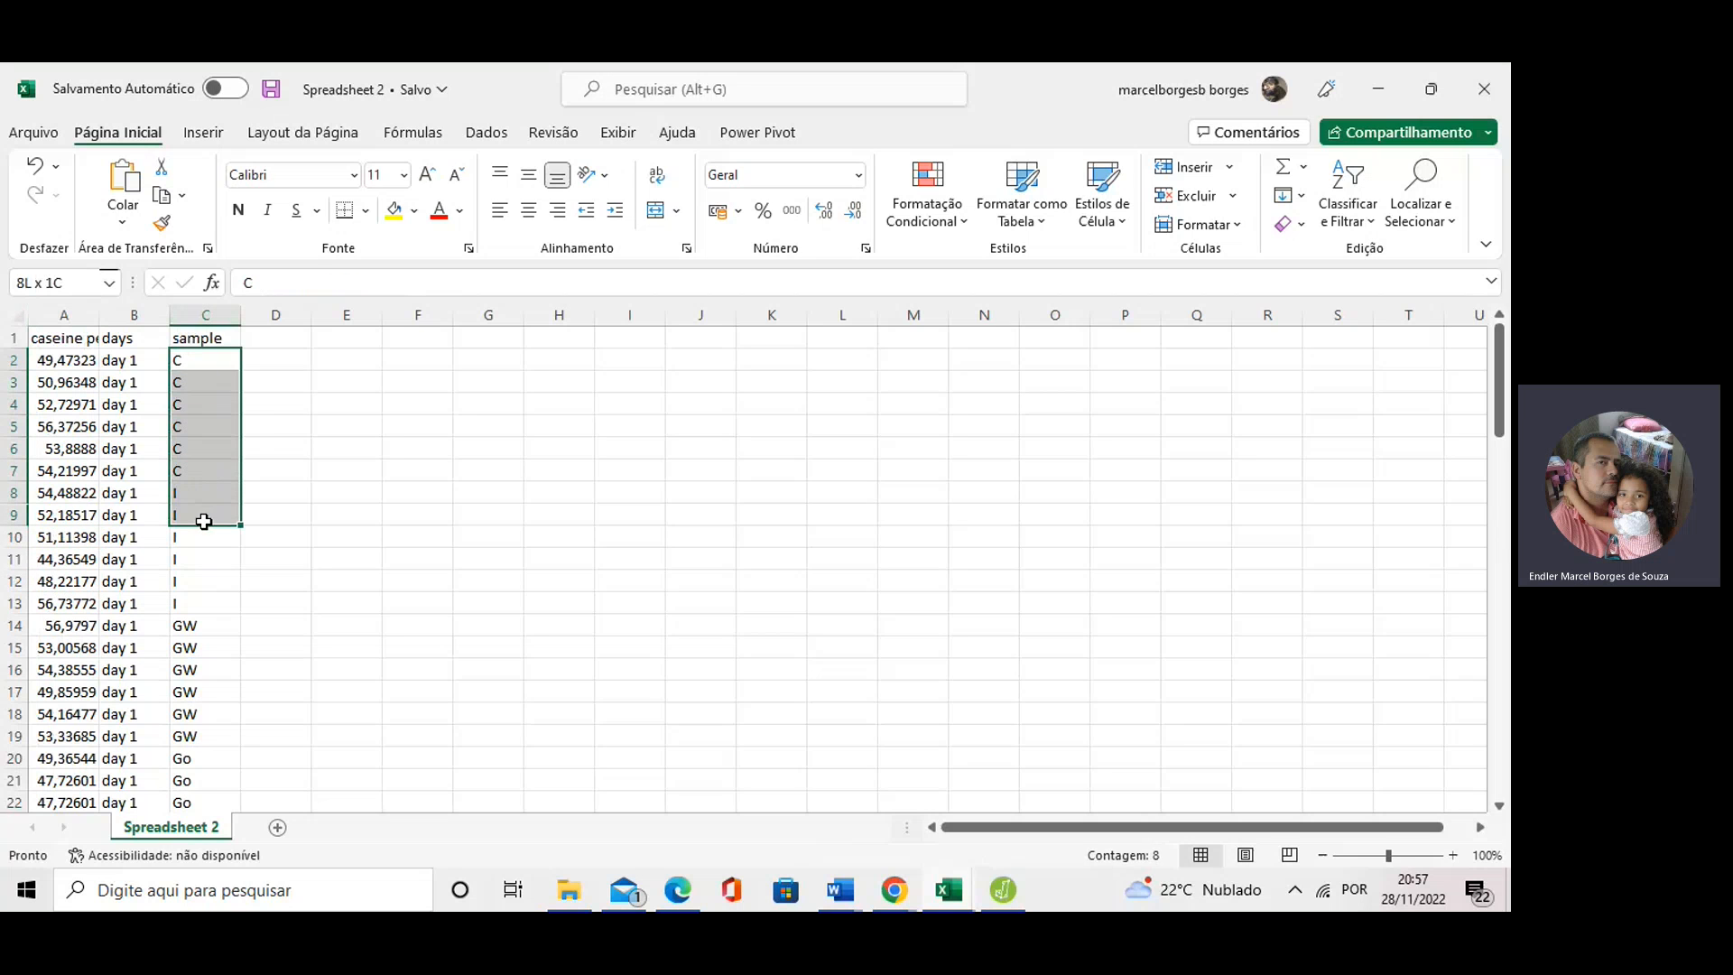
pyautogui.click(283, 510)
pyautogui.moveTo(194, 360); pyautogui.dragTo(180, 796)
pyautogui.click(144, 370)
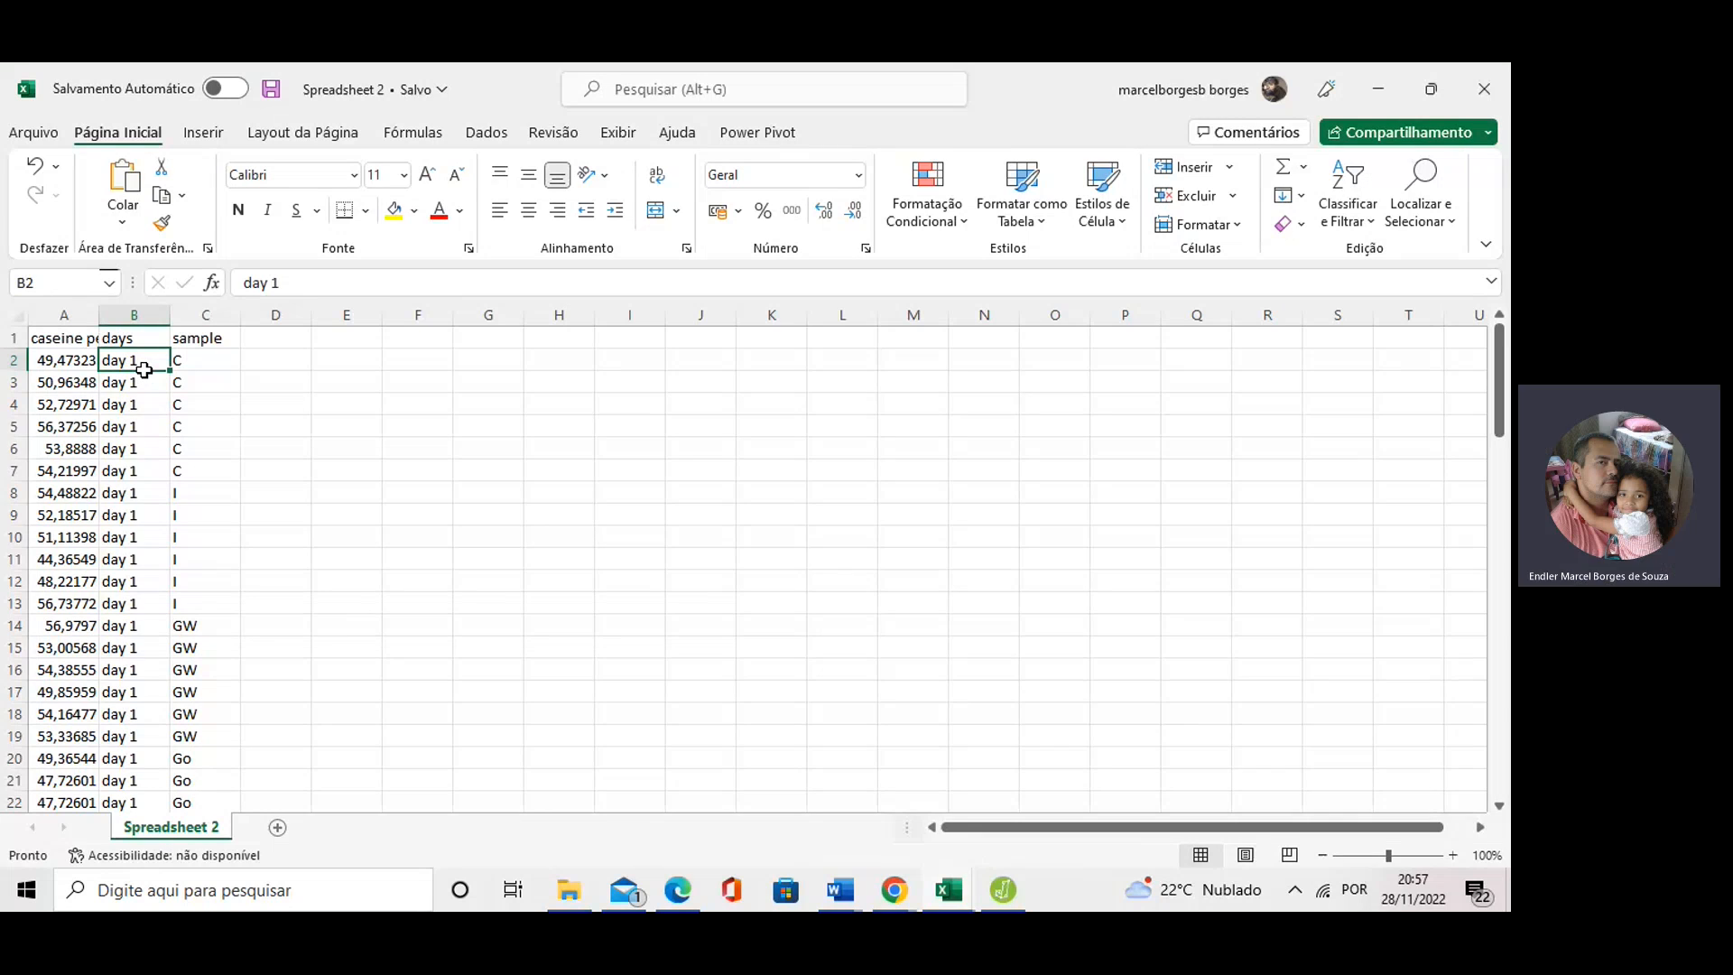
pyautogui.scroll(-11, 142, 370)
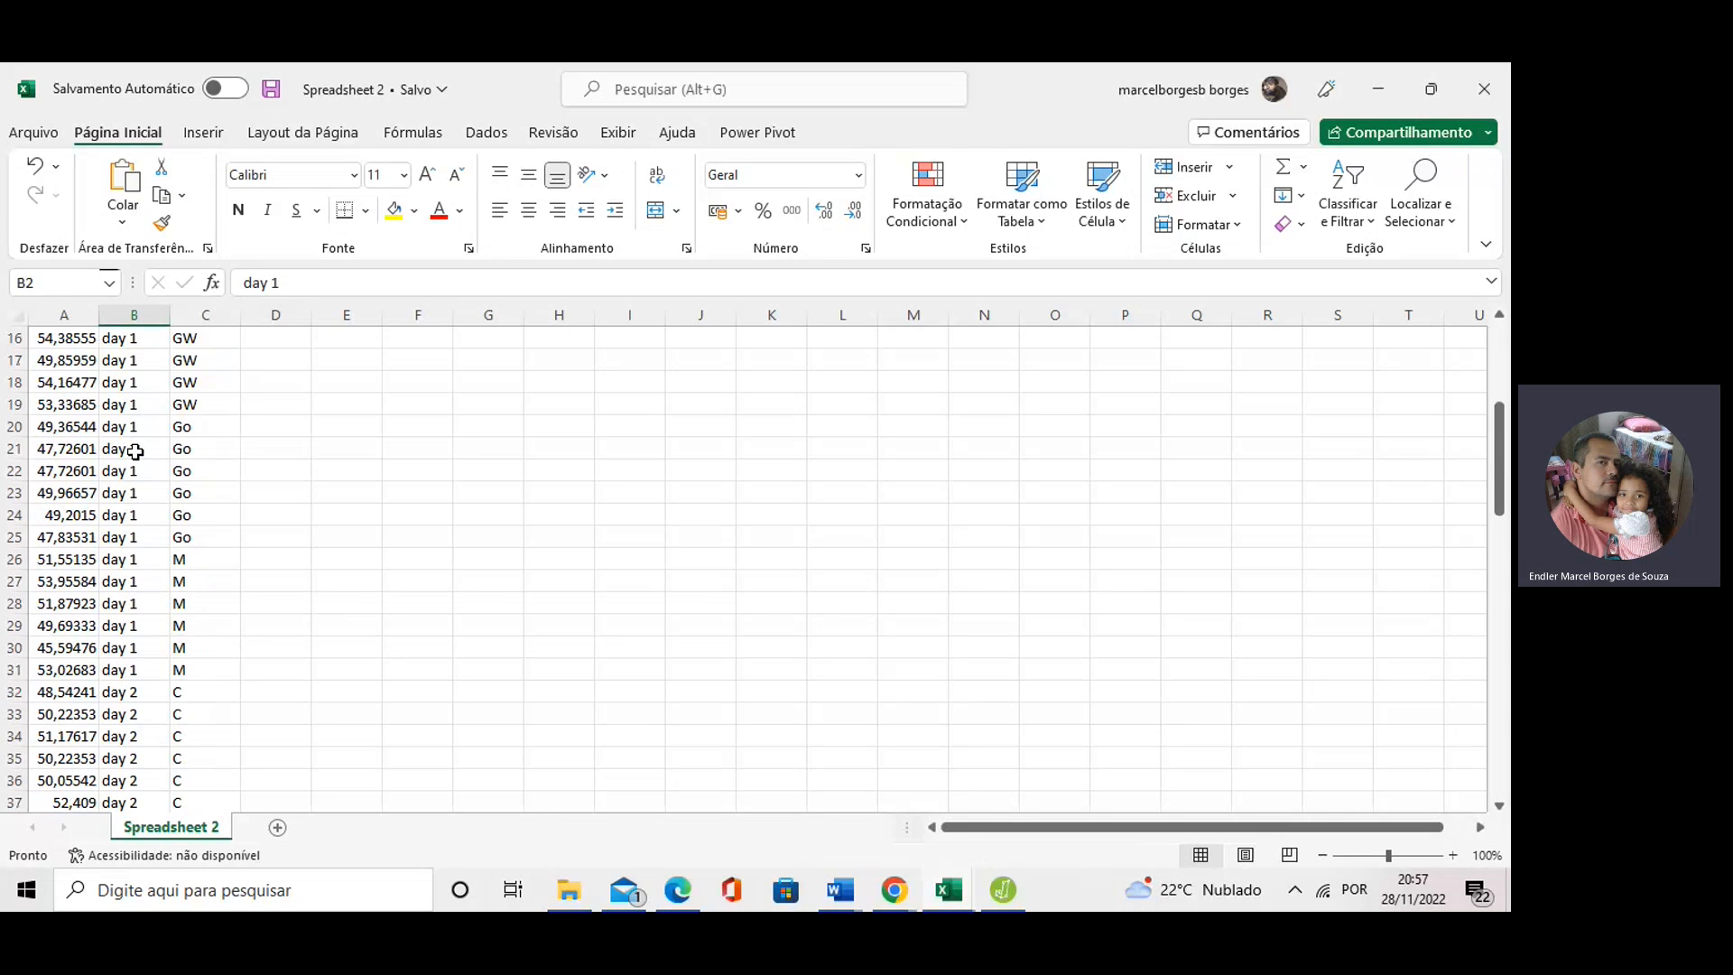
pyautogui.scroll(-11, 135, 452)
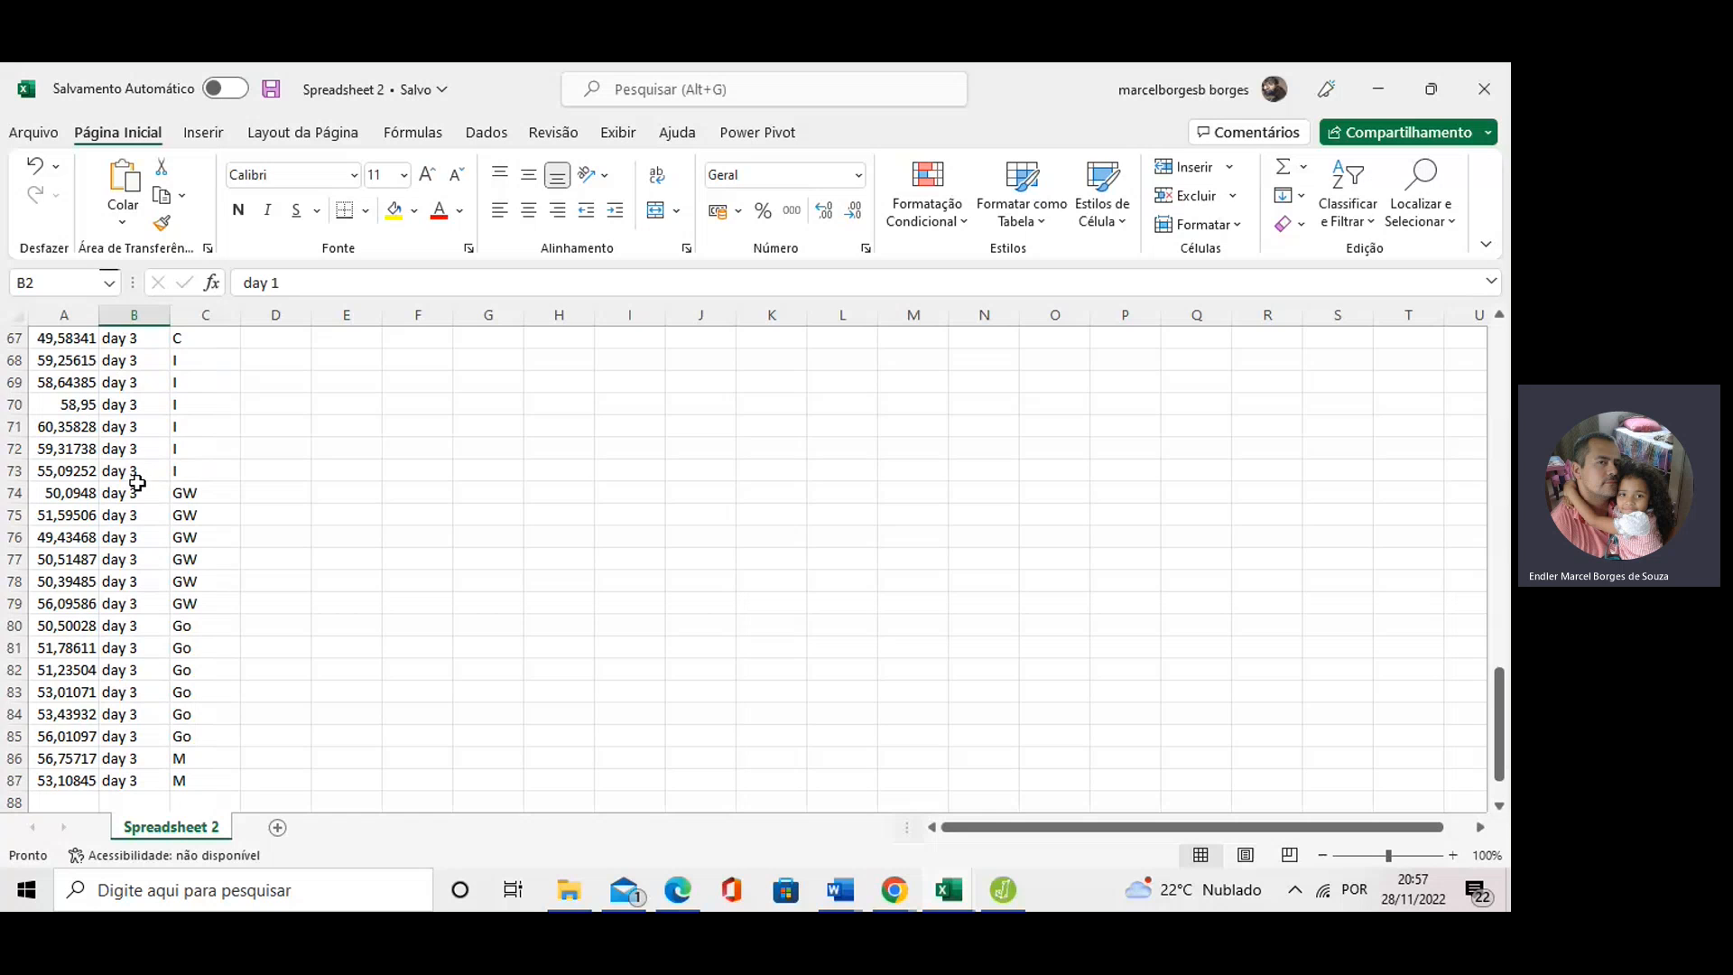
pyautogui.scroll(16, 137, 487)
pyautogui.scroll(6, 137, 499)
# Review how the sample and days entries in the first rows line up with the caseine percentages.
pyautogui.click(193, 379)
pyautogui.click(194, 364)
pyautogui.click(192, 423)
pyautogui.click(200, 367)
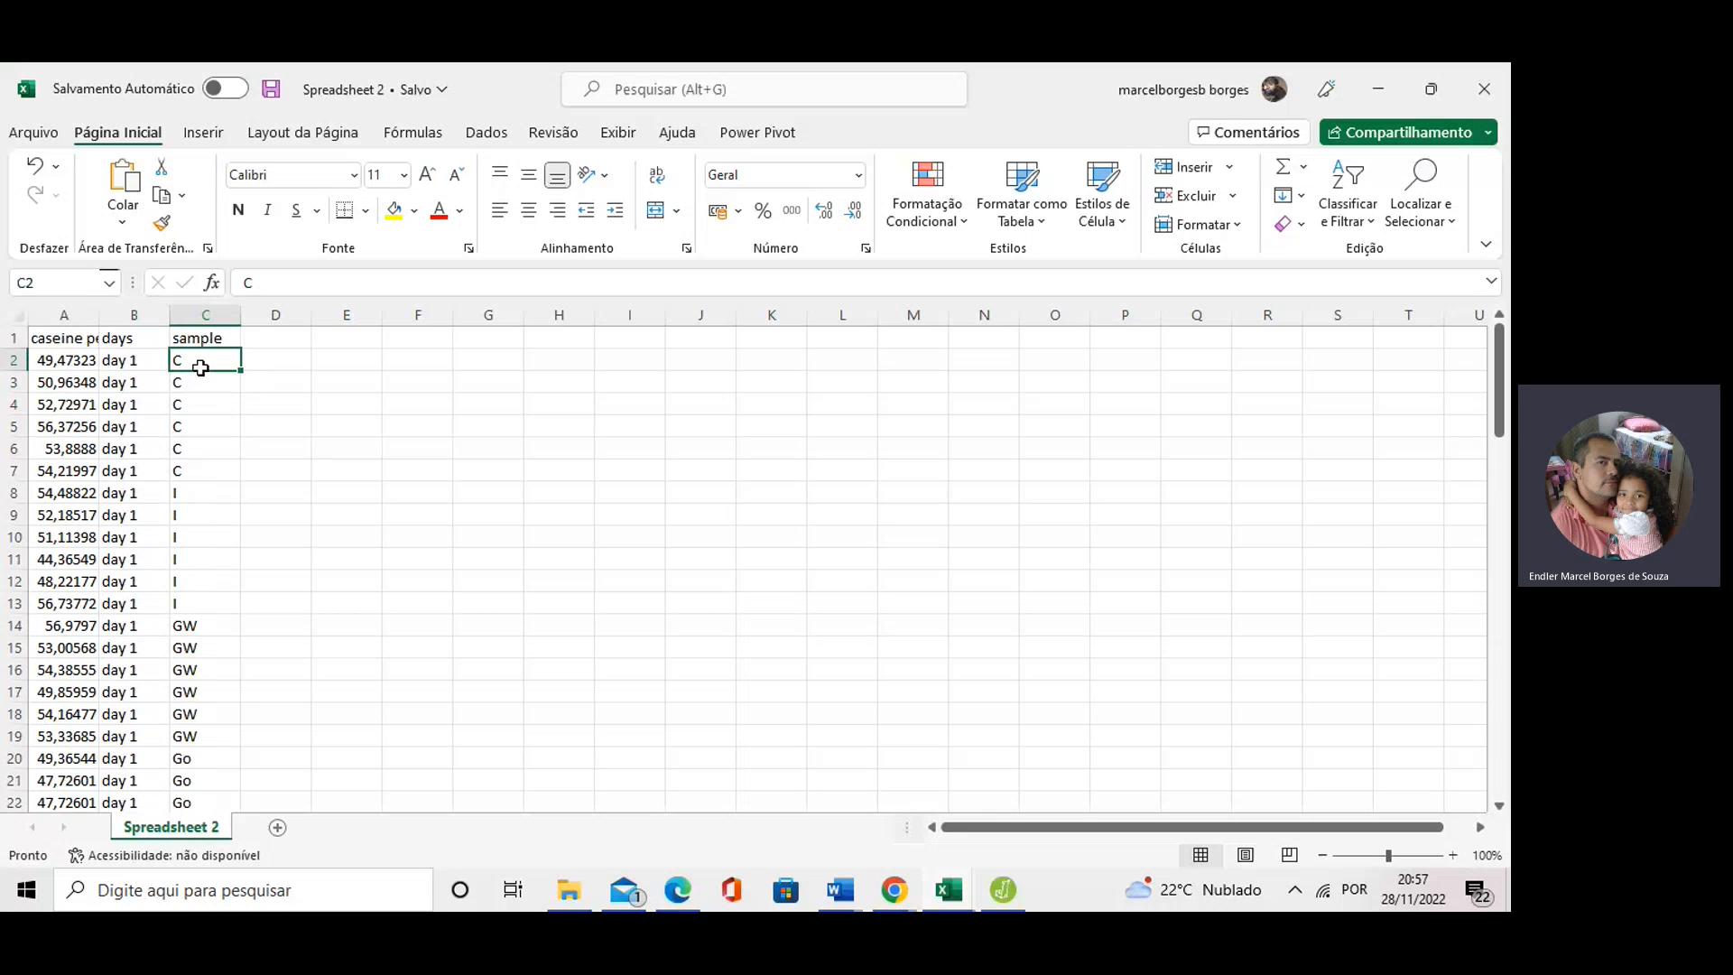
pyautogui.click(187, 384)
pyautogui.click(180, 406)
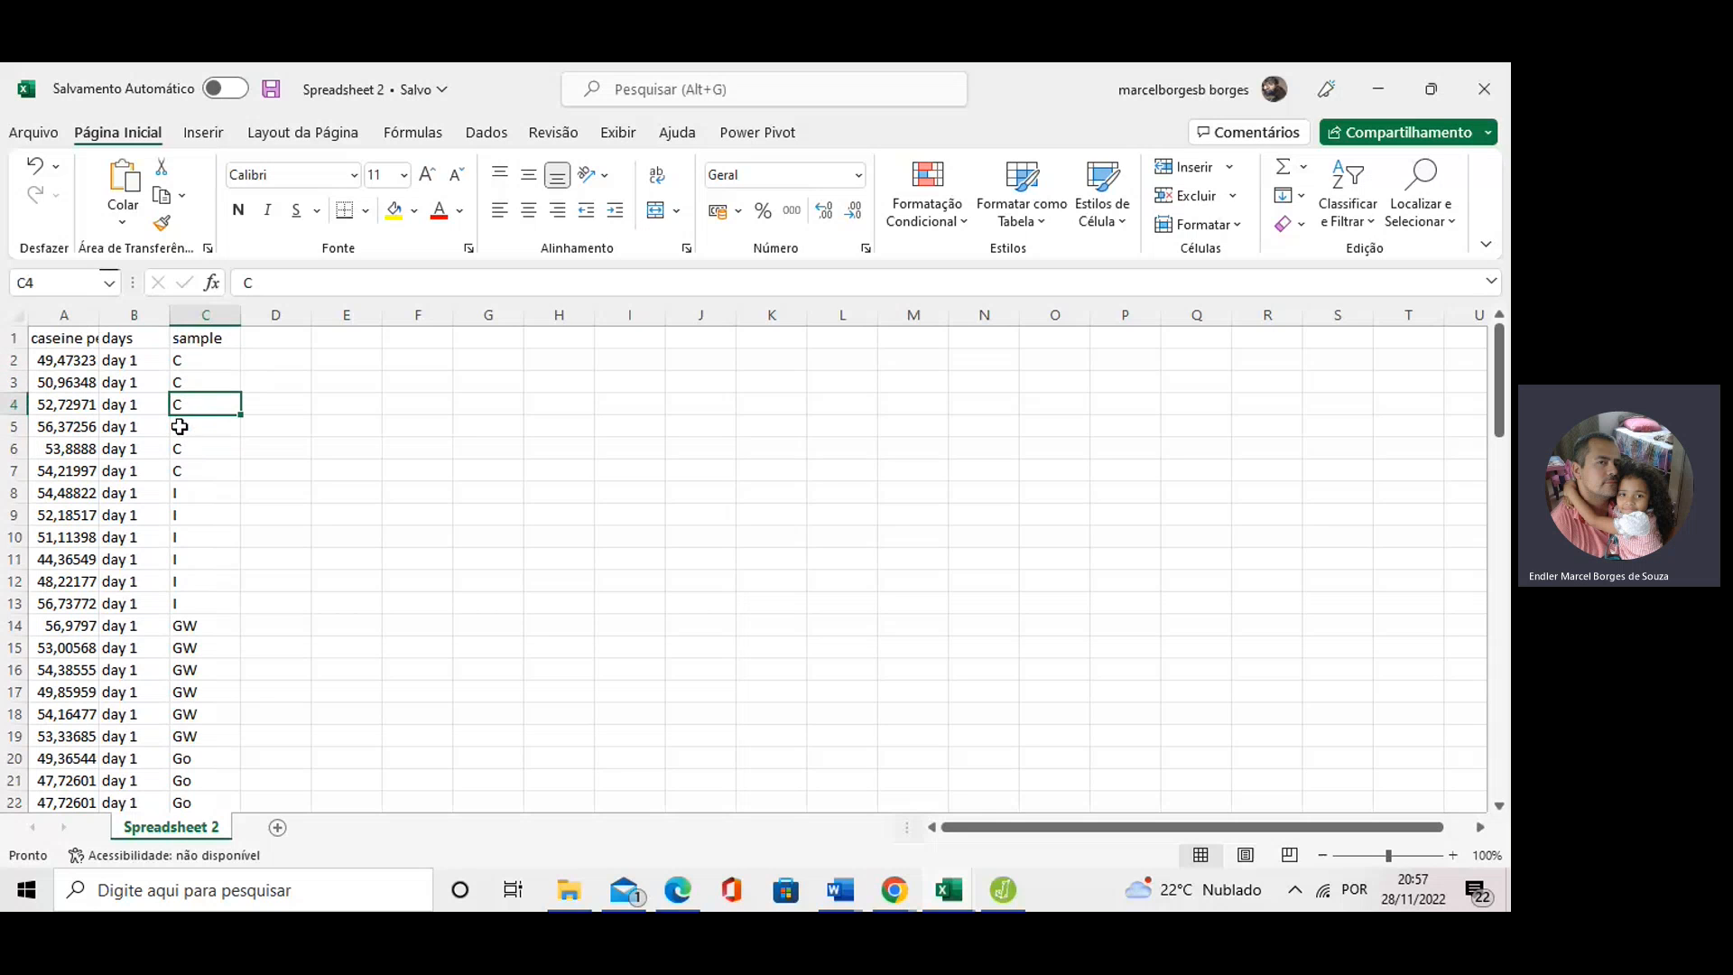
pyautogui.click(135, 364)
pyautogui.click(124, 387)
pyautogui.click(126, 426)
pyautogui.click(126, 470)
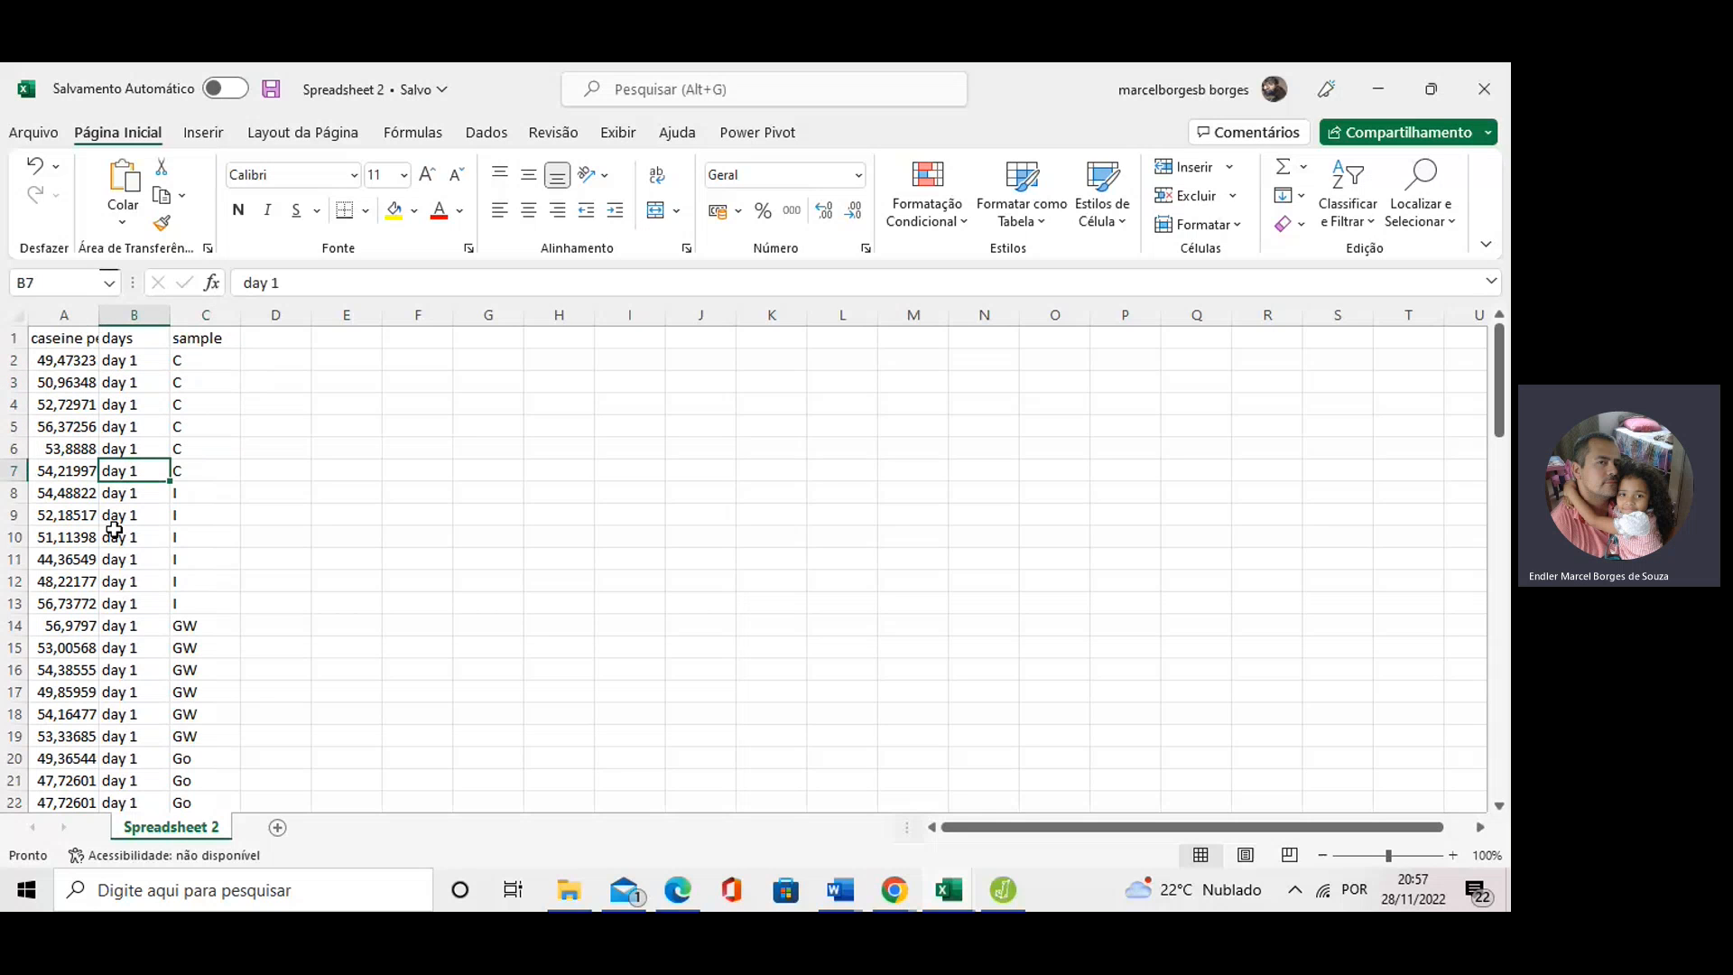
pyautogui.click(60, 366)
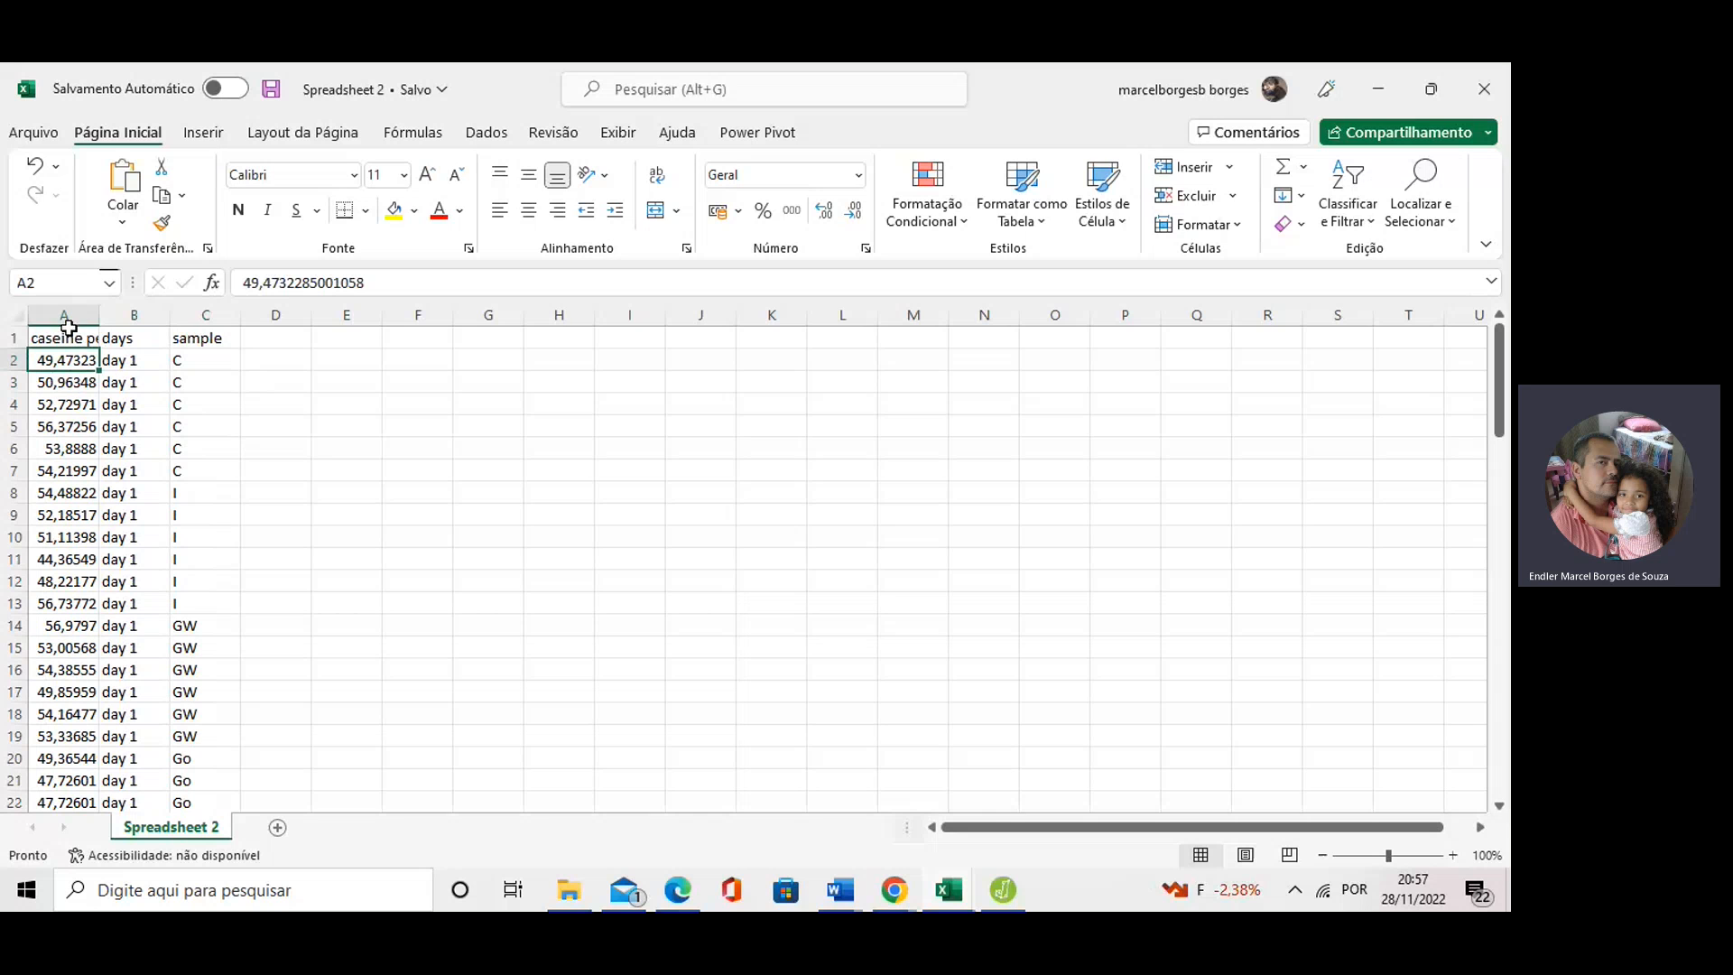
# Switch to JASP and try to open the Spreadsheet 2 data file from the JCE 2023 spreadsheets folder.
pyautogui.click(1003, 890)
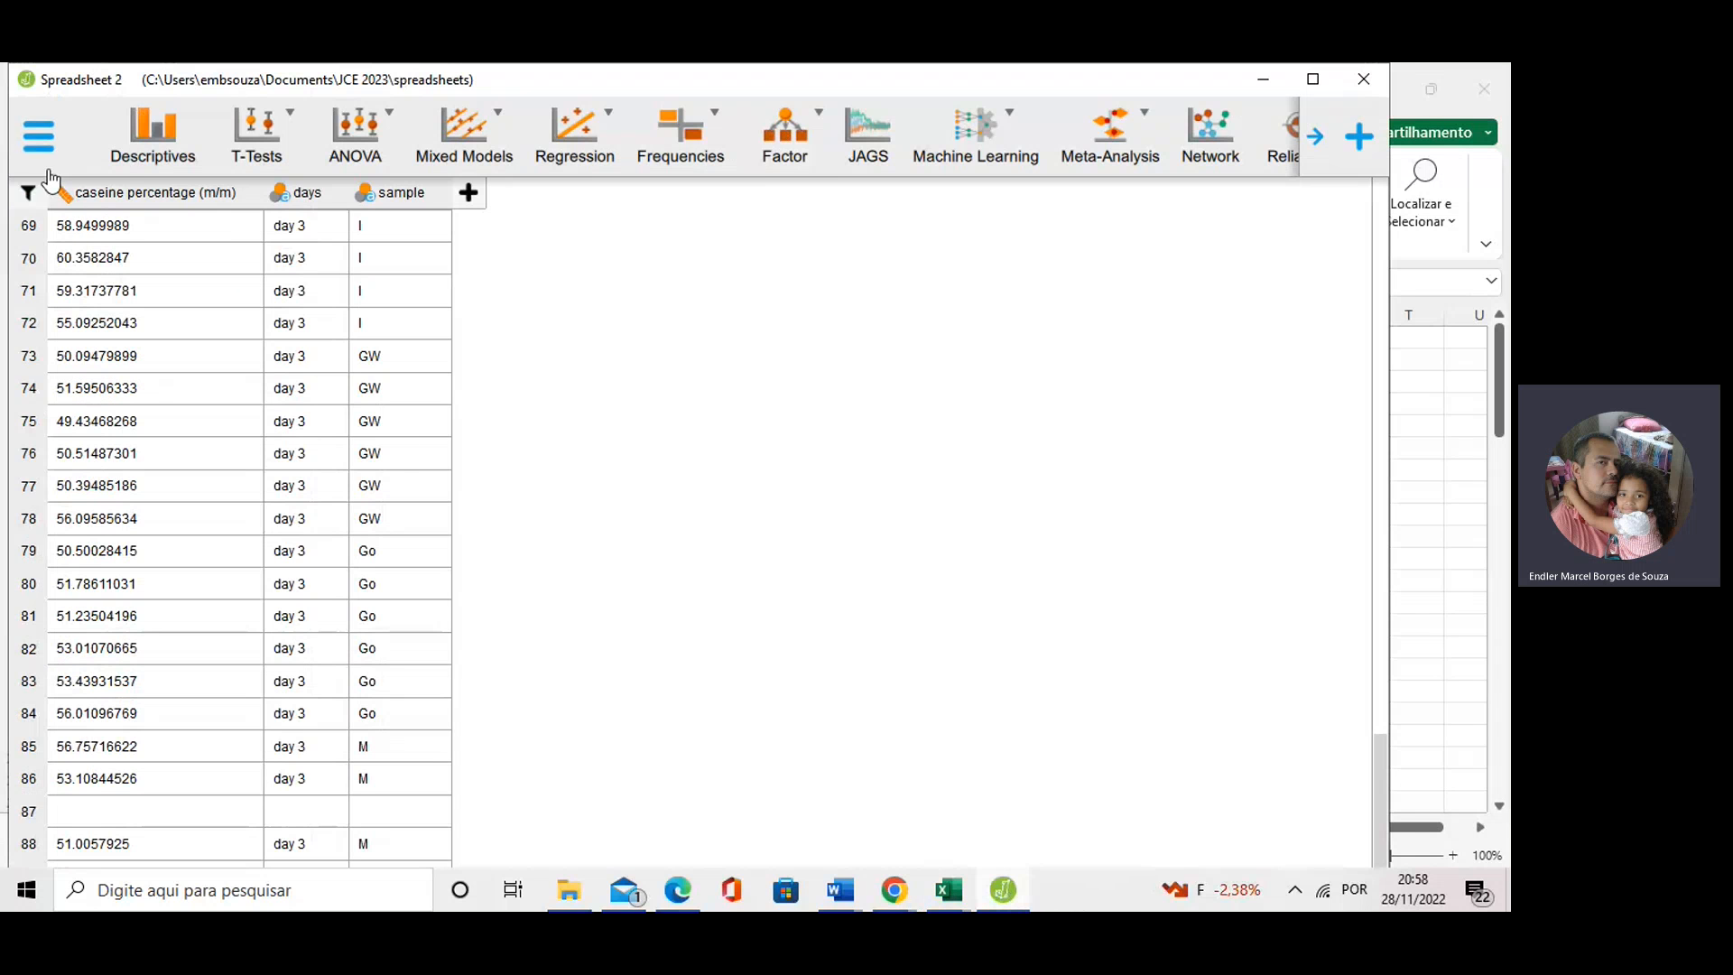
pyautogui.click(41, 149)
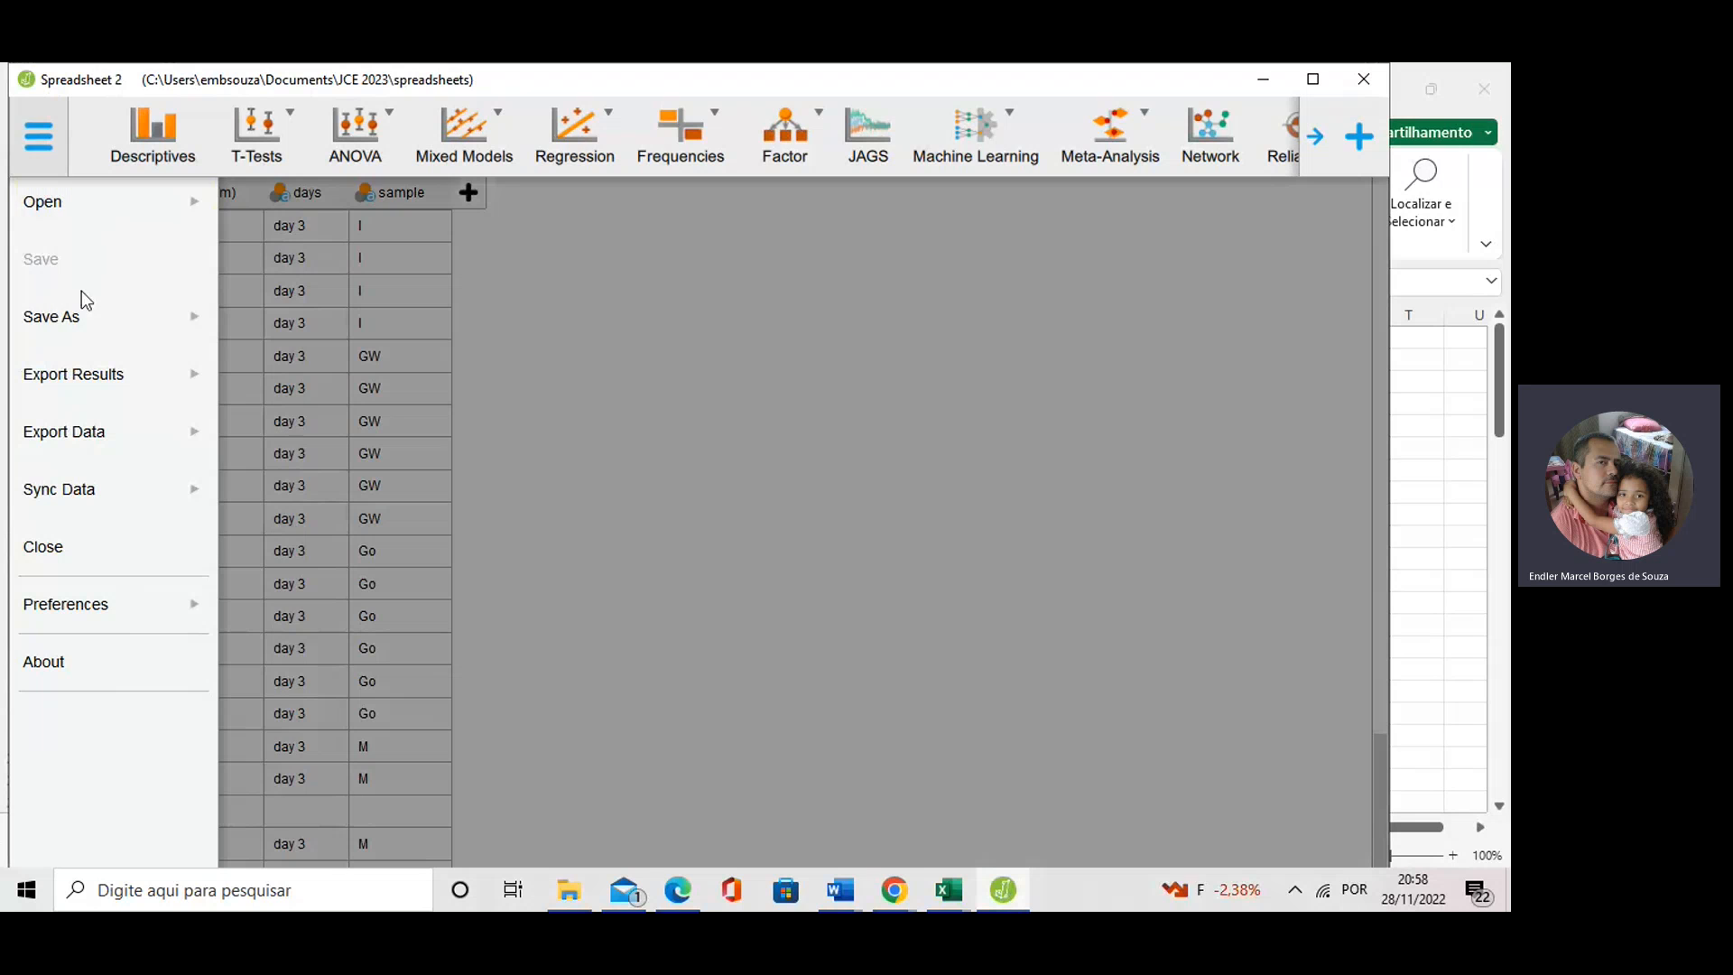
pyautogui.click(76, 217)
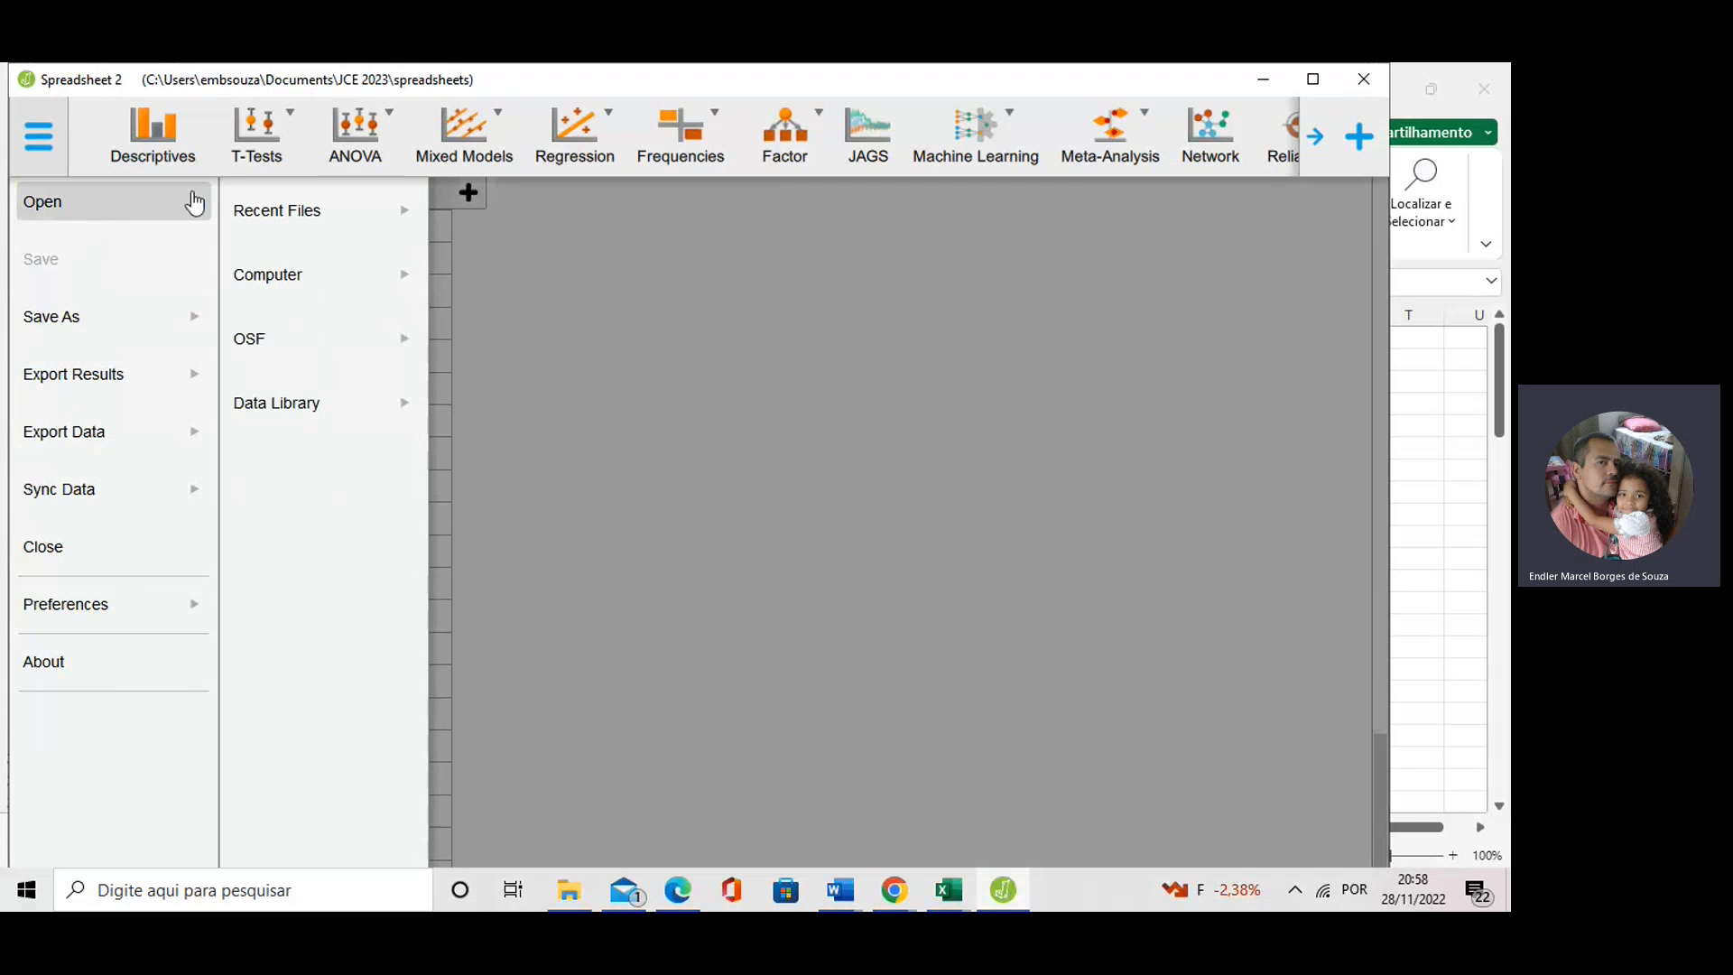
pyautogui.click(328, 277)
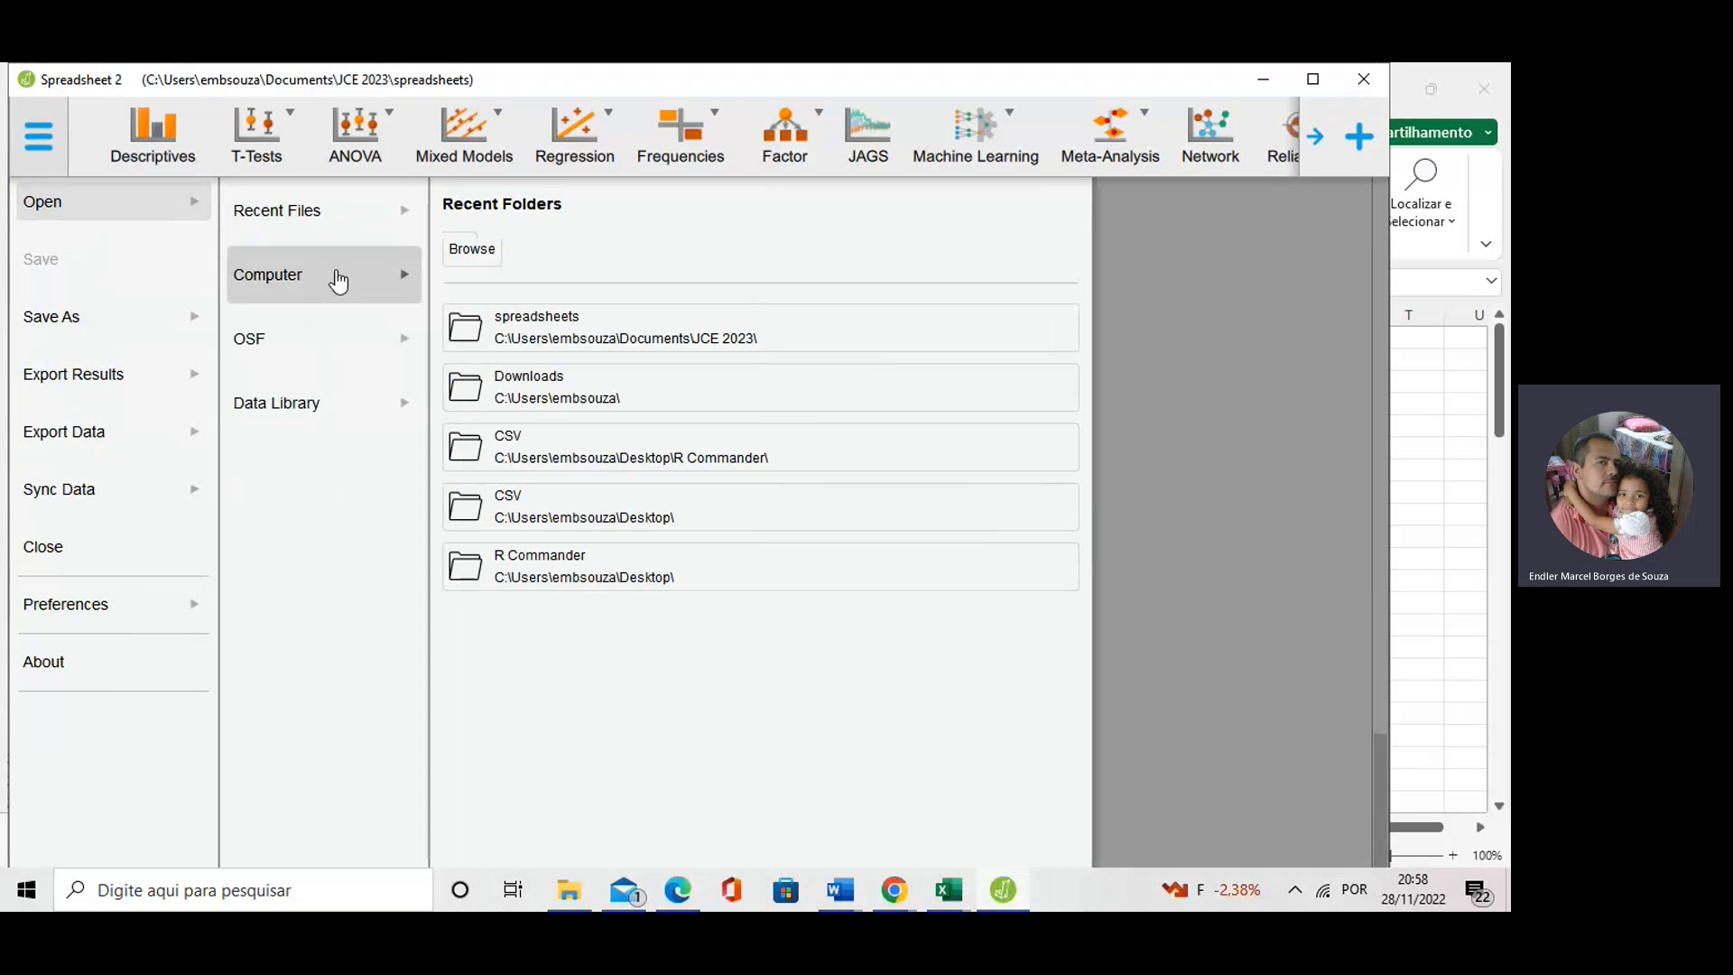
pyautogui.click(644, 343)
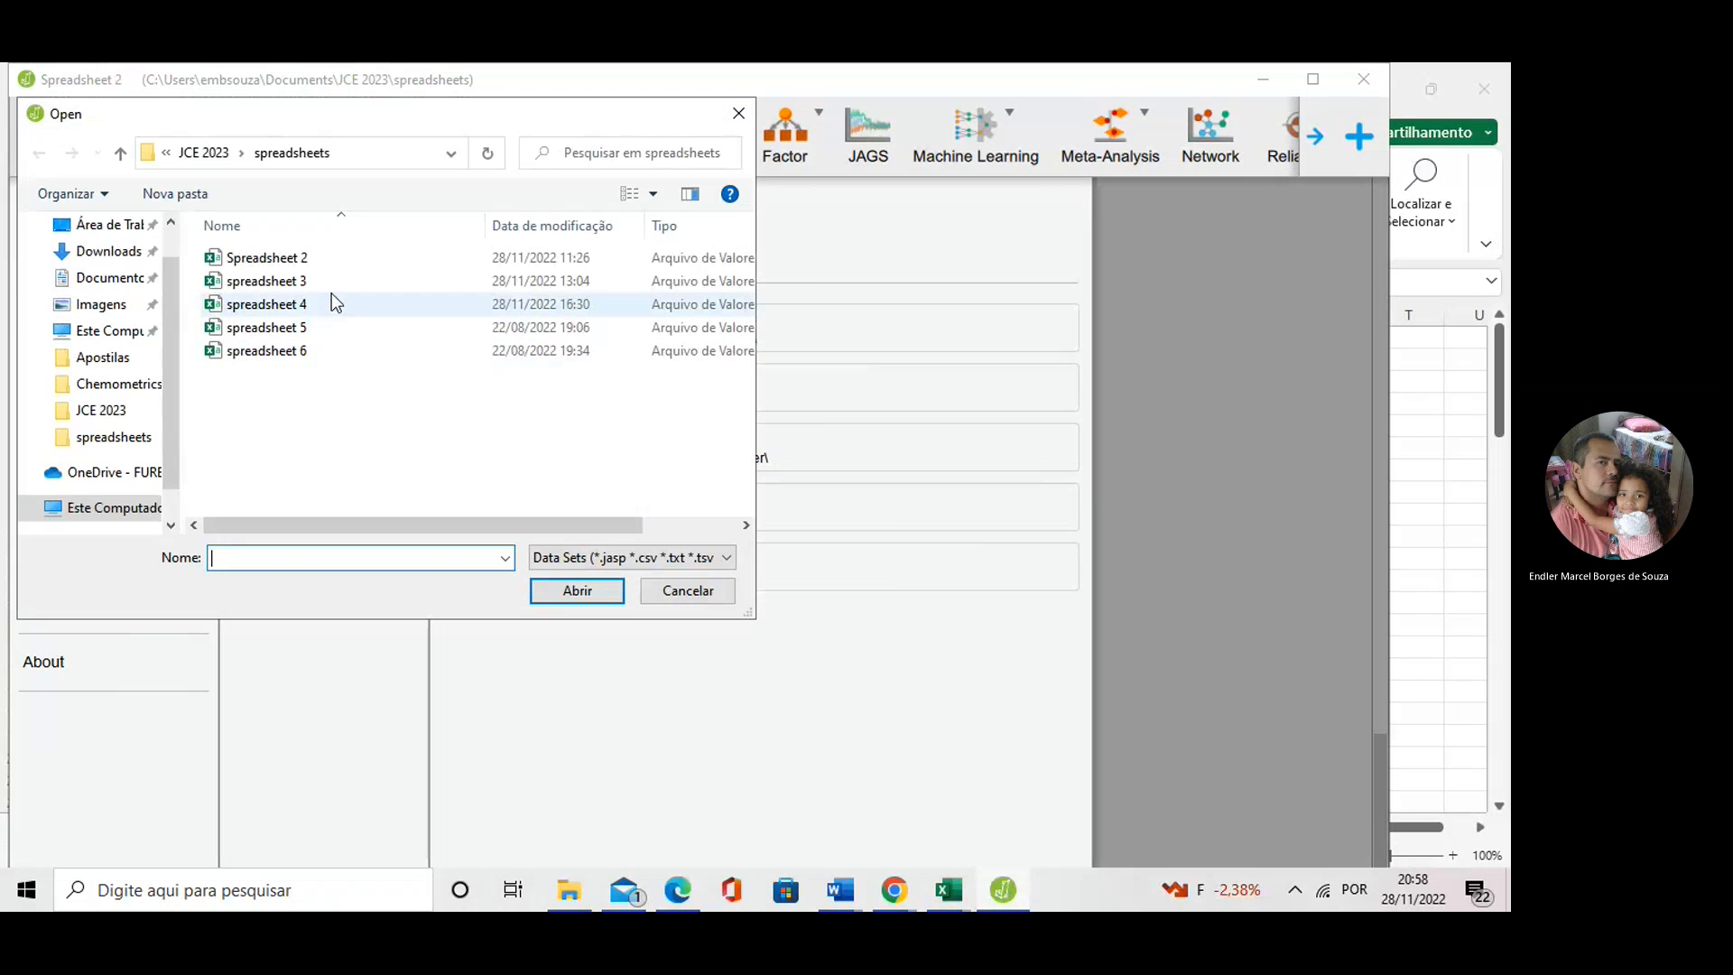
pyautogui.click(298, 259)
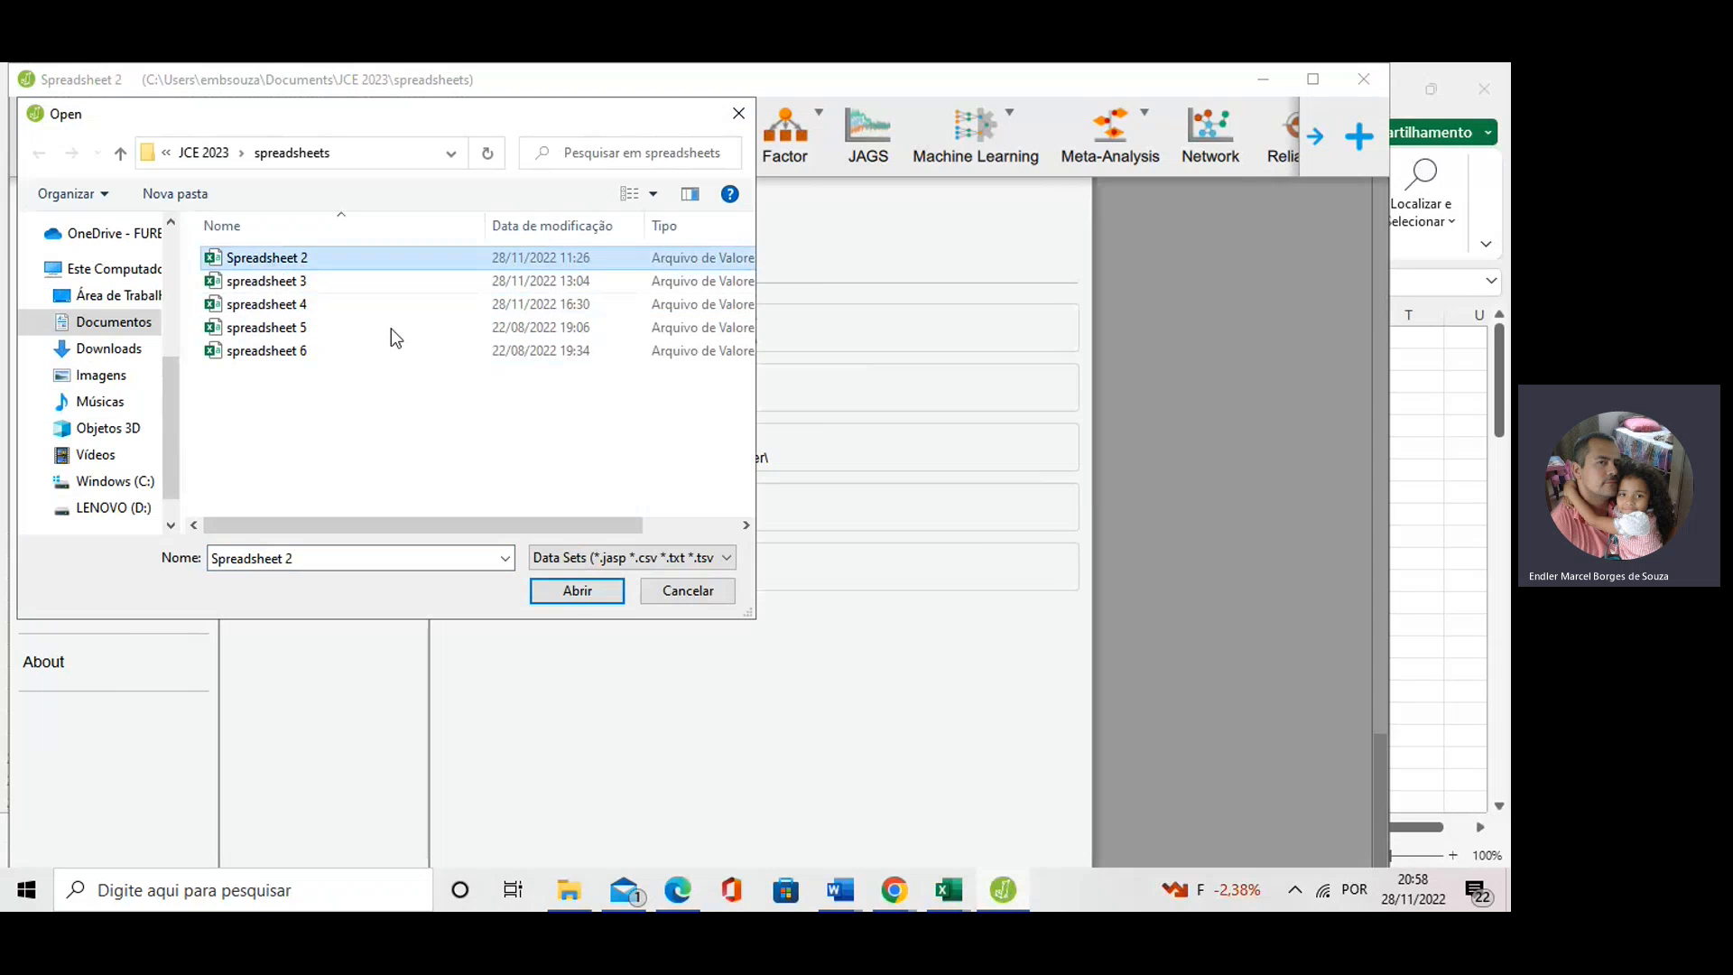
pyautogui.click(697, 591)
# Switch to the Spreadsheet 2 workbook in Excel and read its first rows across caseine percentage, days and sample.
pyautogui.moveTo(946, 898)
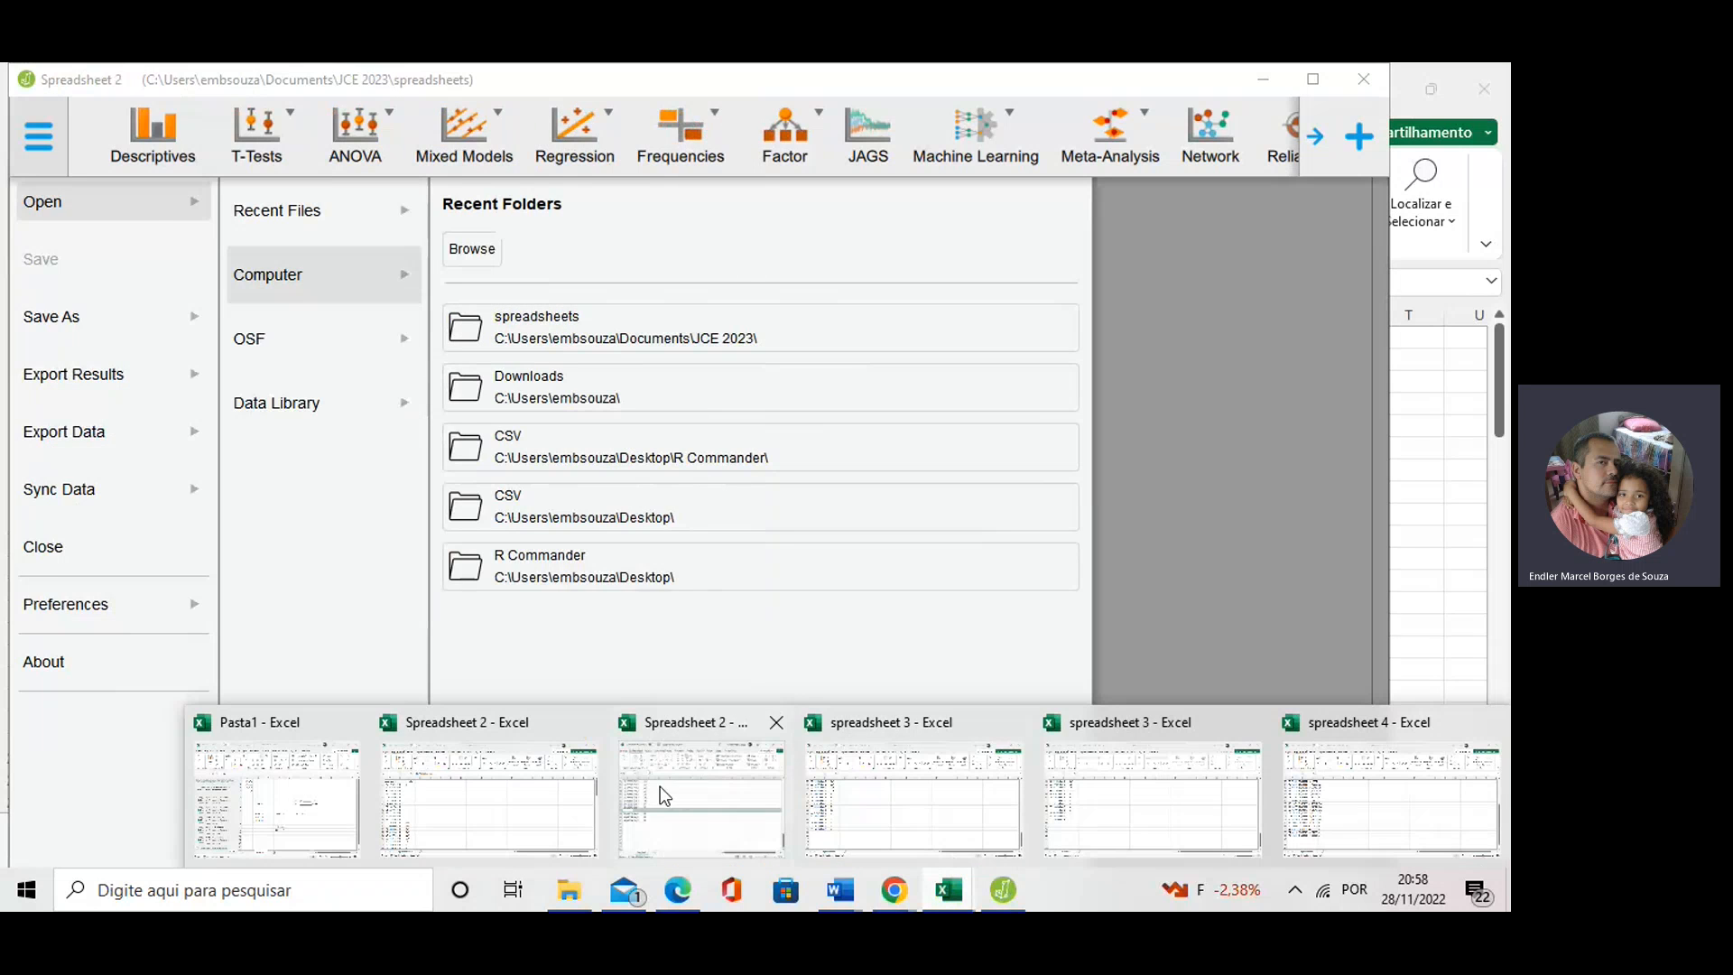
pyautogui.click(527, 817)
pyautogui.click(259, 361)
pyautogui.click(209, 363)
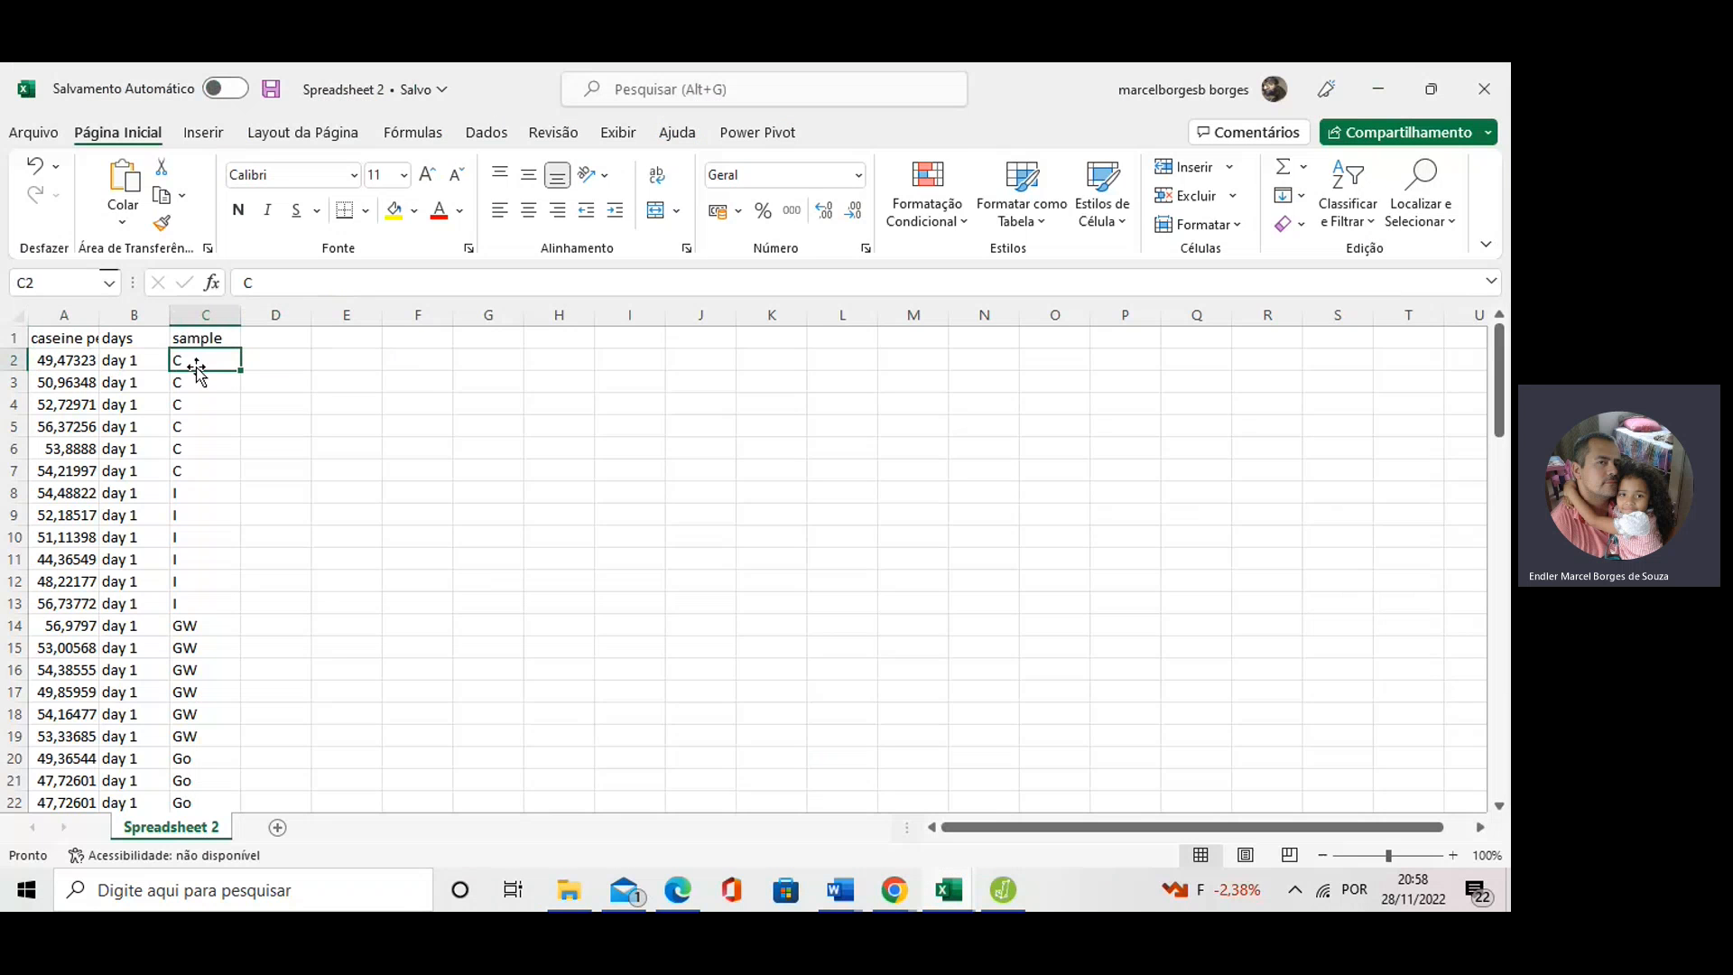
pyautogui.click(118, 365)
pyautogui.click(68, 362)
pyautogui.click(195, 357)
pyautogui.click(193, 386)
pyautogui.click(79, 428)
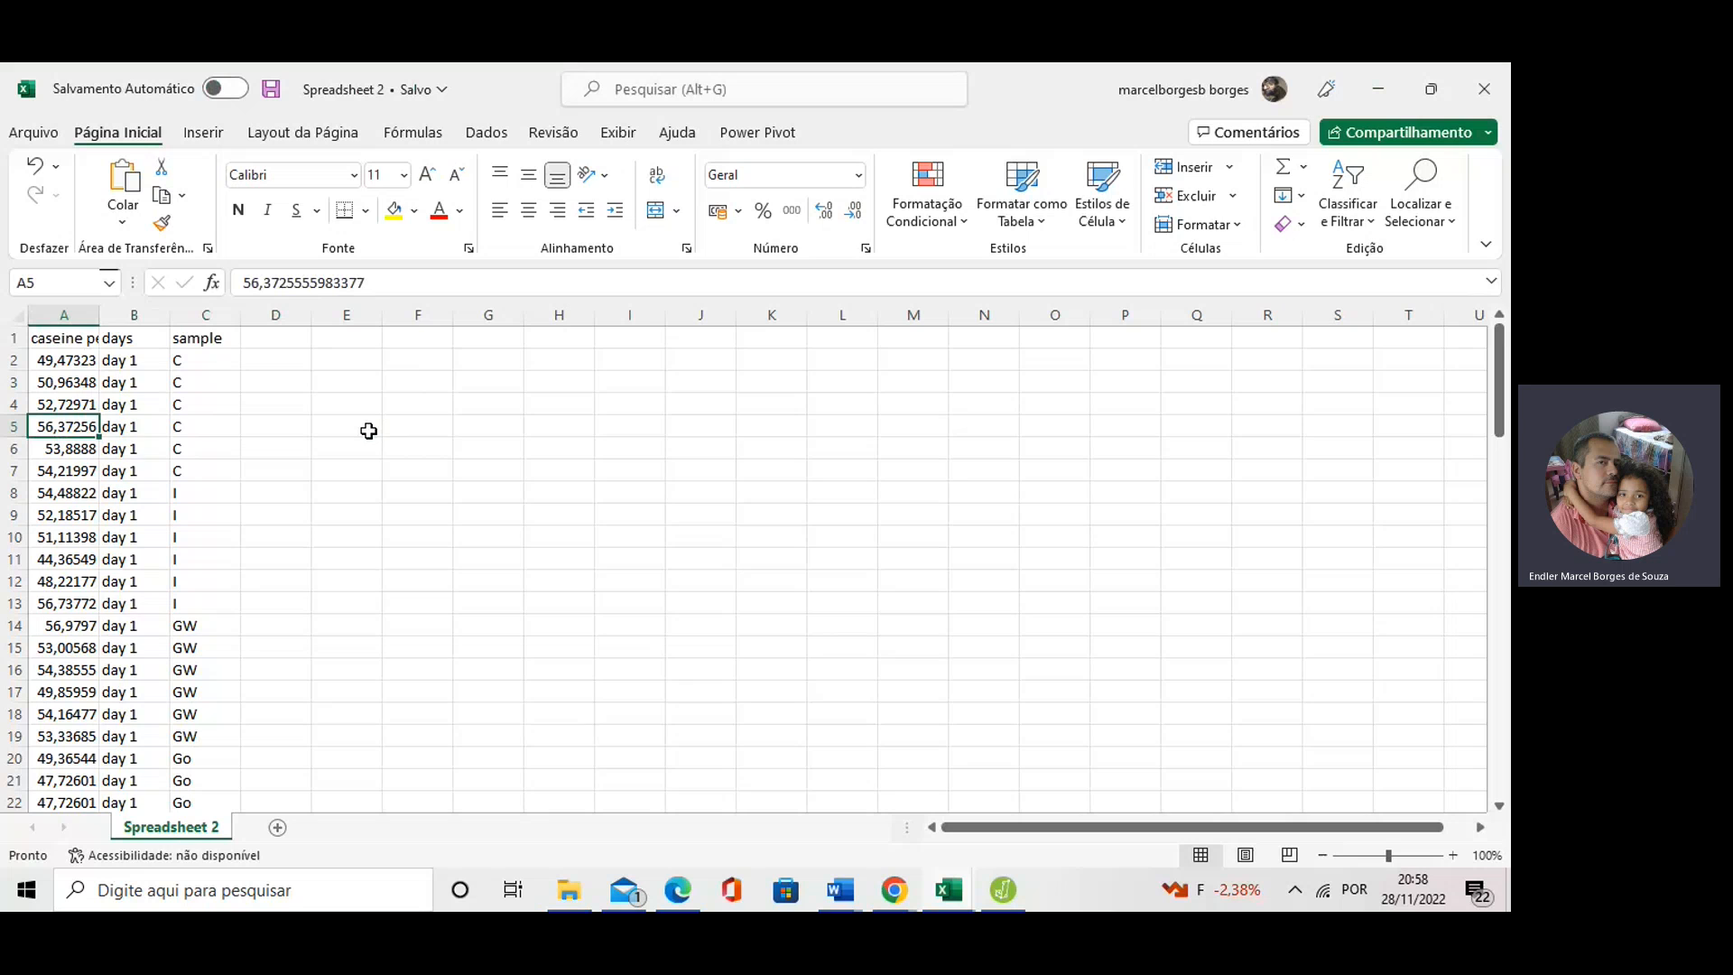
pyautogui.click(183, 386)
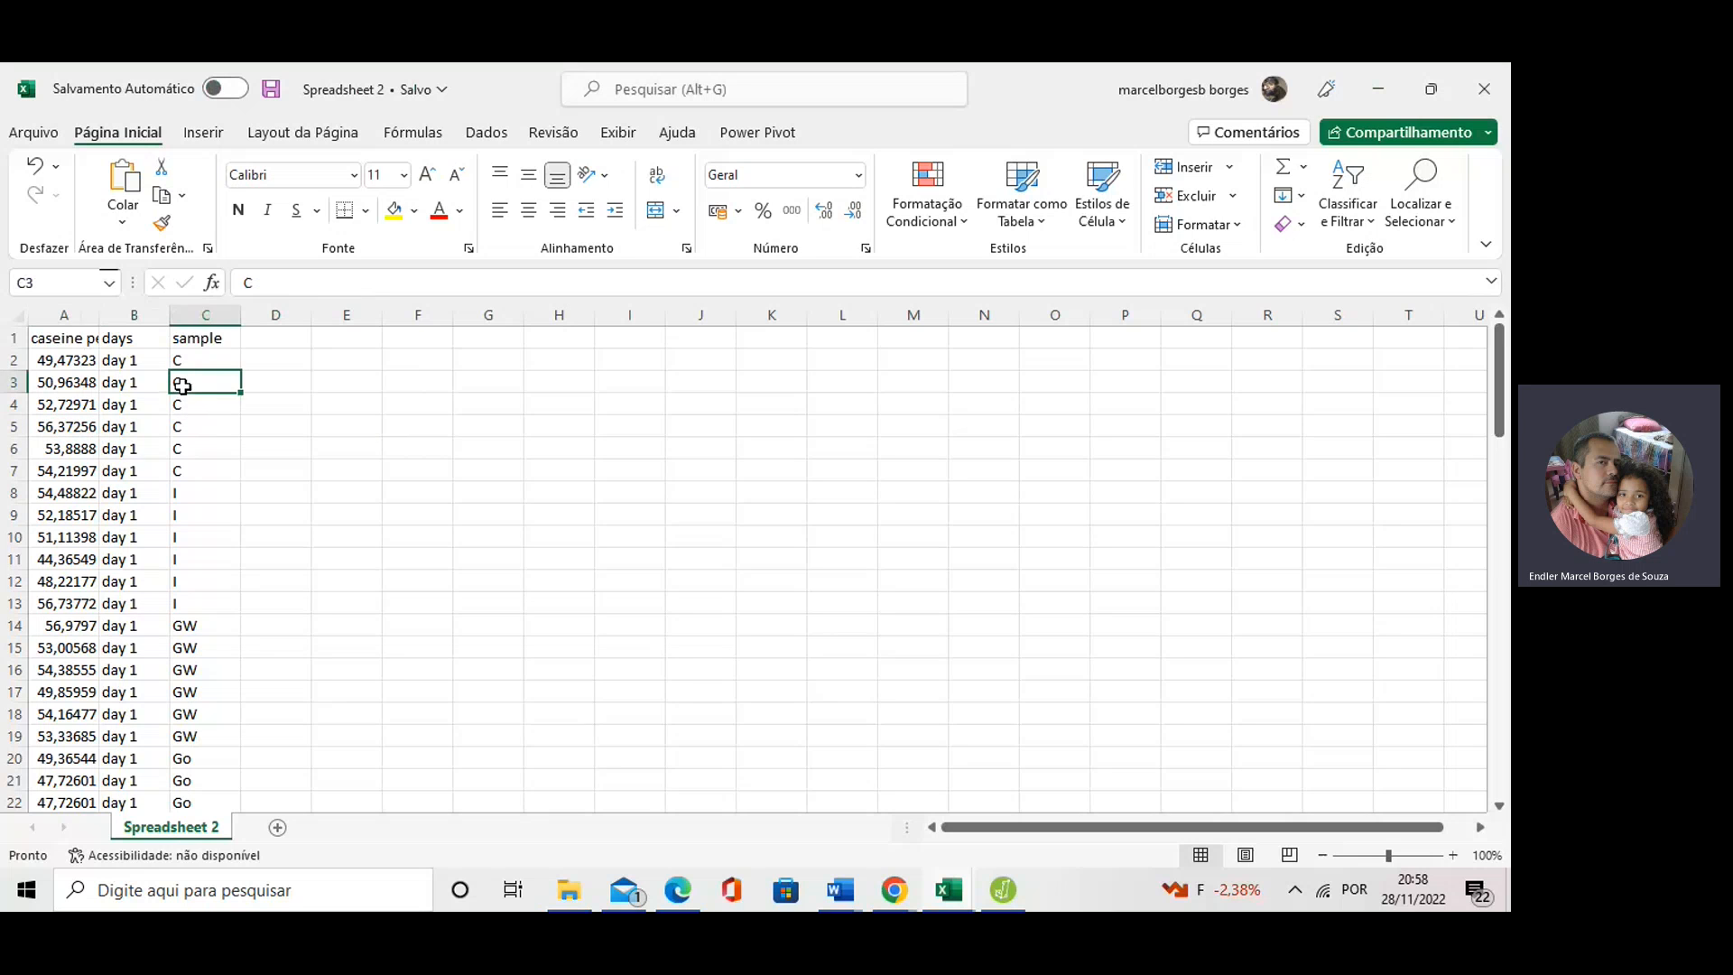
pyautogui.click(90, 363)
pyautogui.click(127, 363)
pyautogui.click(182, 363)
pyautogui.click(88, 387)
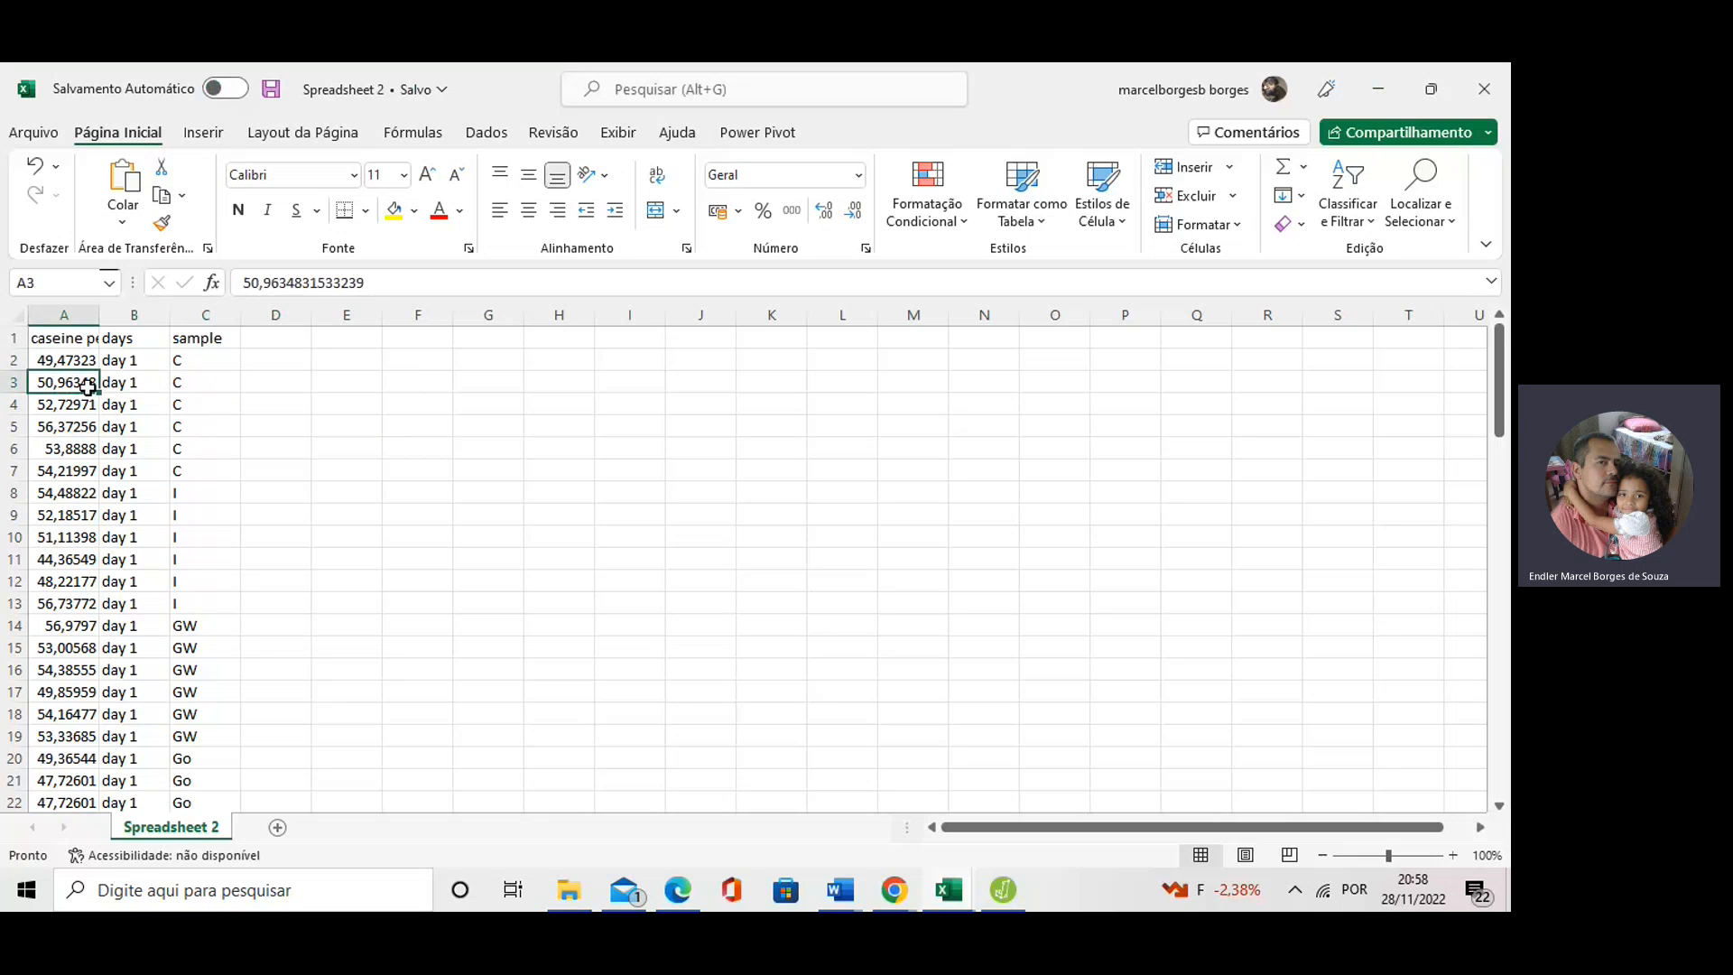
pyautogui.click(158, 380)
pyautogui.click(191, 386)
pyautogui.click(190, 424)
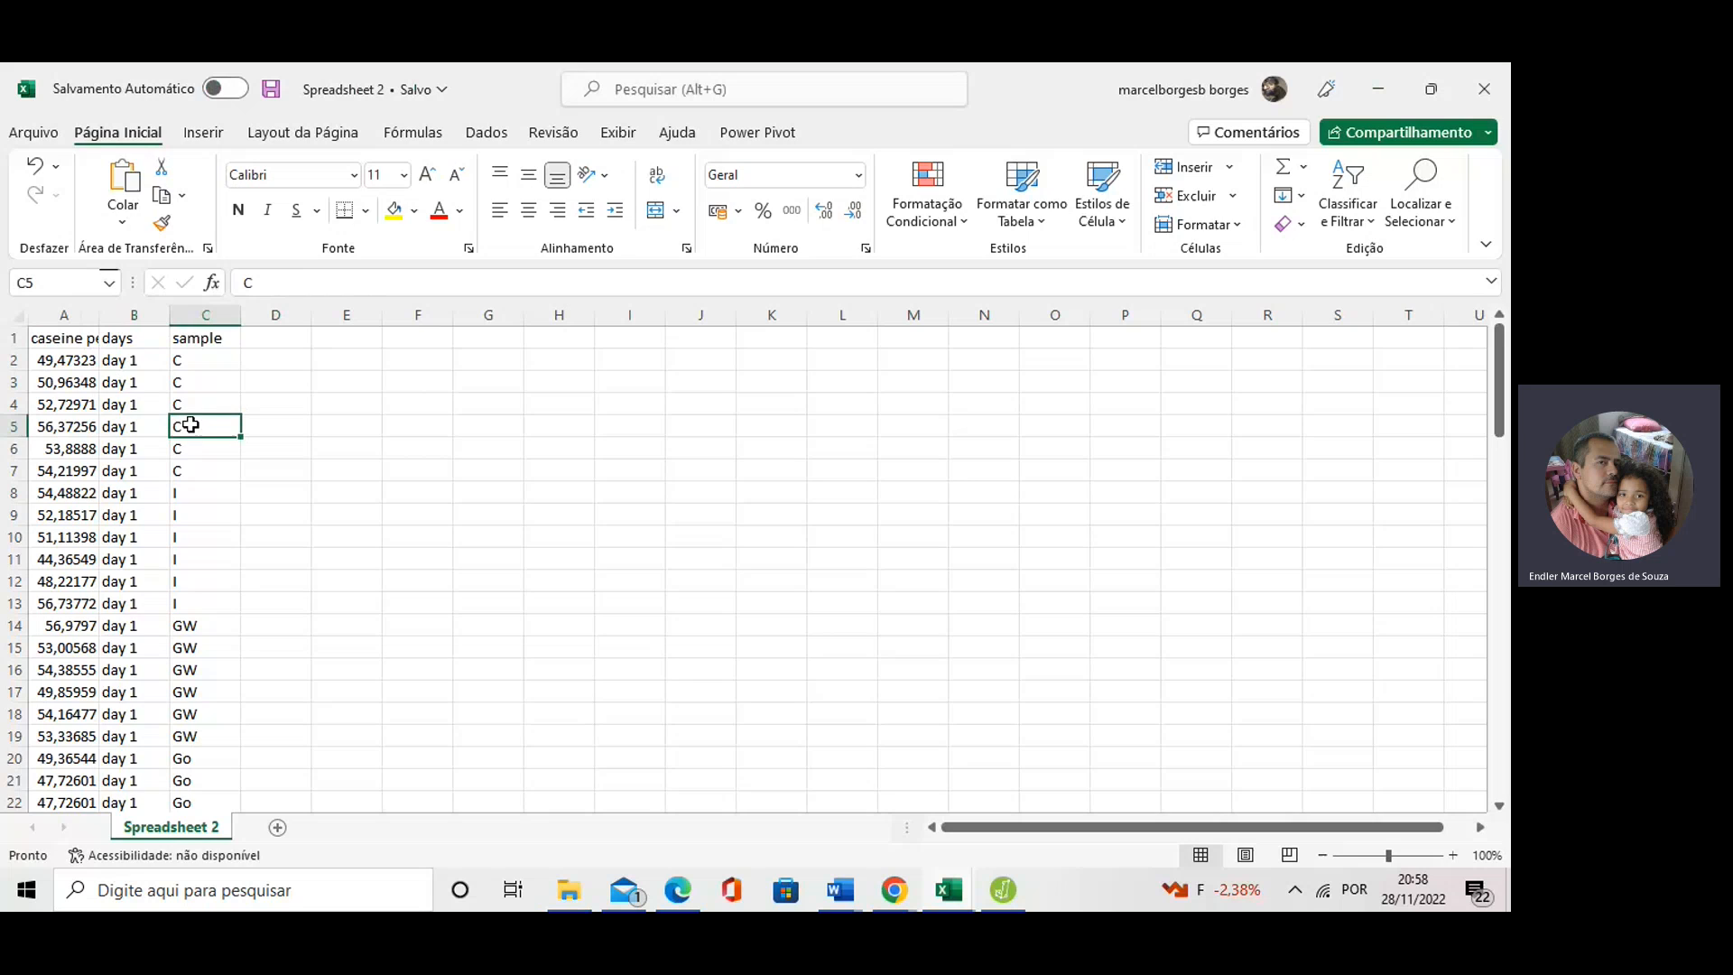
# Try to save a copy of Spreadsheet 2 as a comma-separated CSV in the JCE 2023 spreadsheets folder.
pyautogui.click(35, 134)
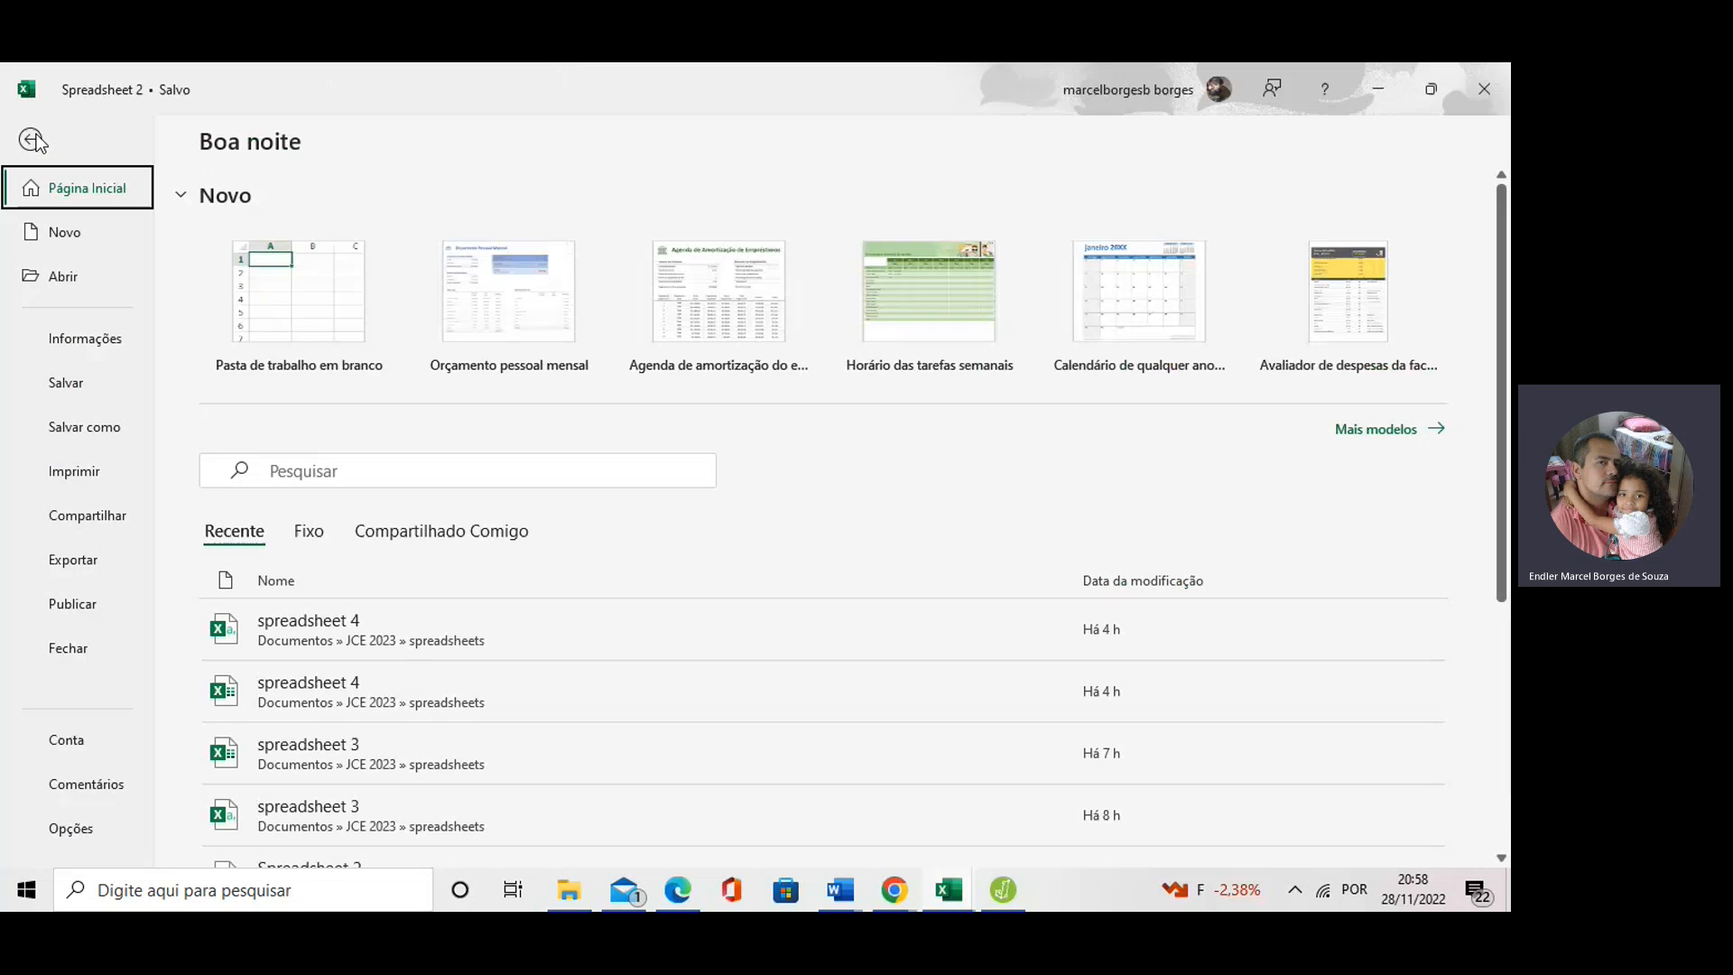
pyautogui.click(84, 427)
pyautogui.click(304, 527)
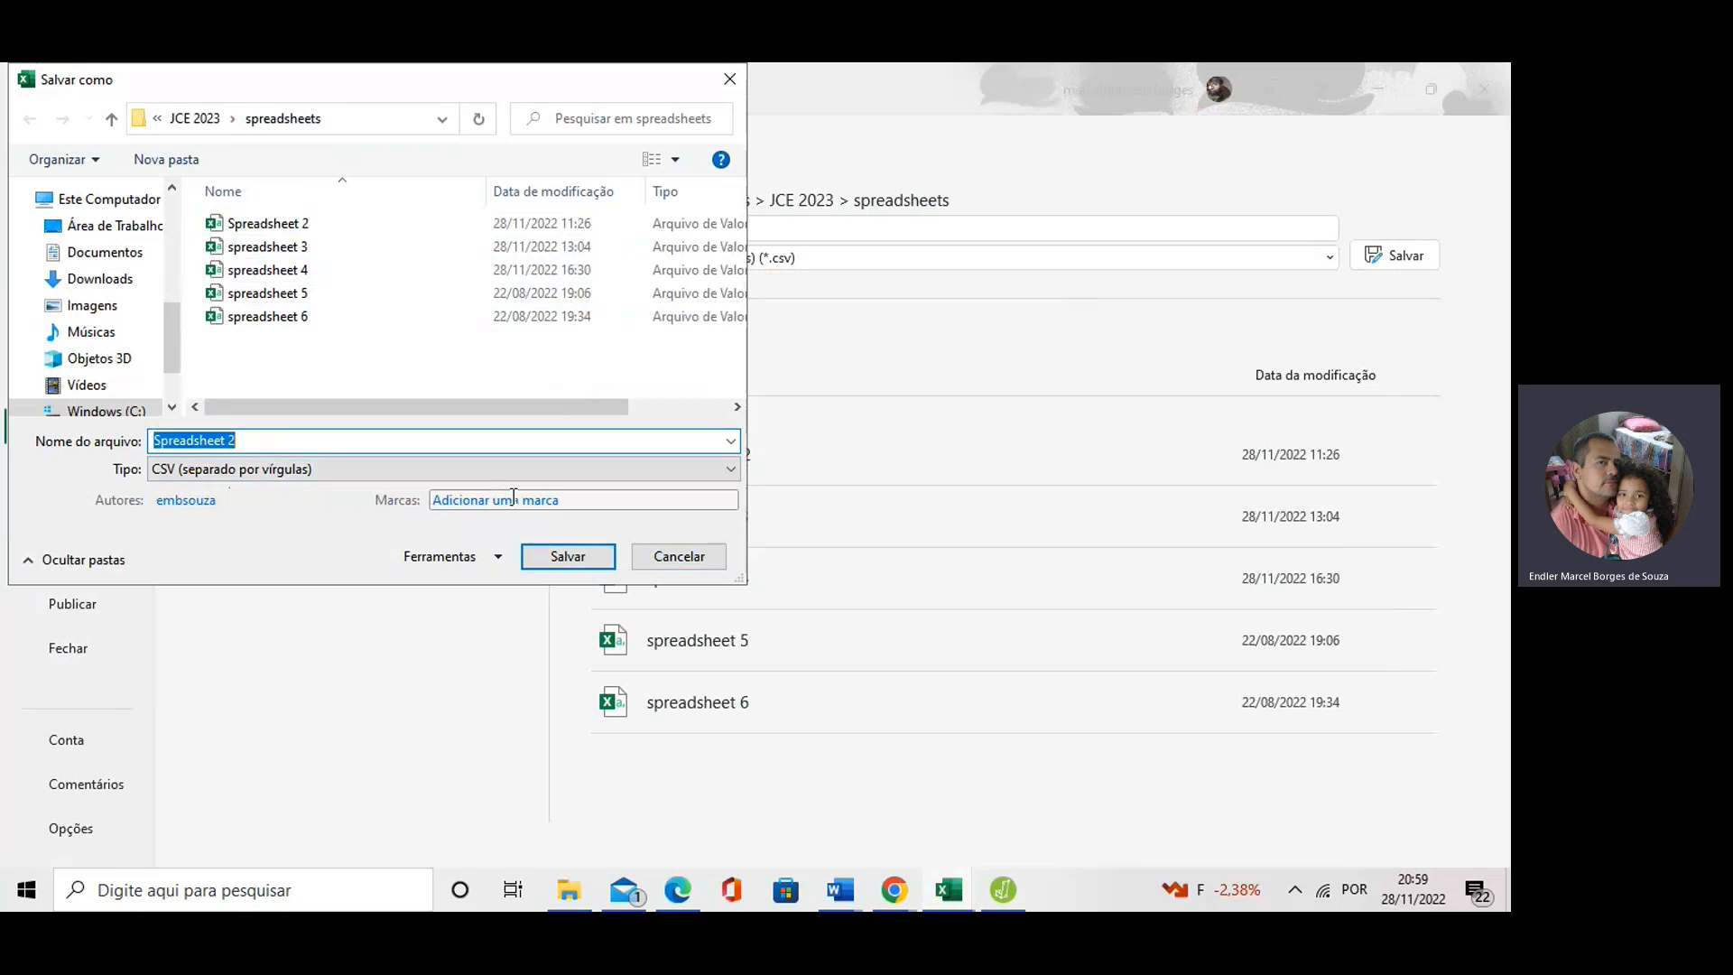
pyautogui.click(685, 561)
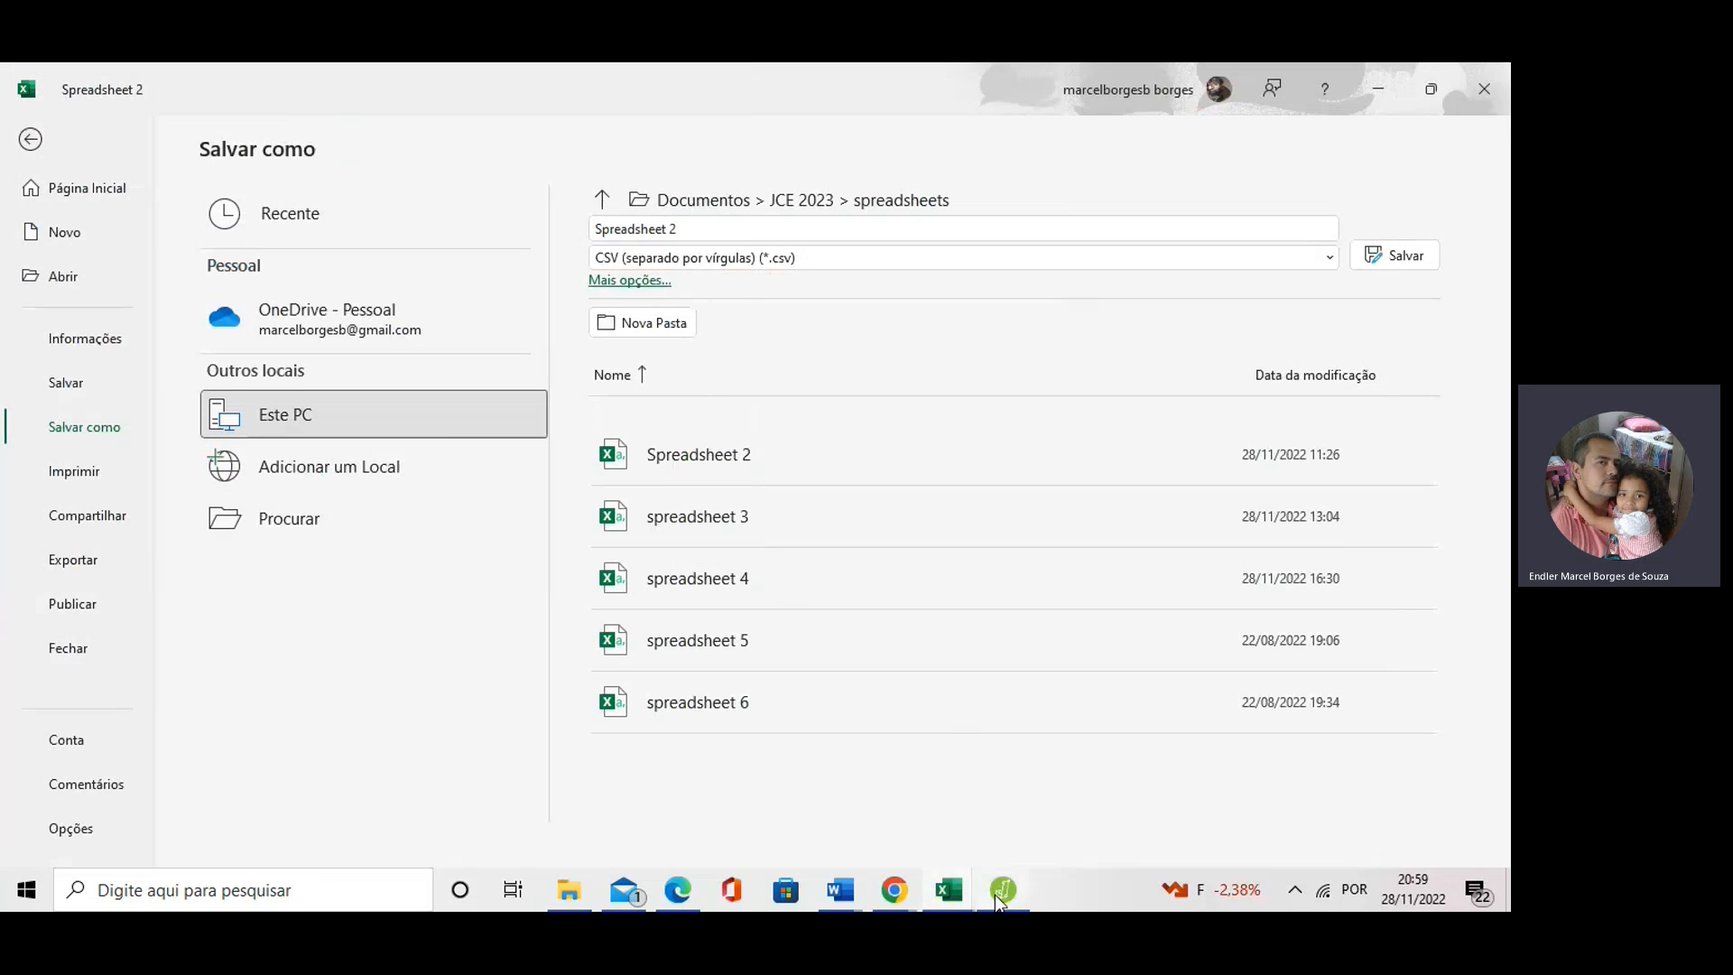
# Switch to JASP and run Descriptive Statistics on caseine percentage (m/m), split by sample.
pyautogui.click(1003, 890)
pyautogui.click(1281, 388)
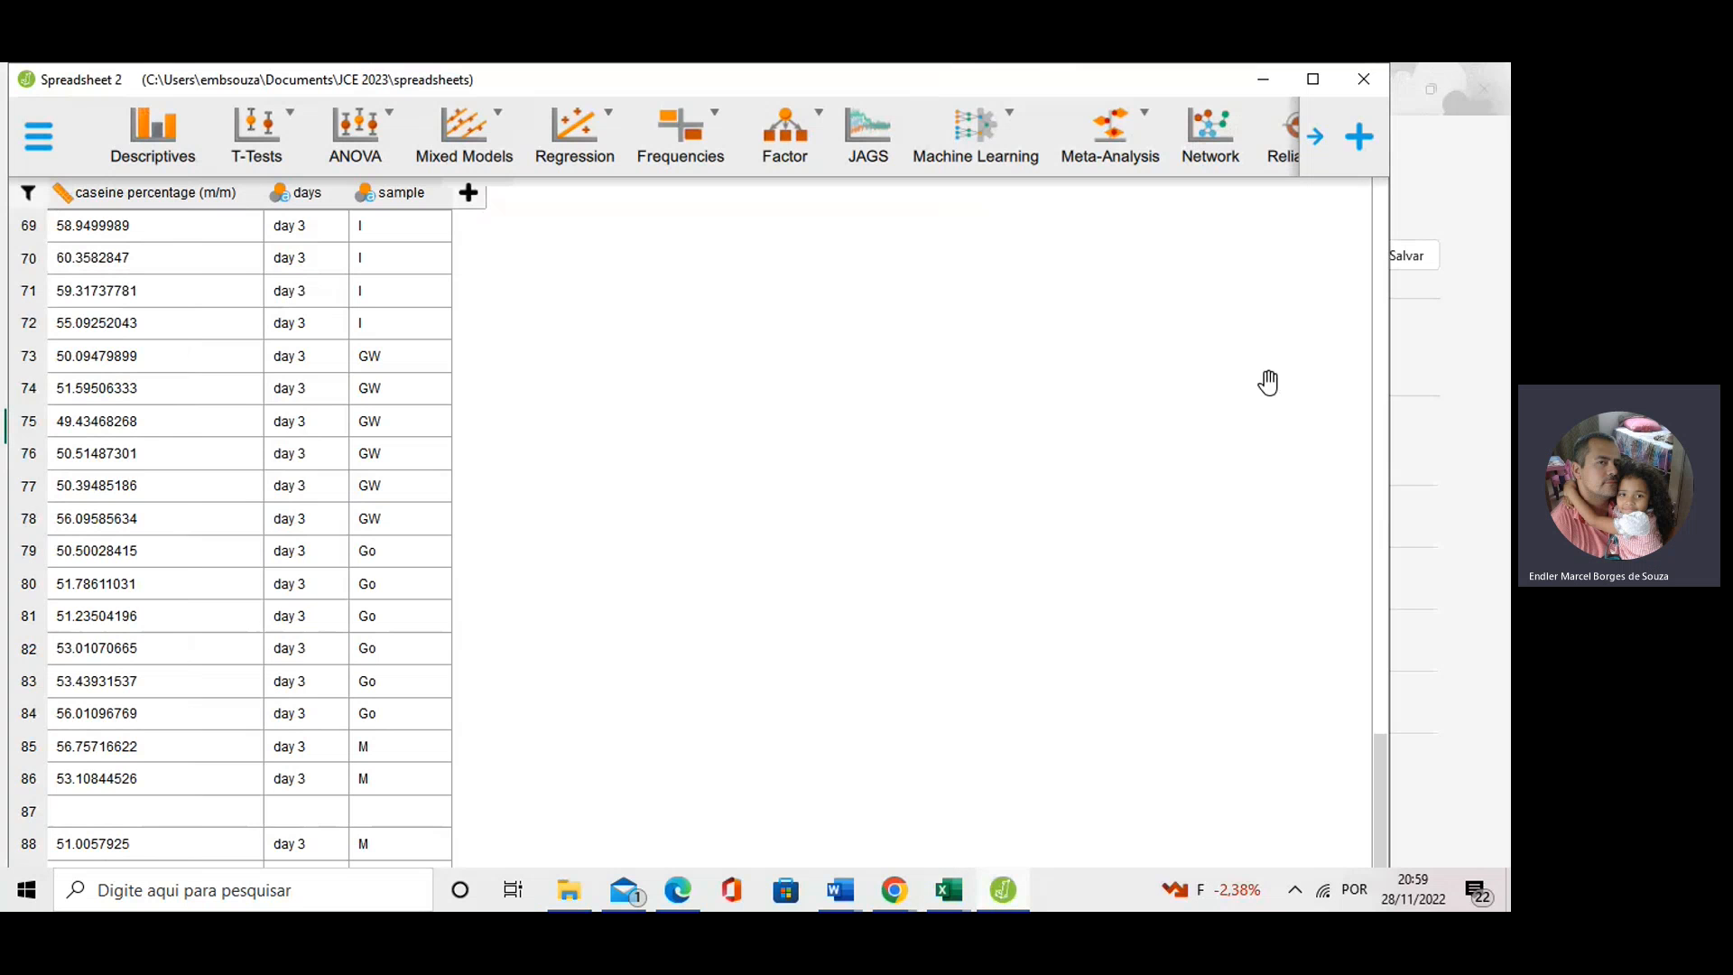
pyautogui.scroll(20, 185, 260)
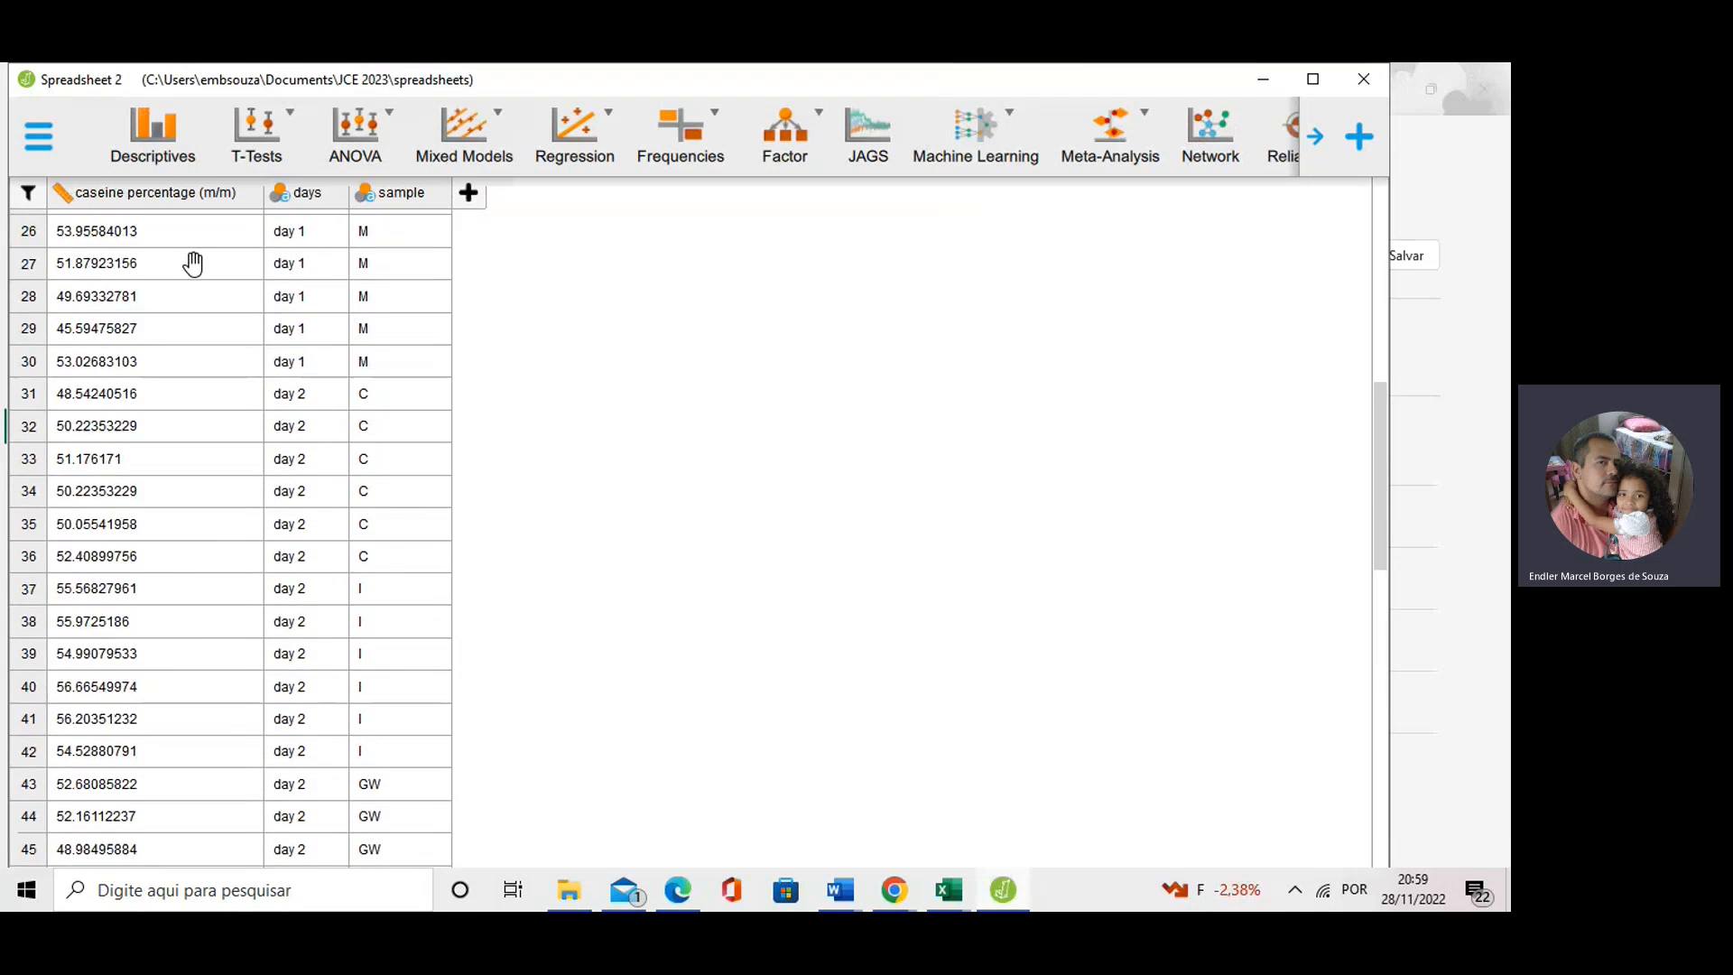
pyautogui.click(153, 137)
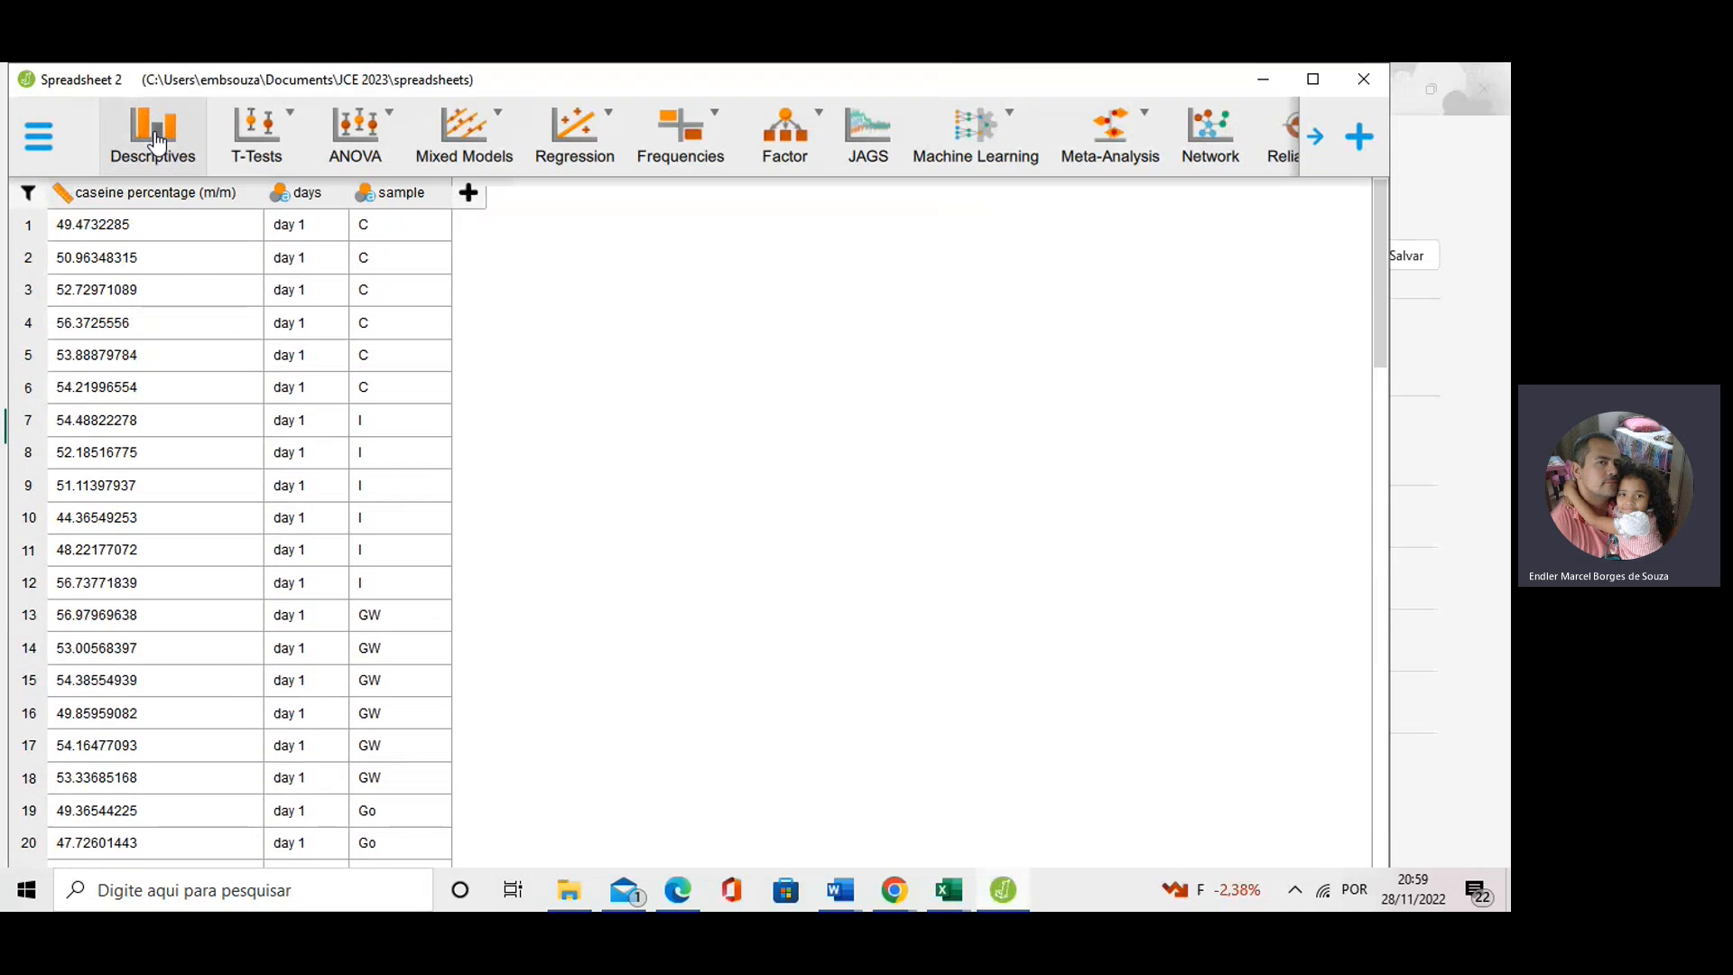
pyautogui.click(165, 262)
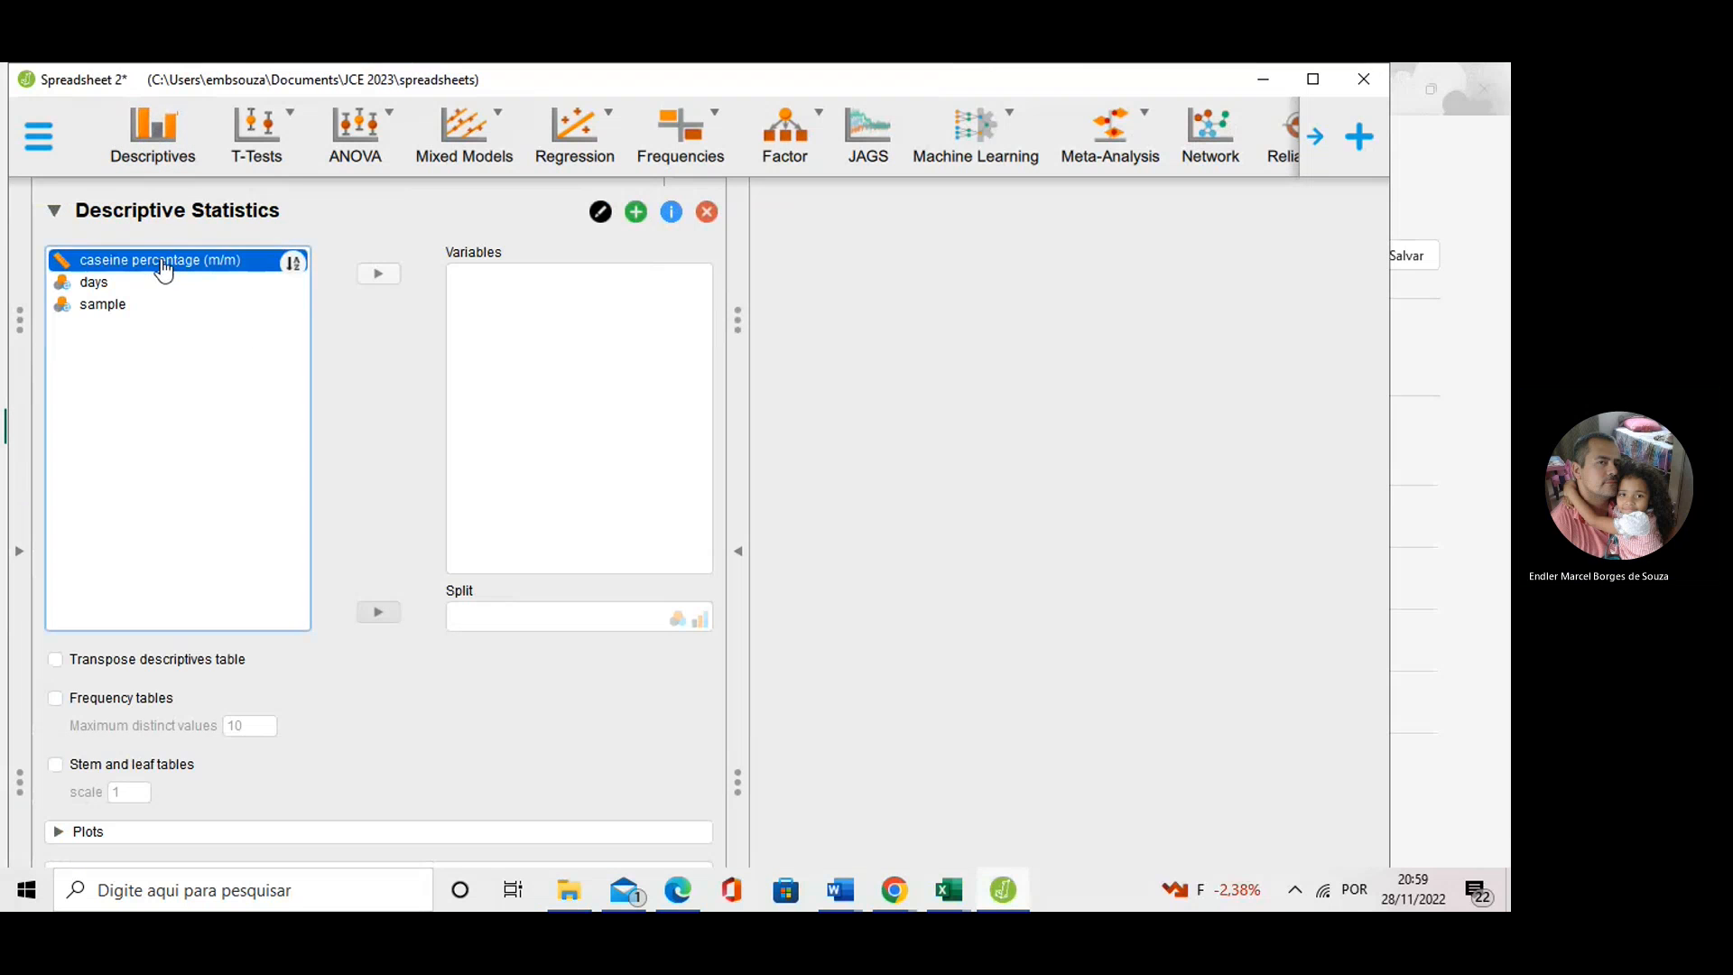
pyautogui.click(381, 279)
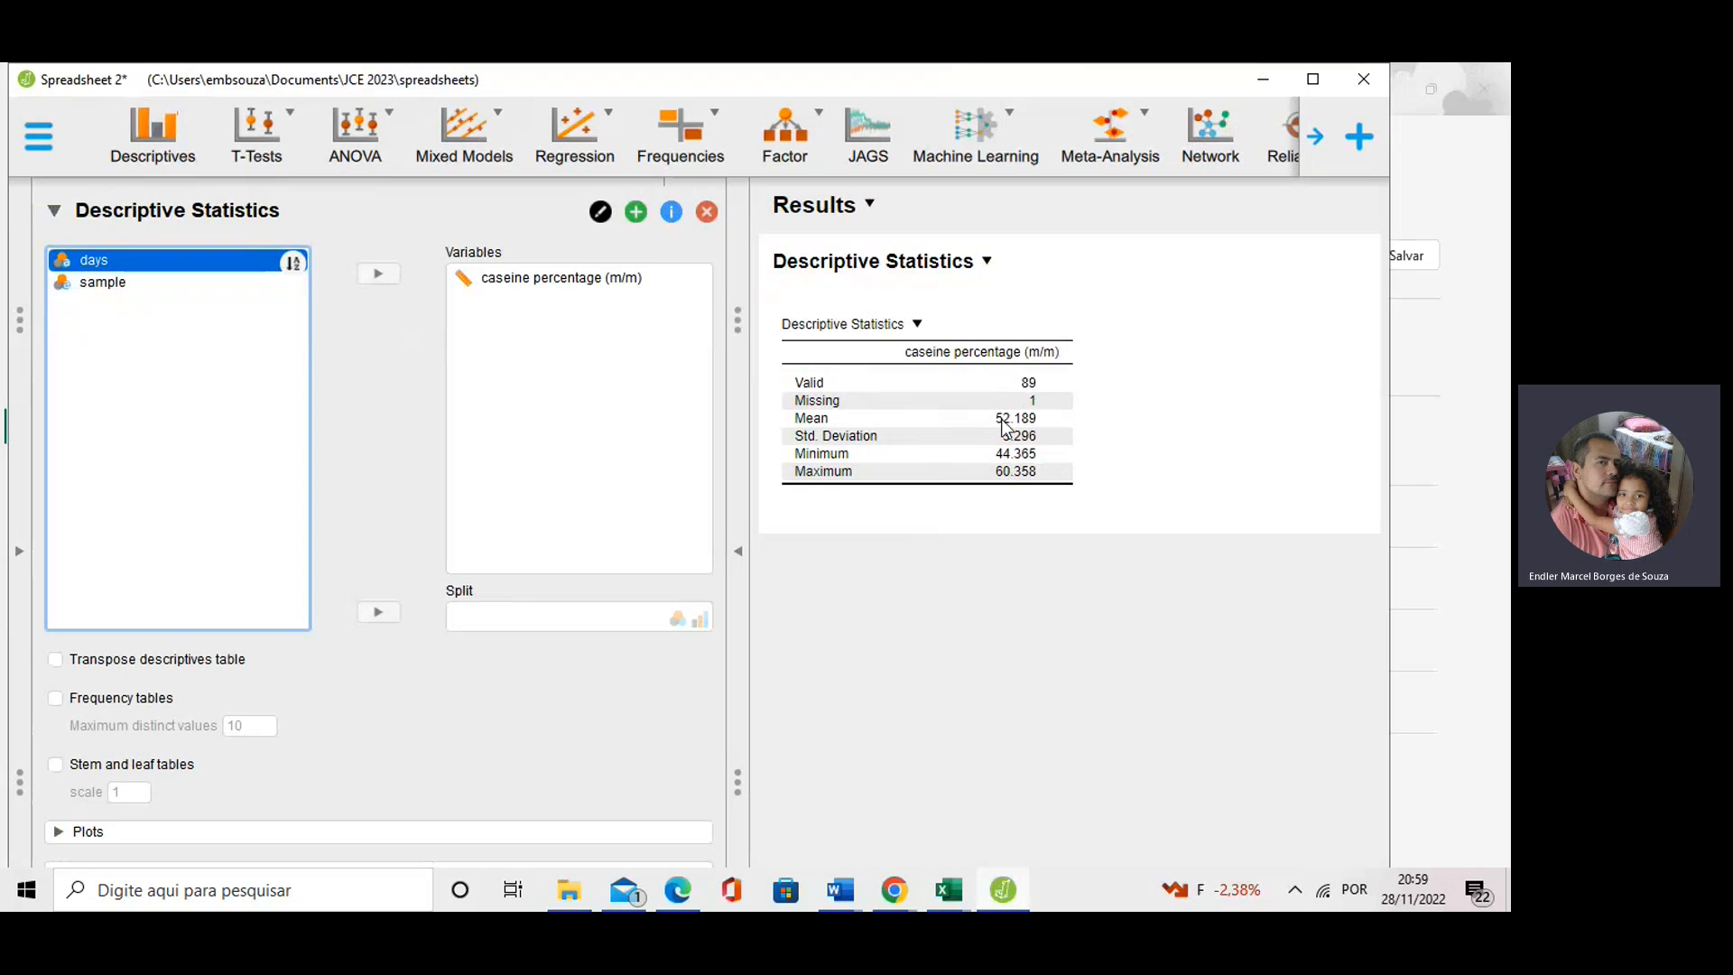
pyautogui.click(97, 285)
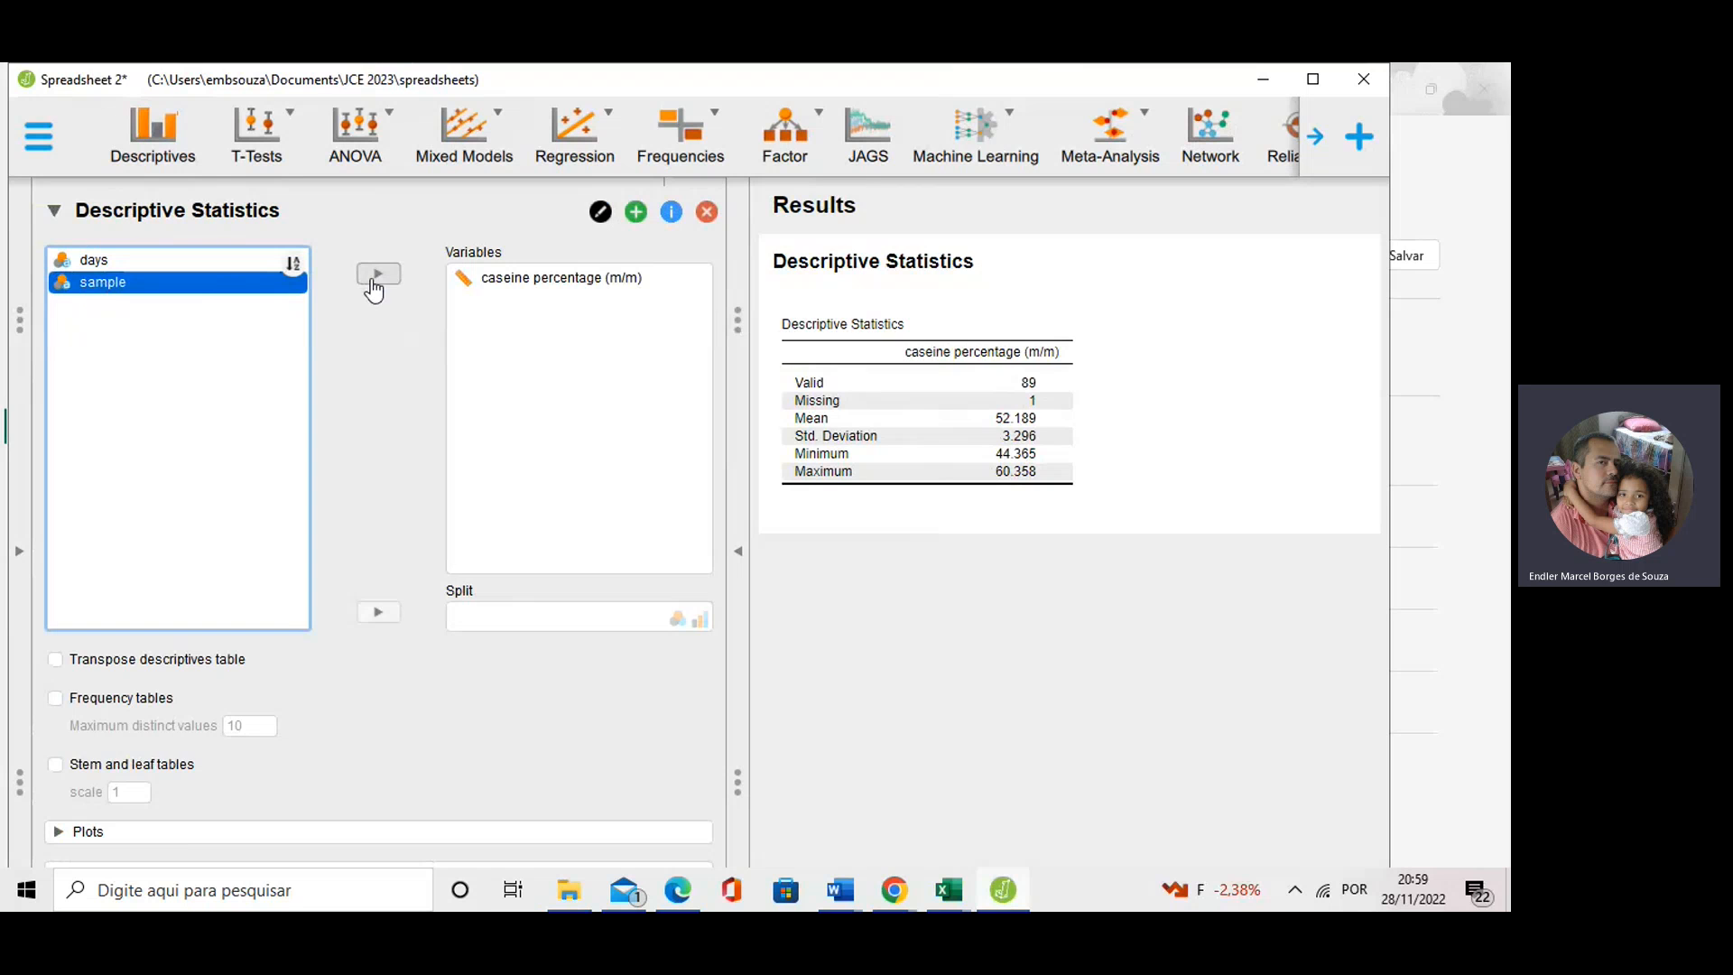
pyautogui.click(378, 613)
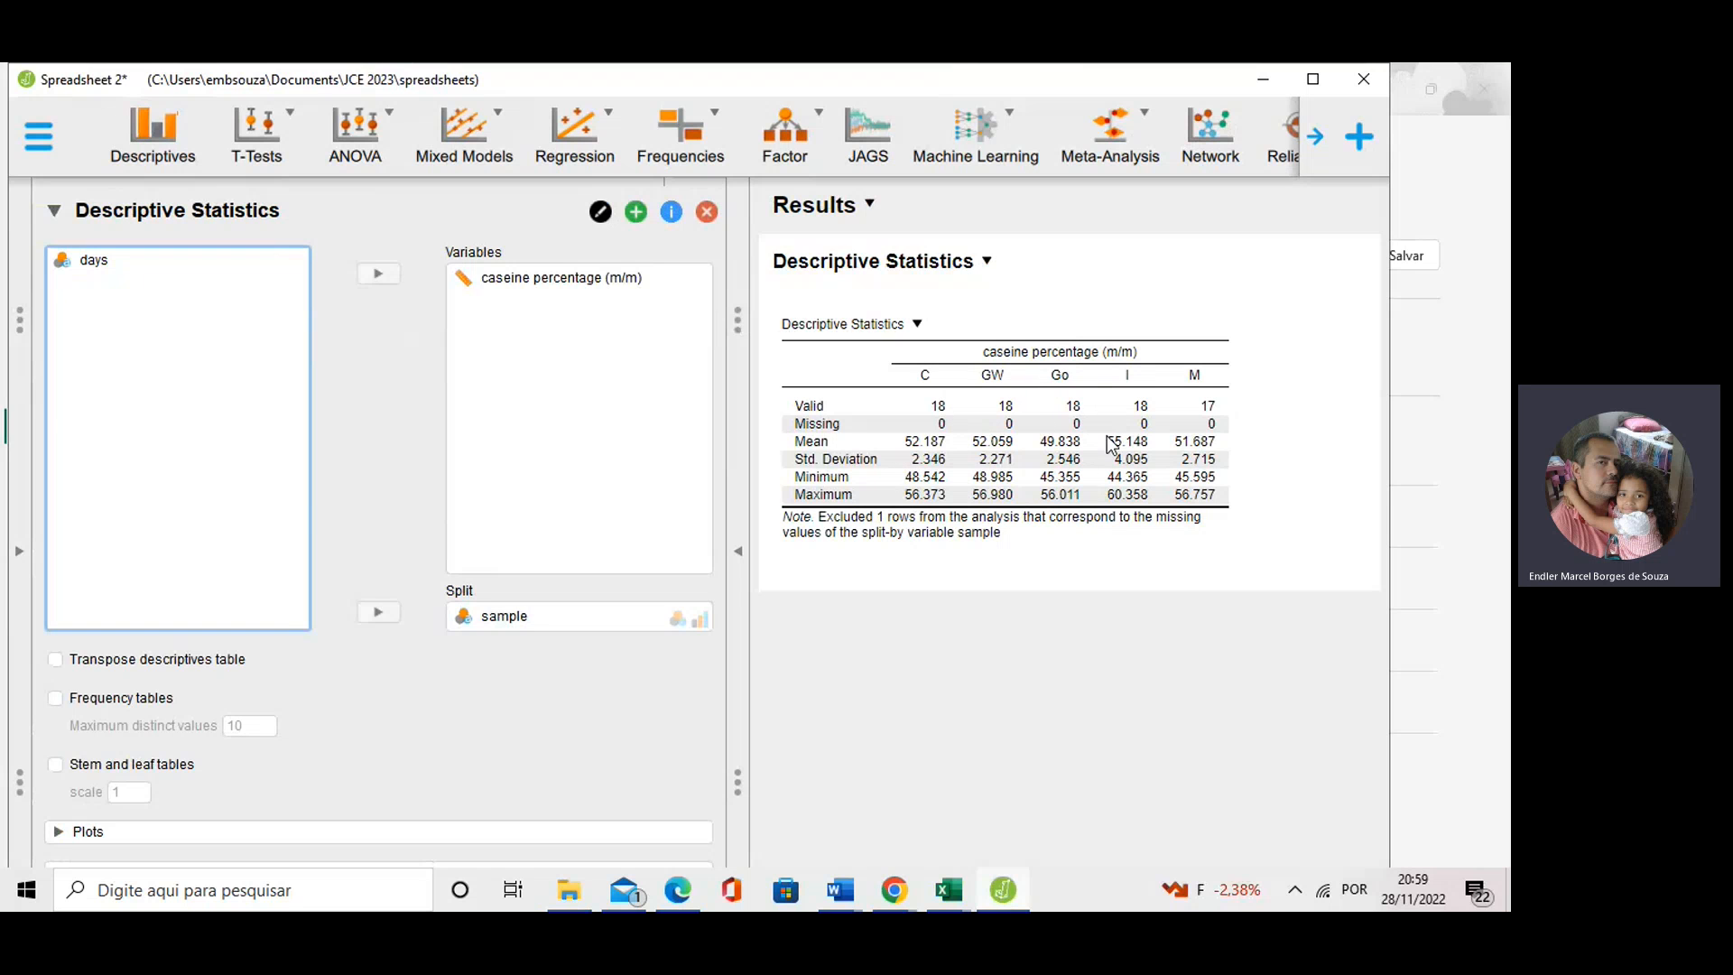
# Expand the plot options of the descriptive analysis and maximise the JASP window.
pyautogui.click(95, 831)
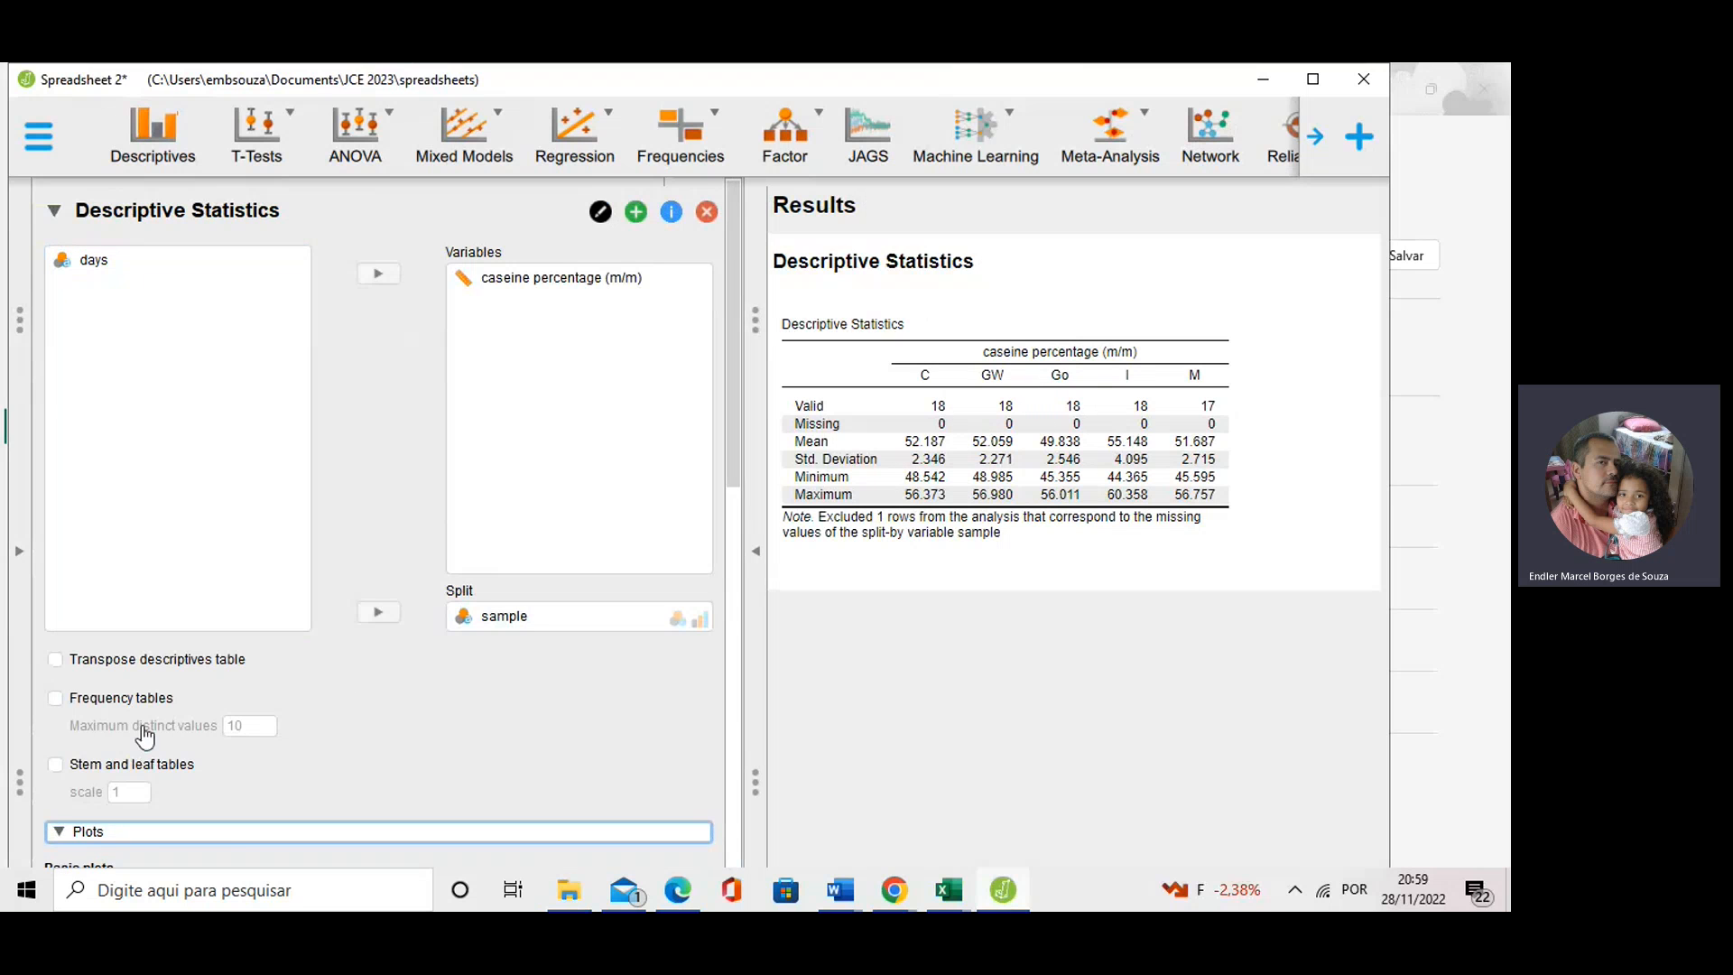
pyautogui.scroll(-15, 145, 736)
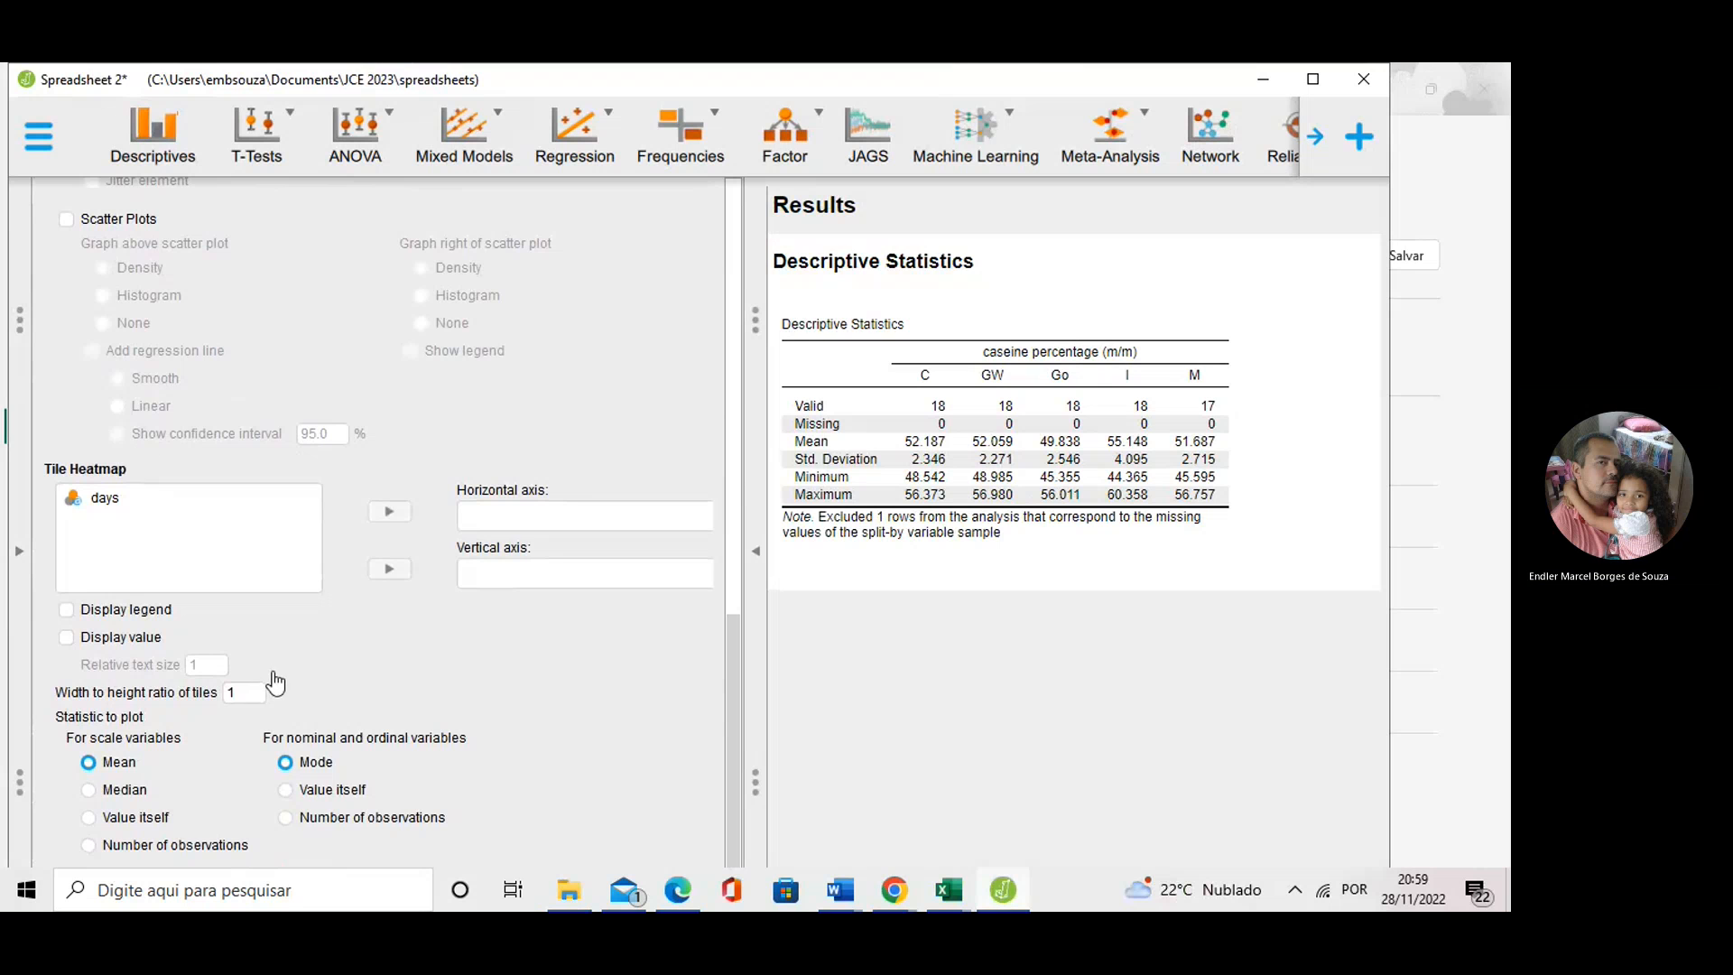
pyautogui.scroll(3, 452, 730)
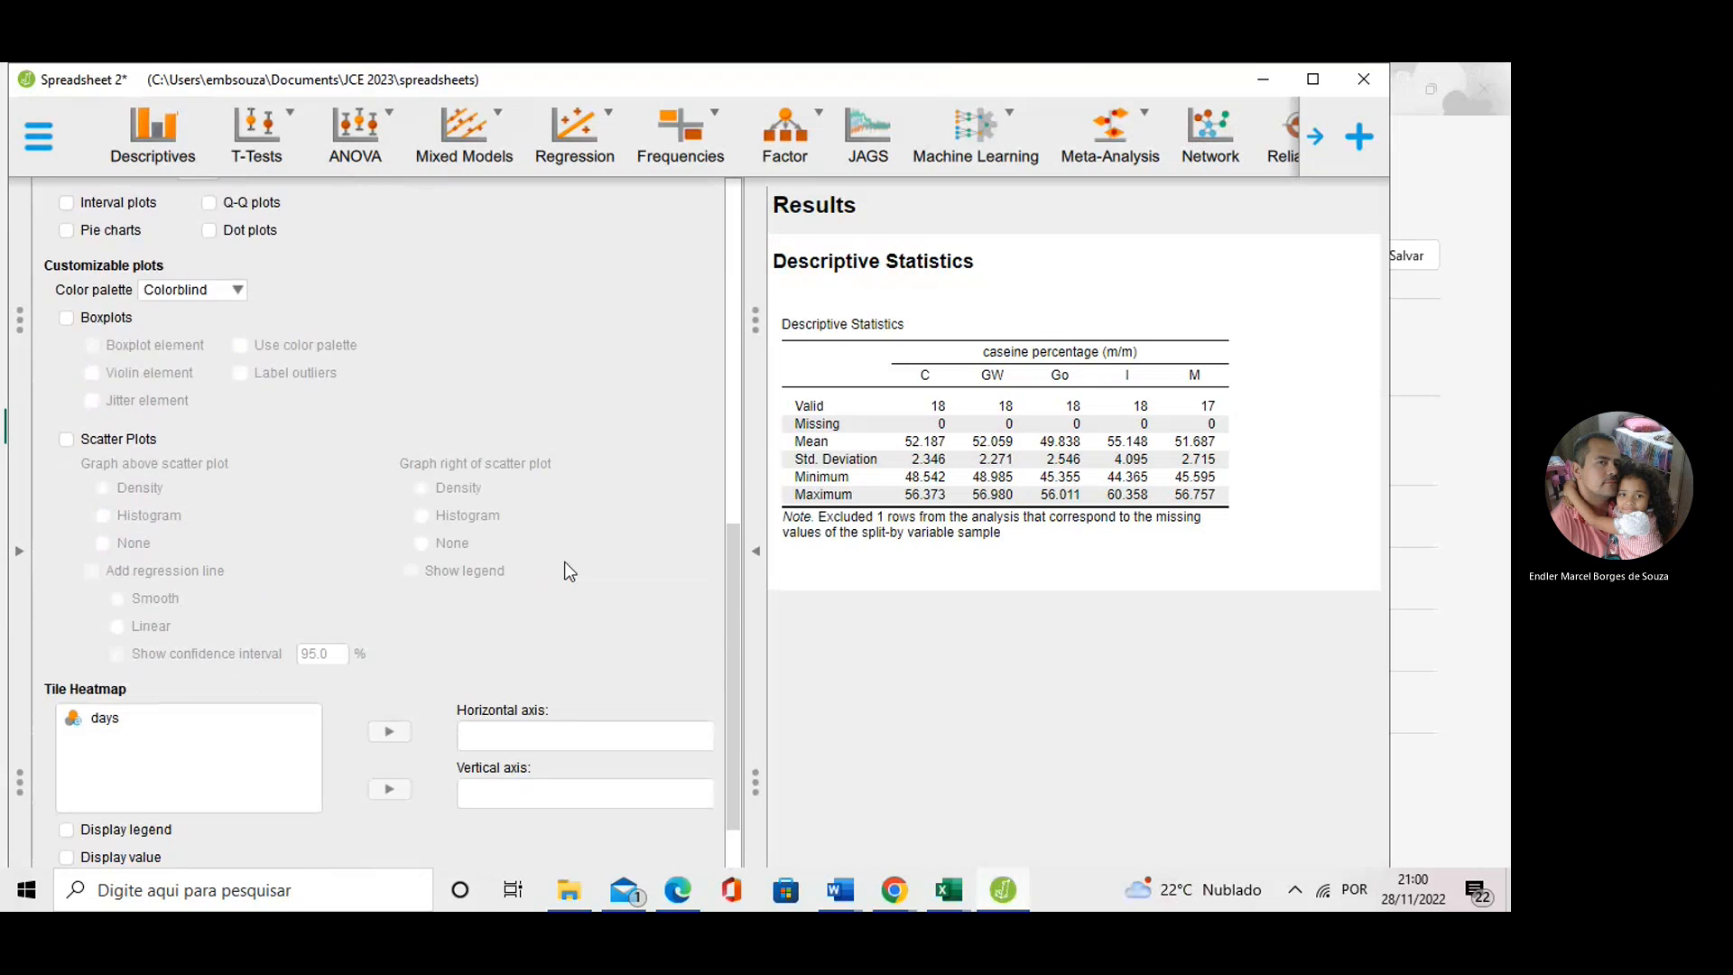
pyautogui.scroll(-3, 568, 571)
pyautogui.click(1313, 80)
pyautogui.scroll(-1, 178, 495)
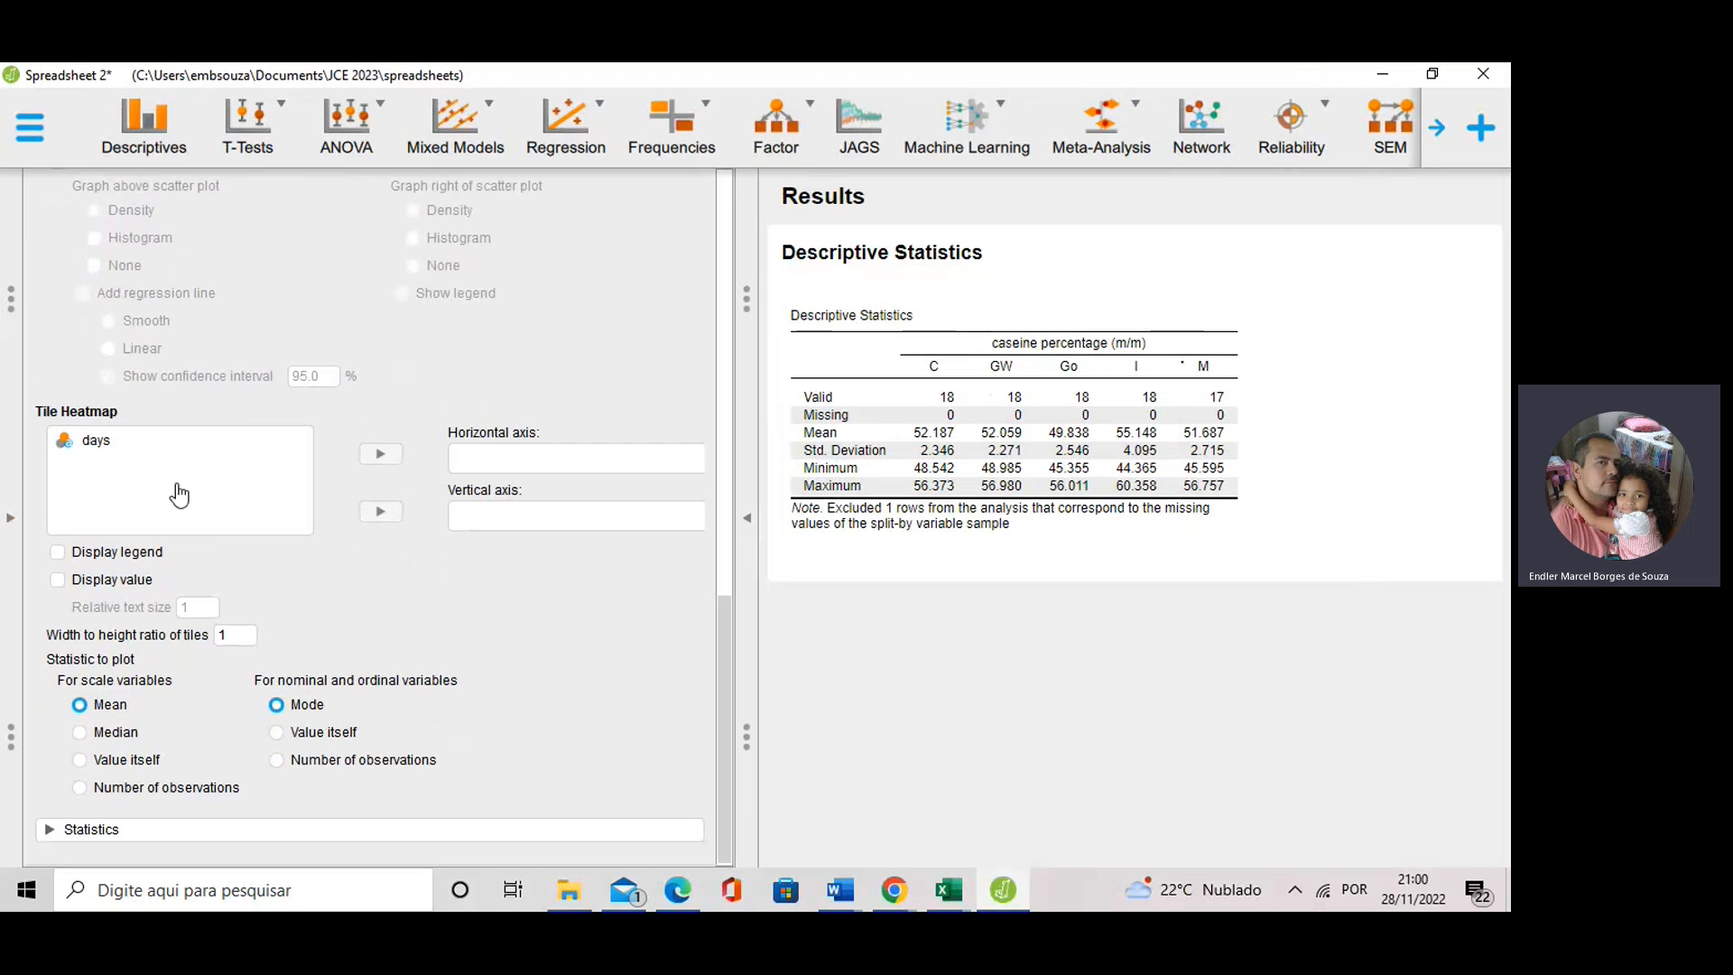
# Add the median, IQR, variance and Shapiro-Wilk test to the descriptive statistics of caseine percentage.
pyautogui.click(94, 828)
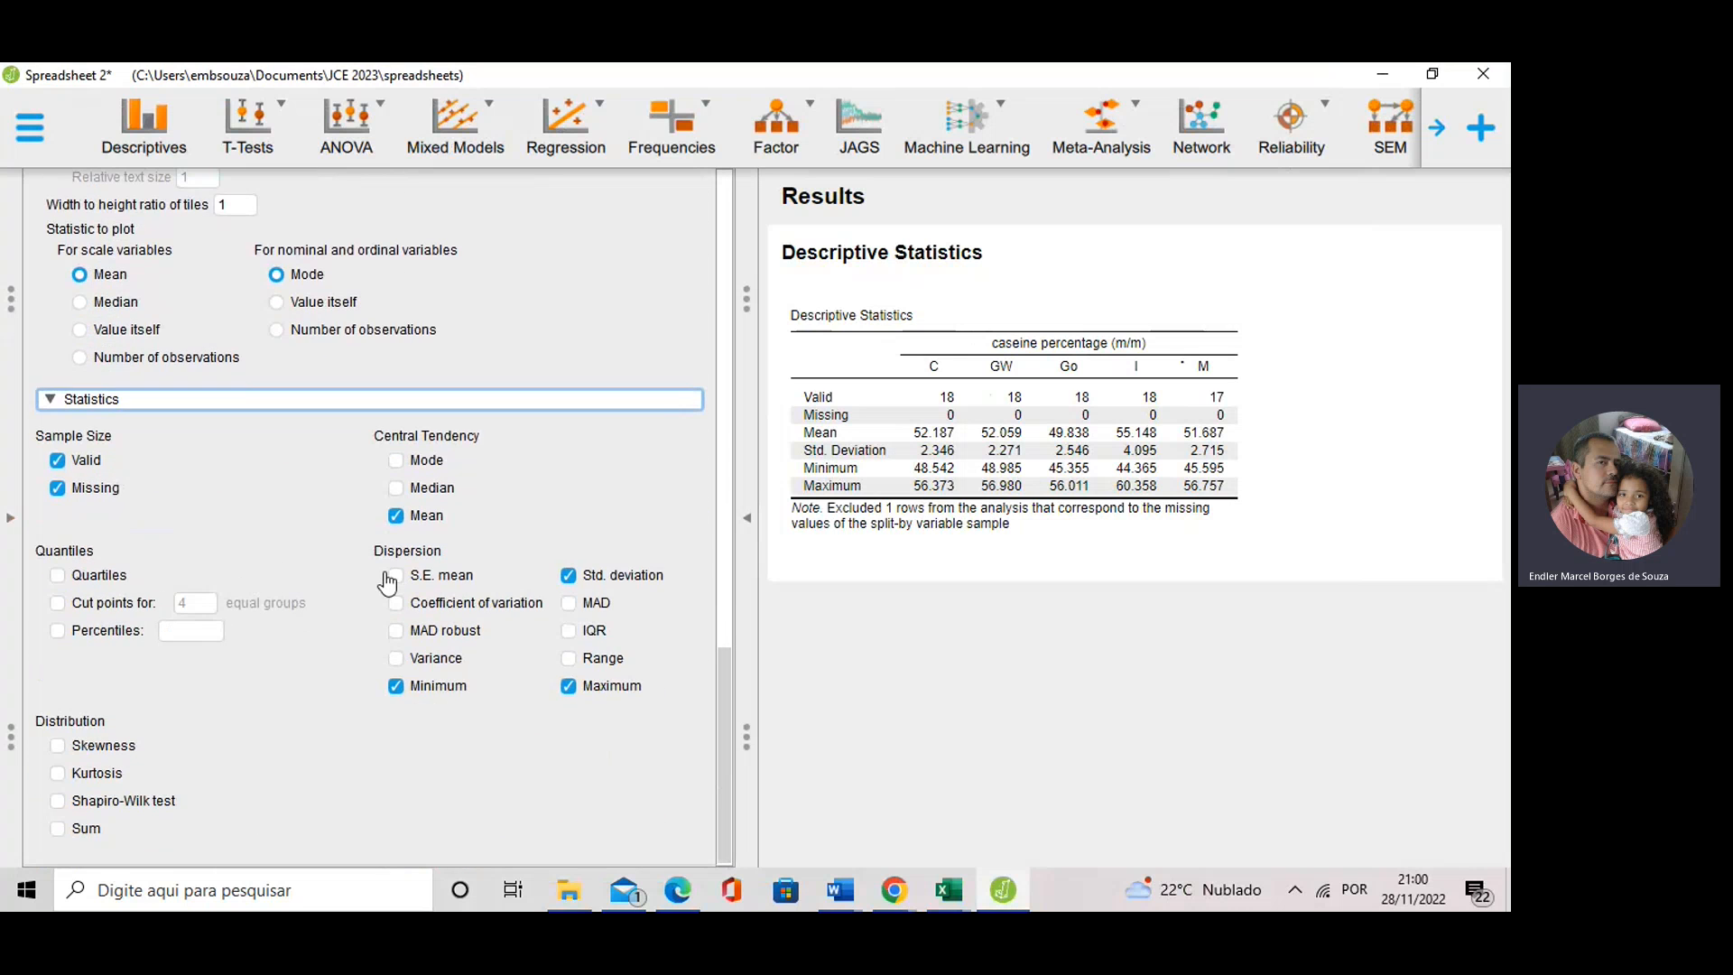
pyautogui.click(396, 489)
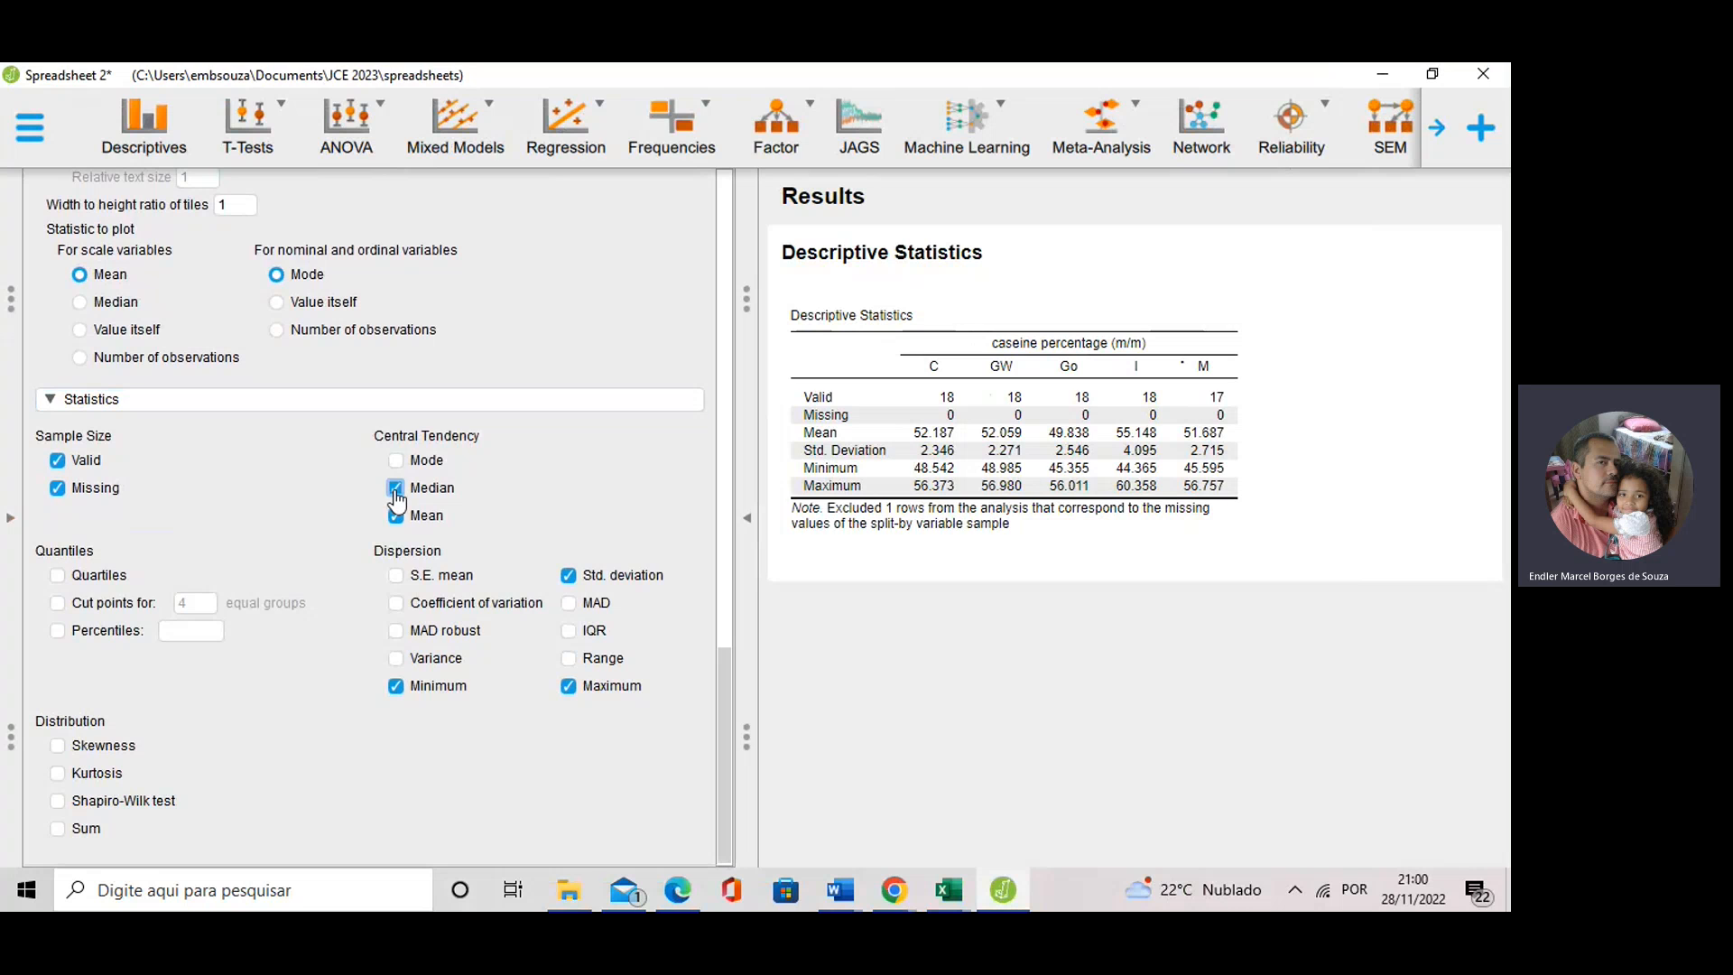
pyautogui.click(568, 630)
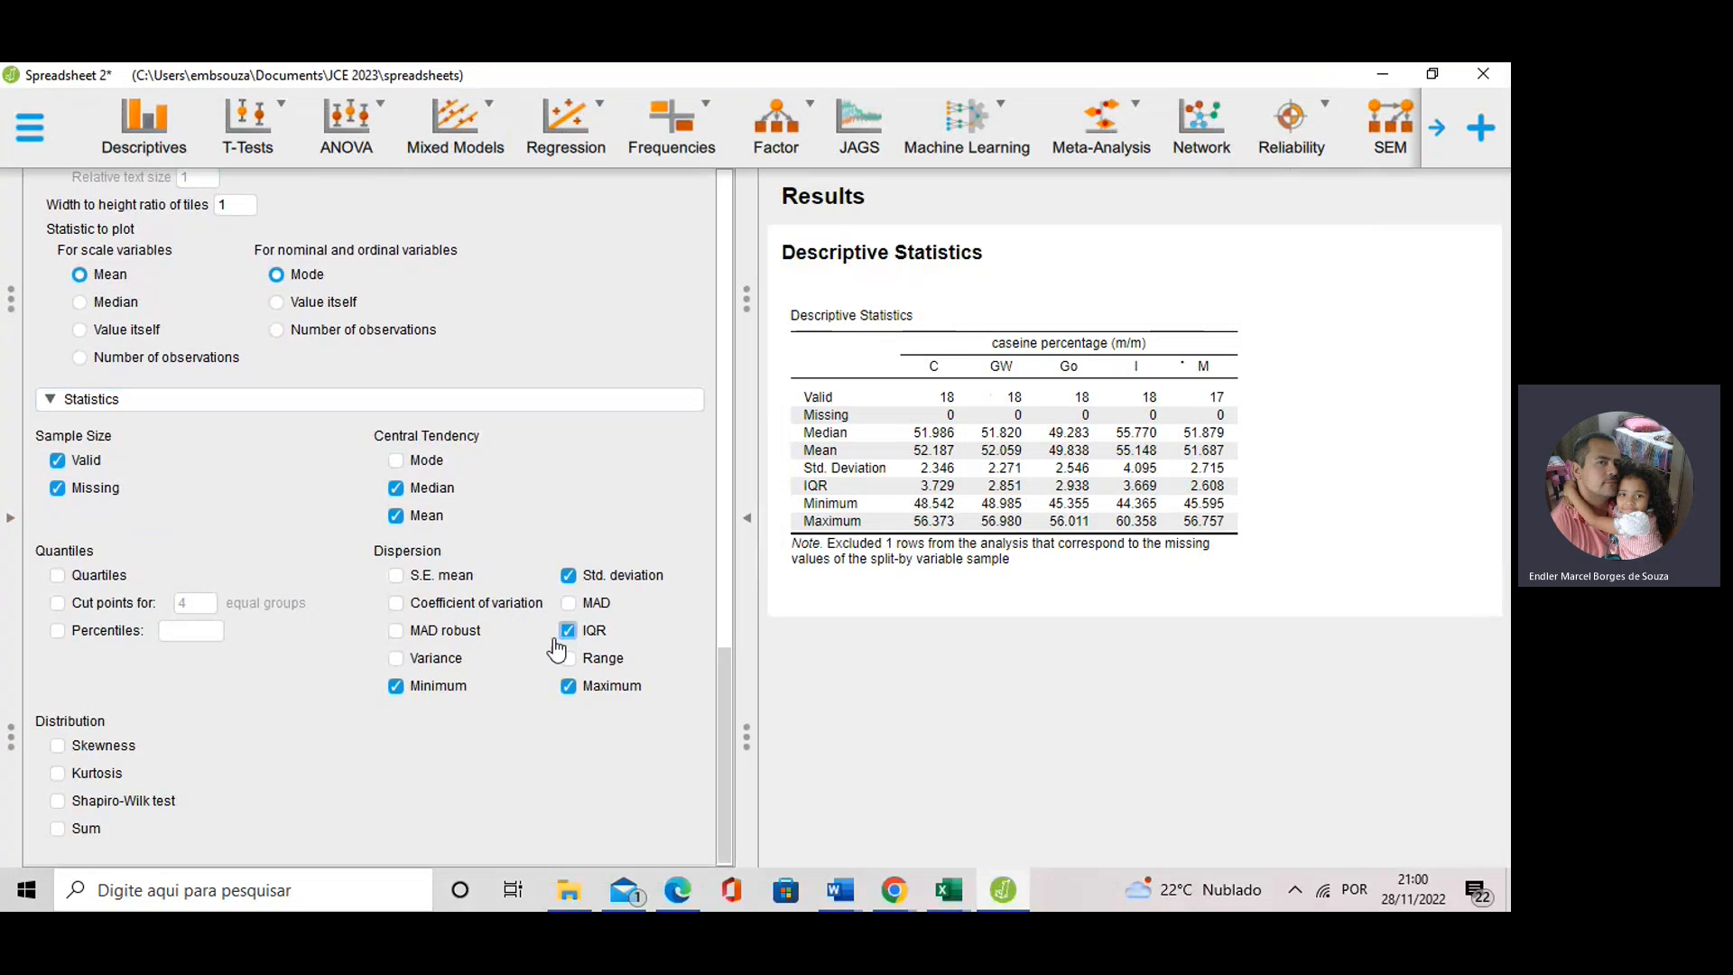
pyautogui.click(398, 659)
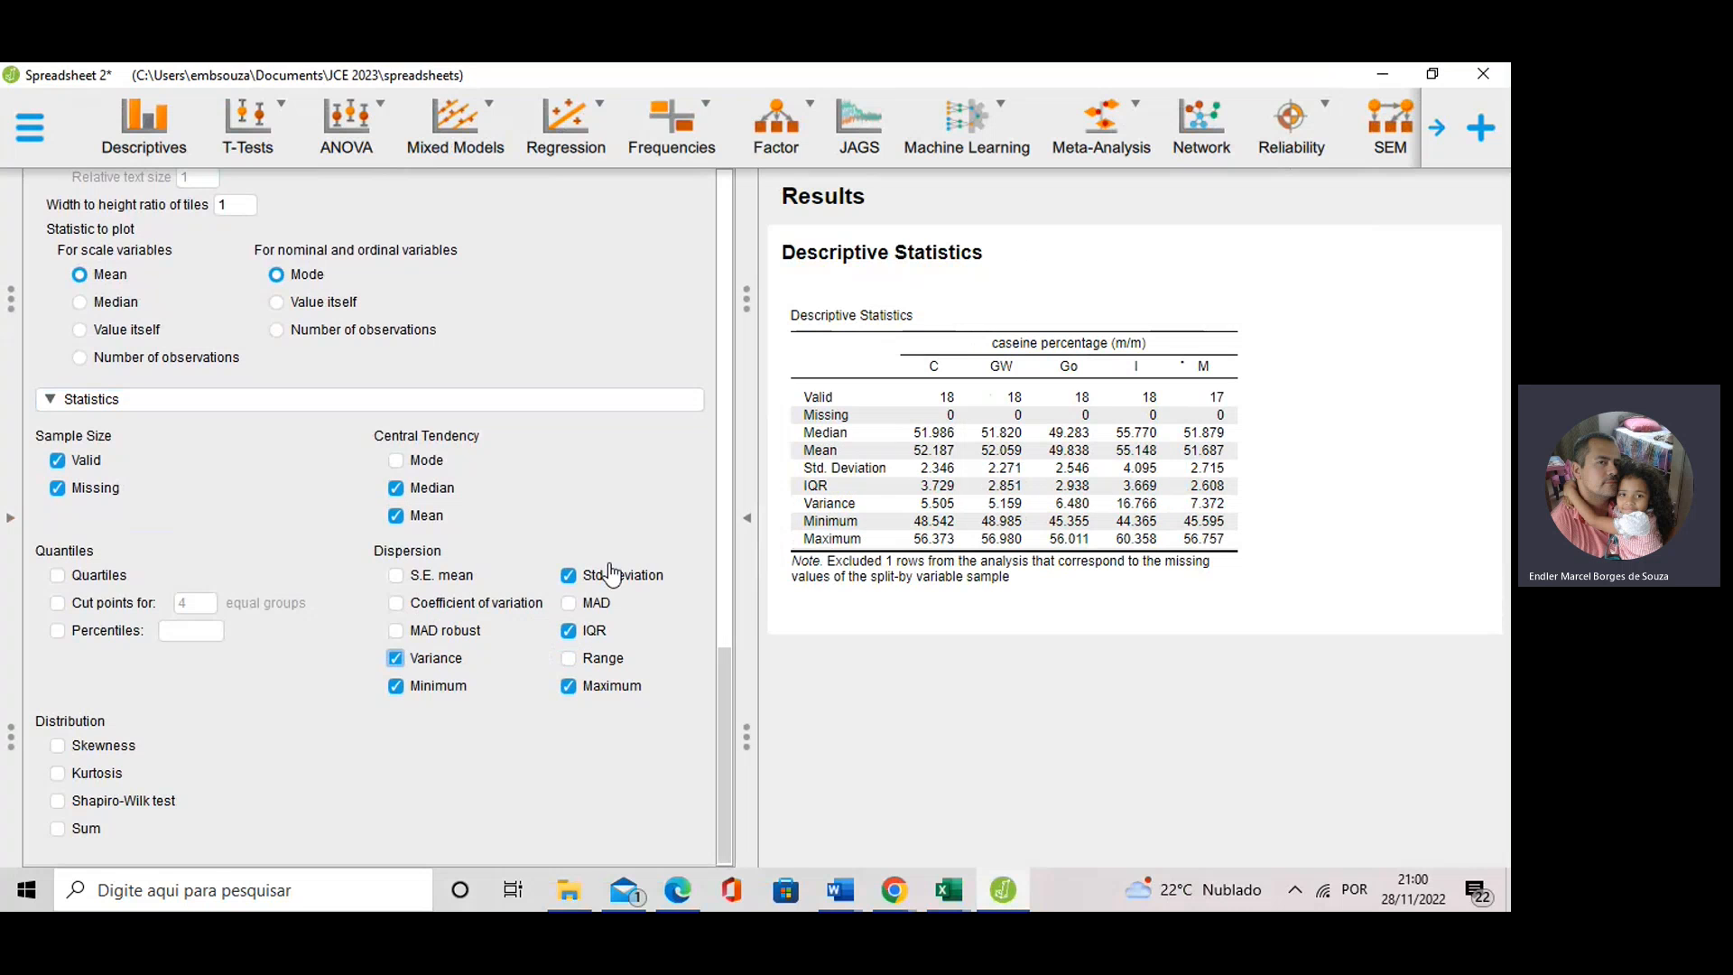
pyautogui.click(57, 800)
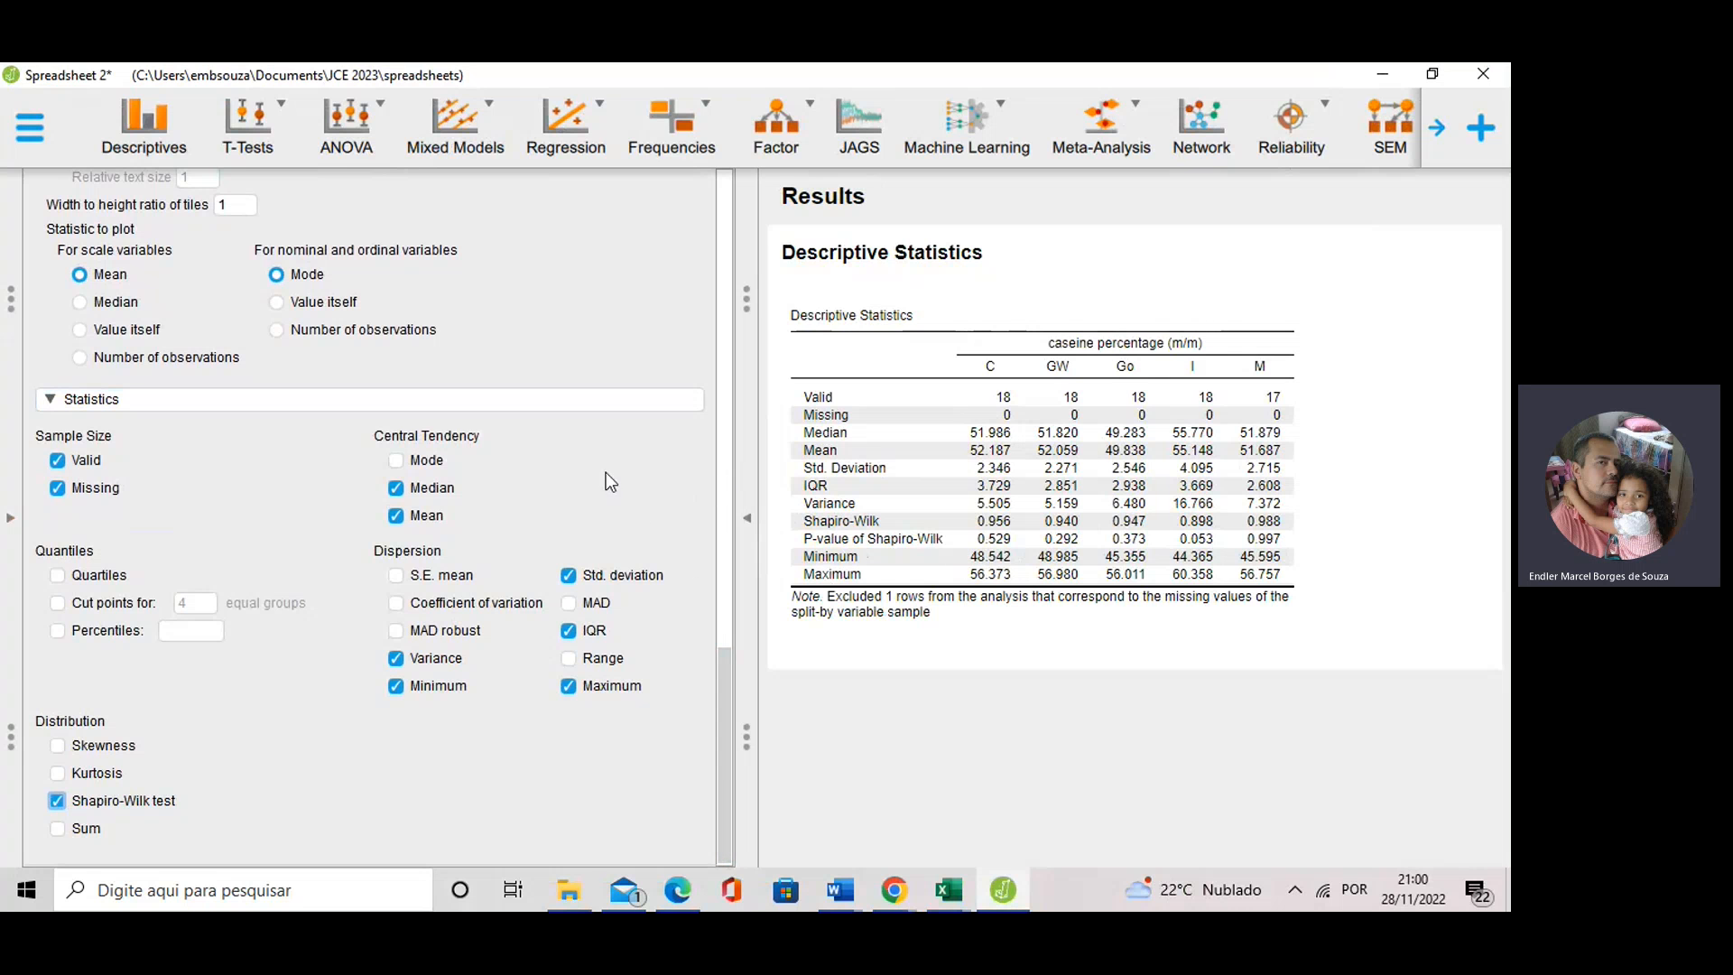
# Add distribution plots with displayed density for caseine percentage.
pyautogui.scroll(5, 623, 473)
pyautogui.scroll(8, 425, 501)
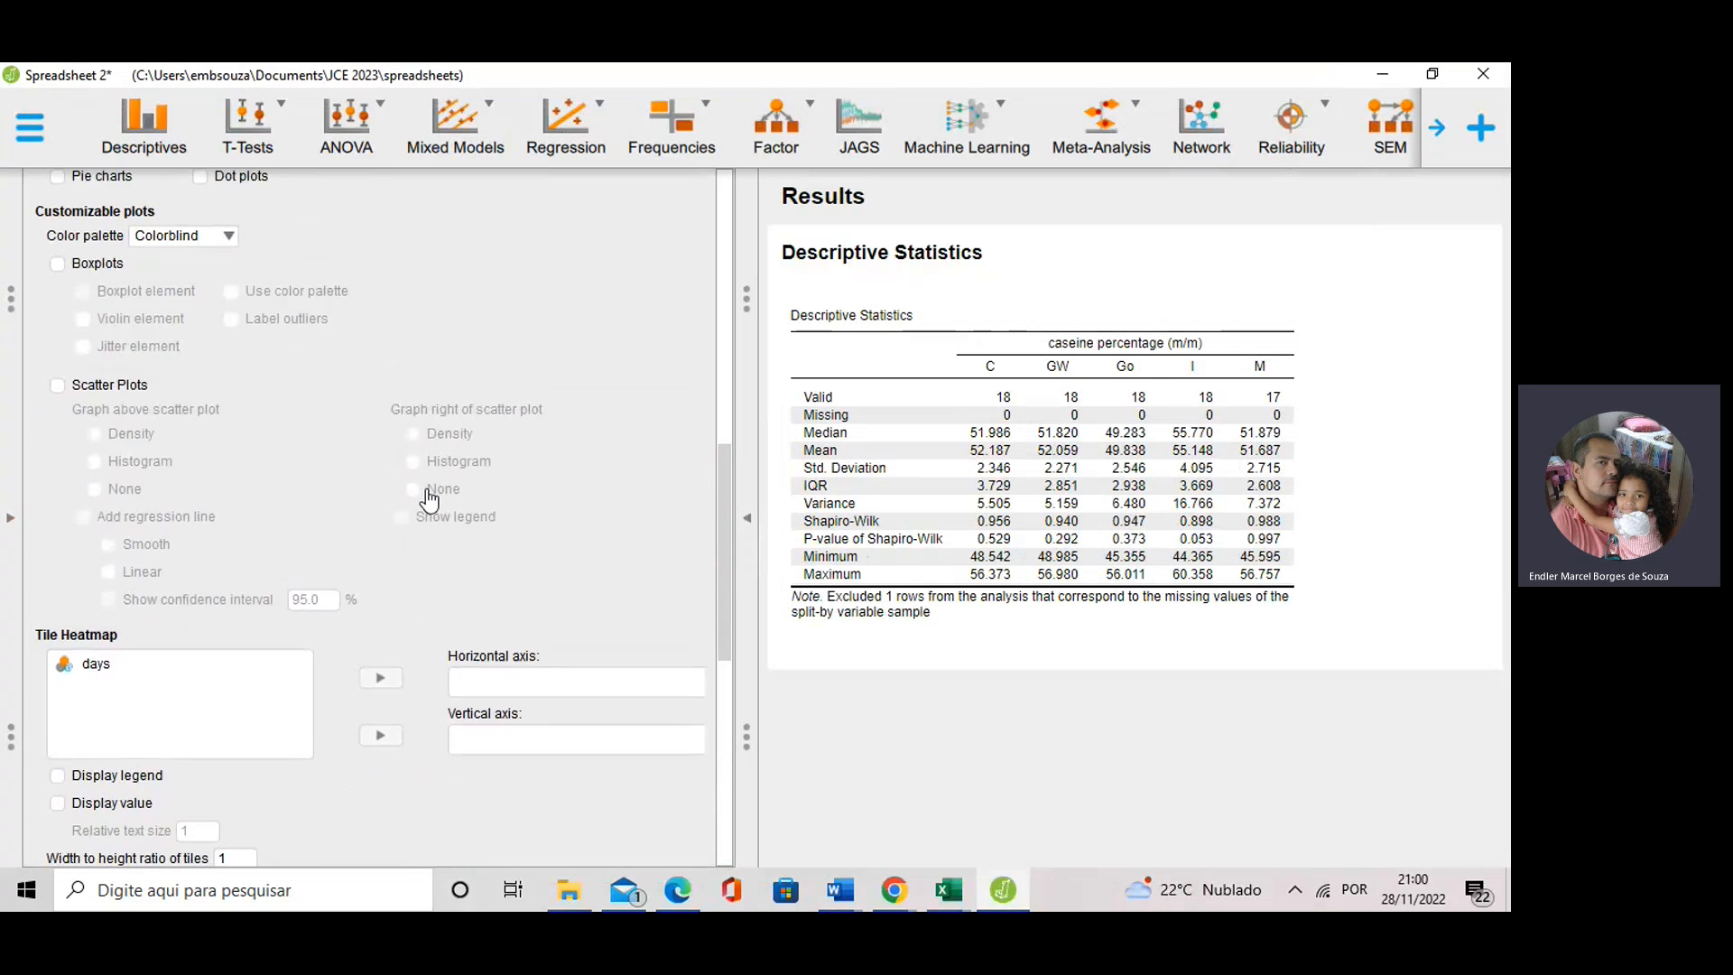
pyautogui.scroll(-2, 203, 497)
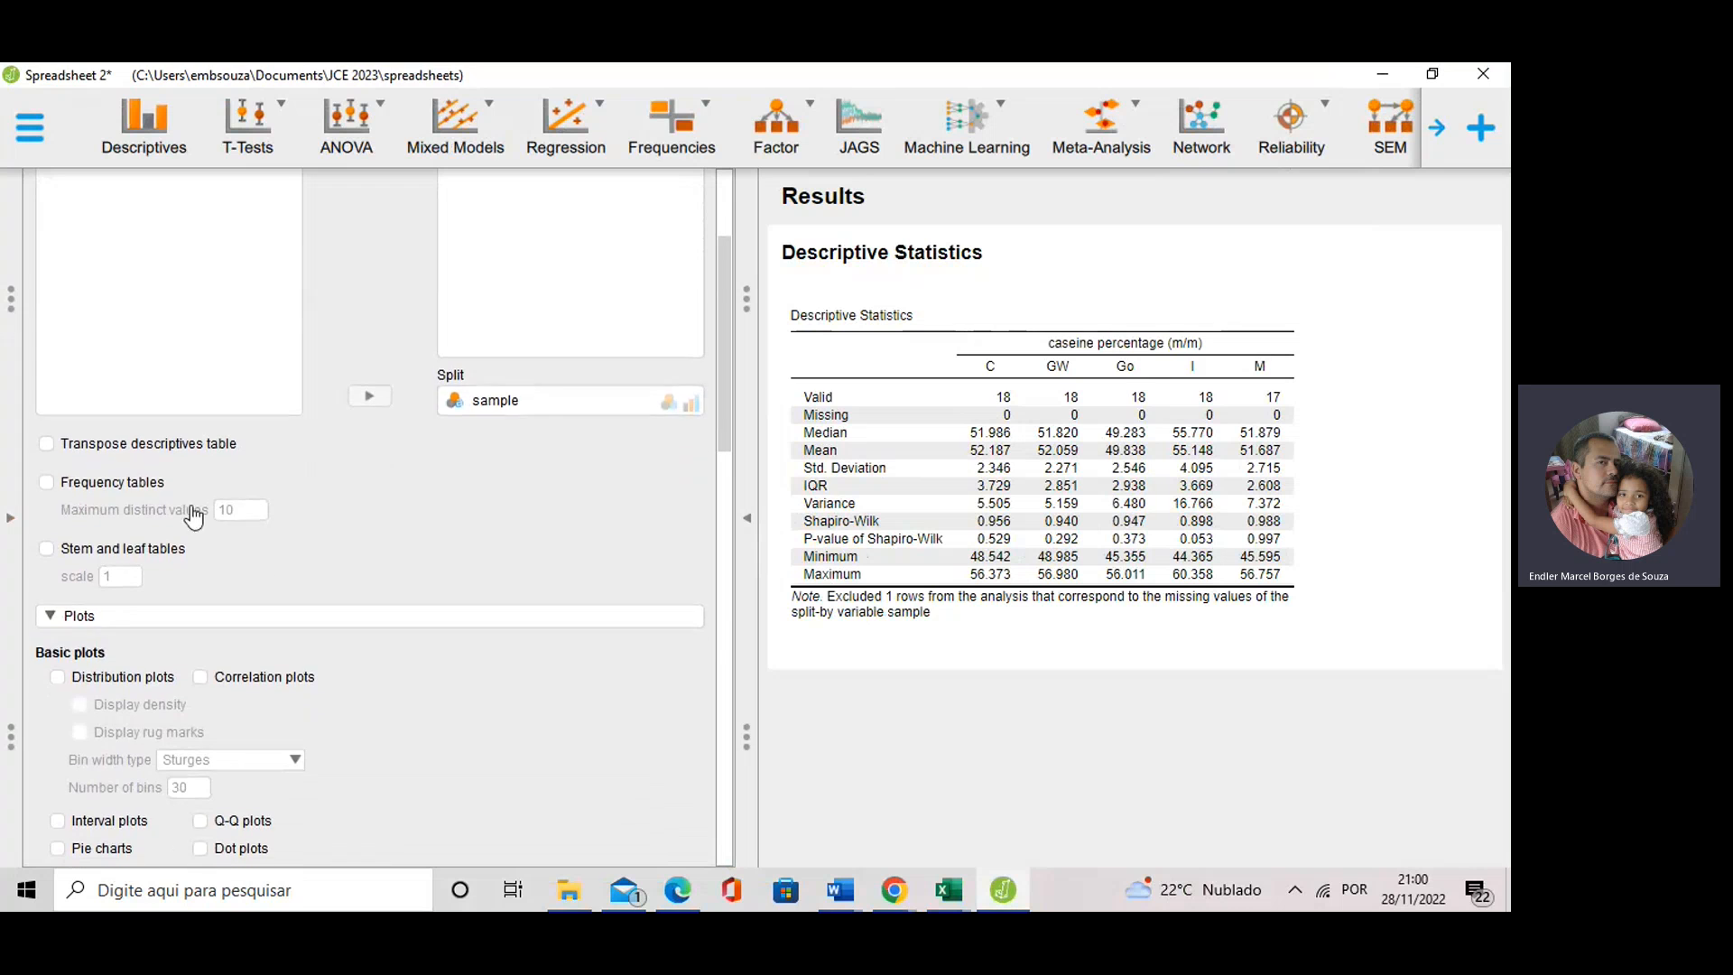
pyautogui.scroll(-2, 136, 505)
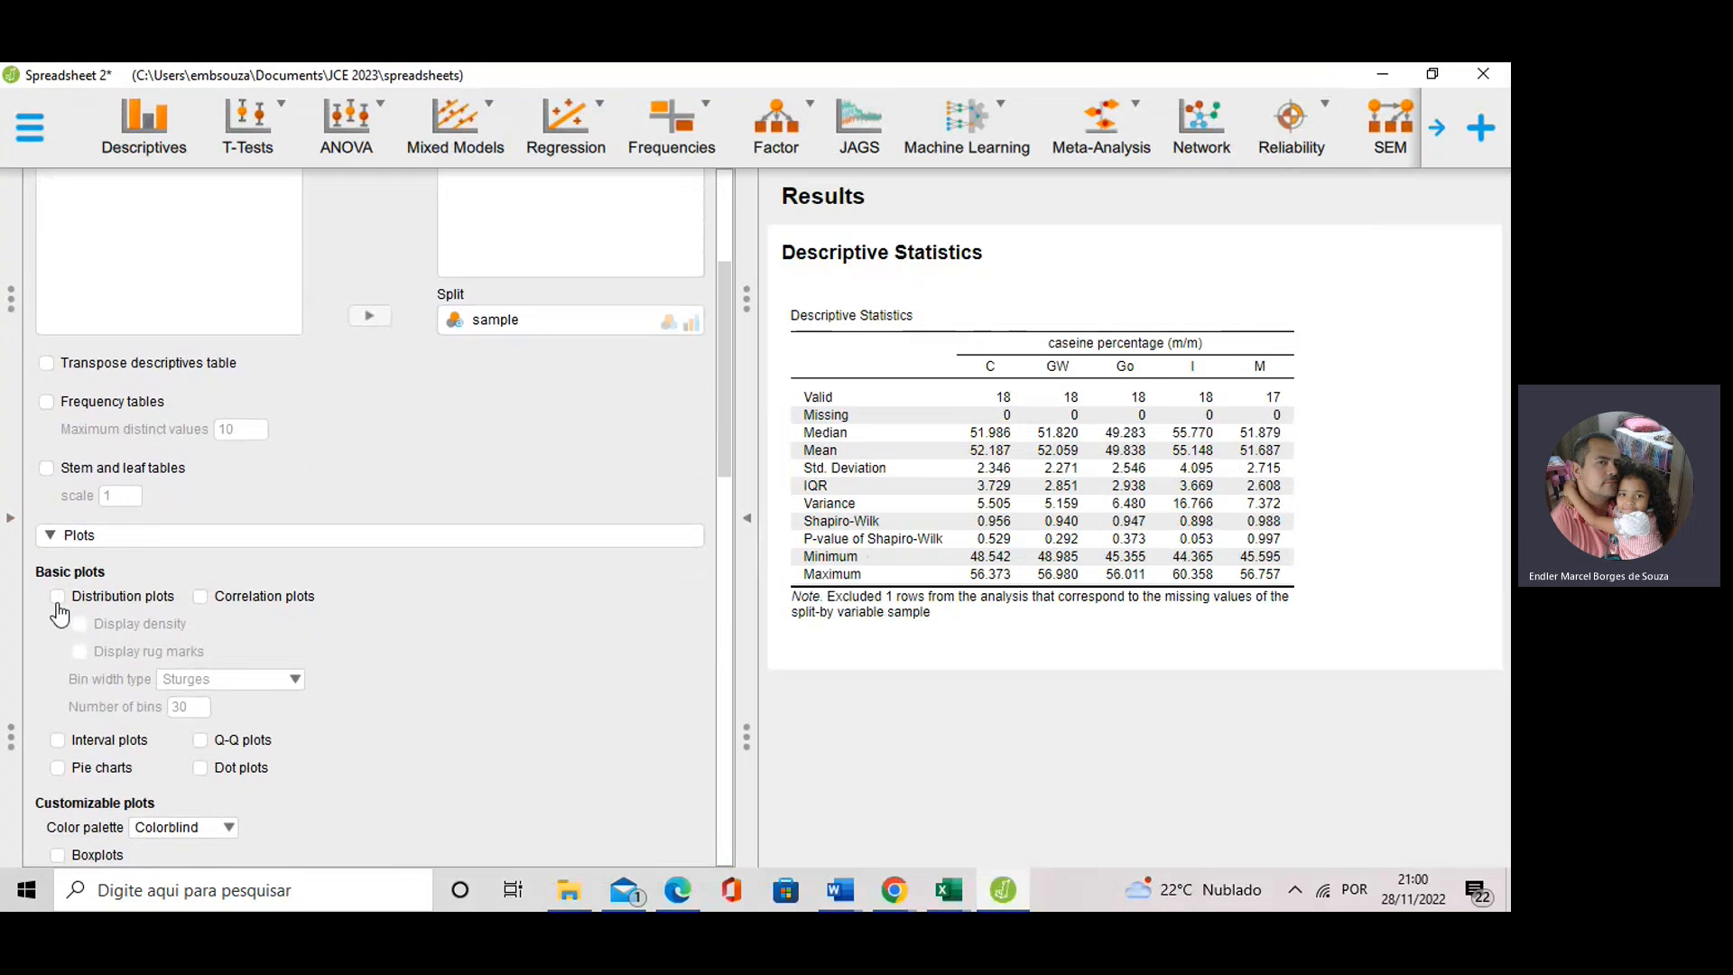
pyautogui.click(56, 599)
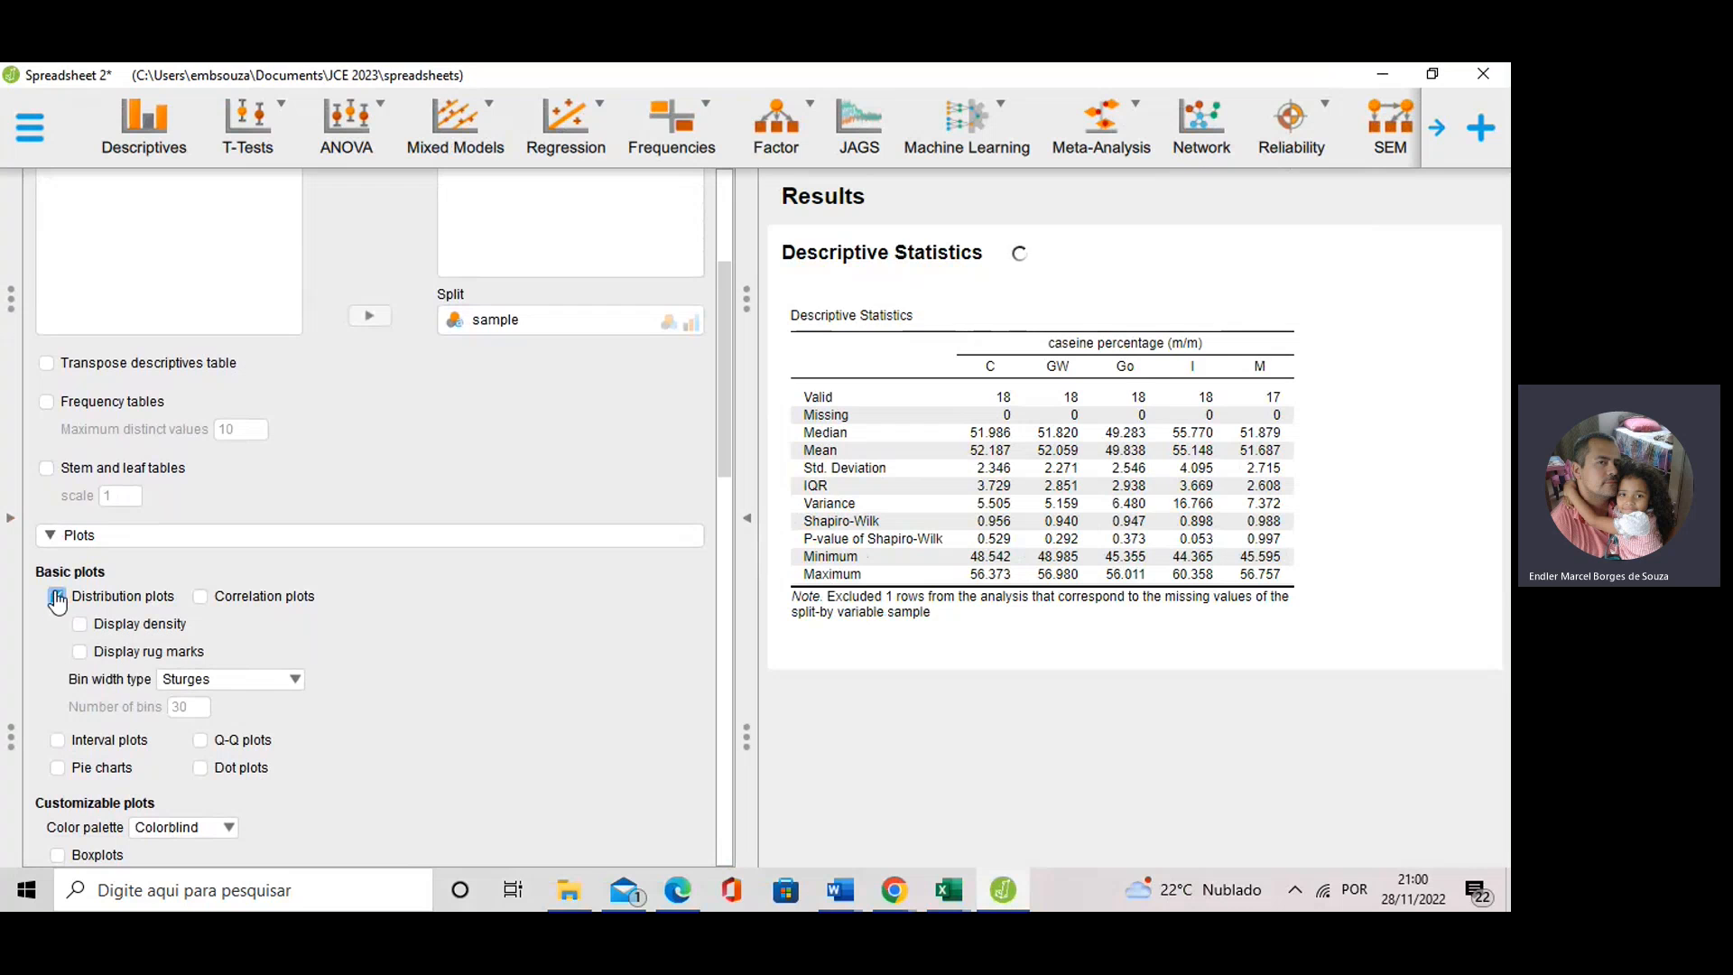
pyautogui.click(80, 623)
# Add boxplots of caseine percentage with jitter element, labelled outliers and the Colorblind color palette.
pyautogui.scroll(-2, 170, 573)
pyautogui.scroll(-2, 169, 573)
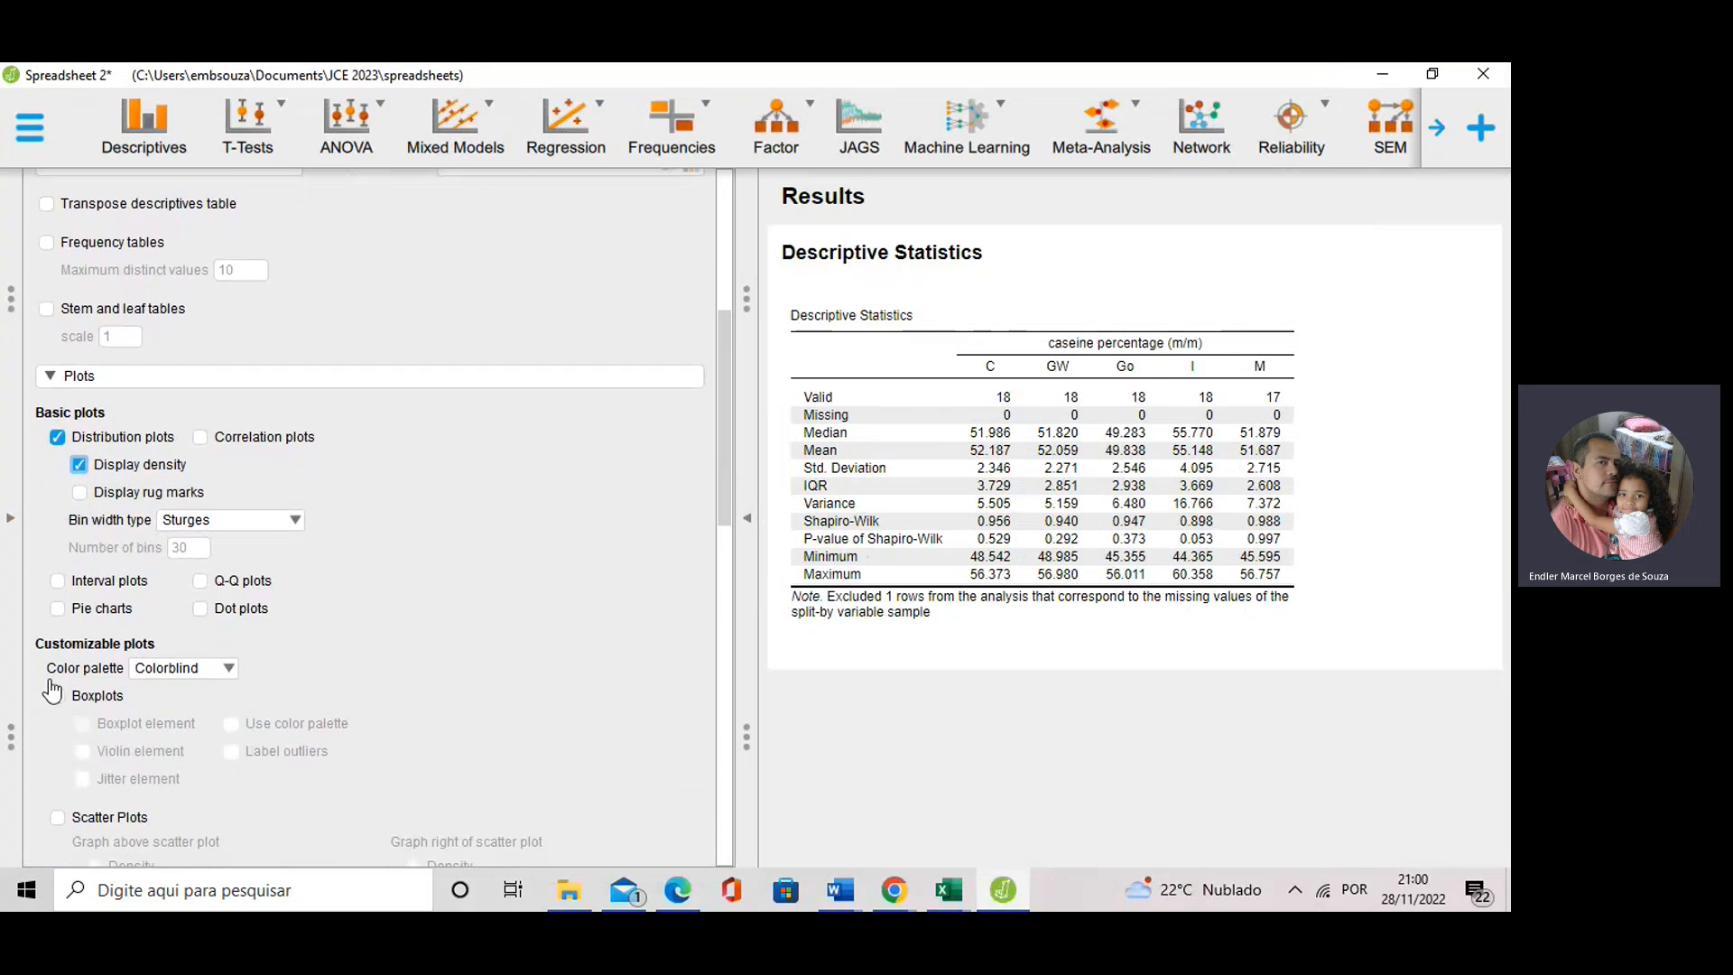
pyautogui.click(57, 695)
pyautogui.click(83, 778)
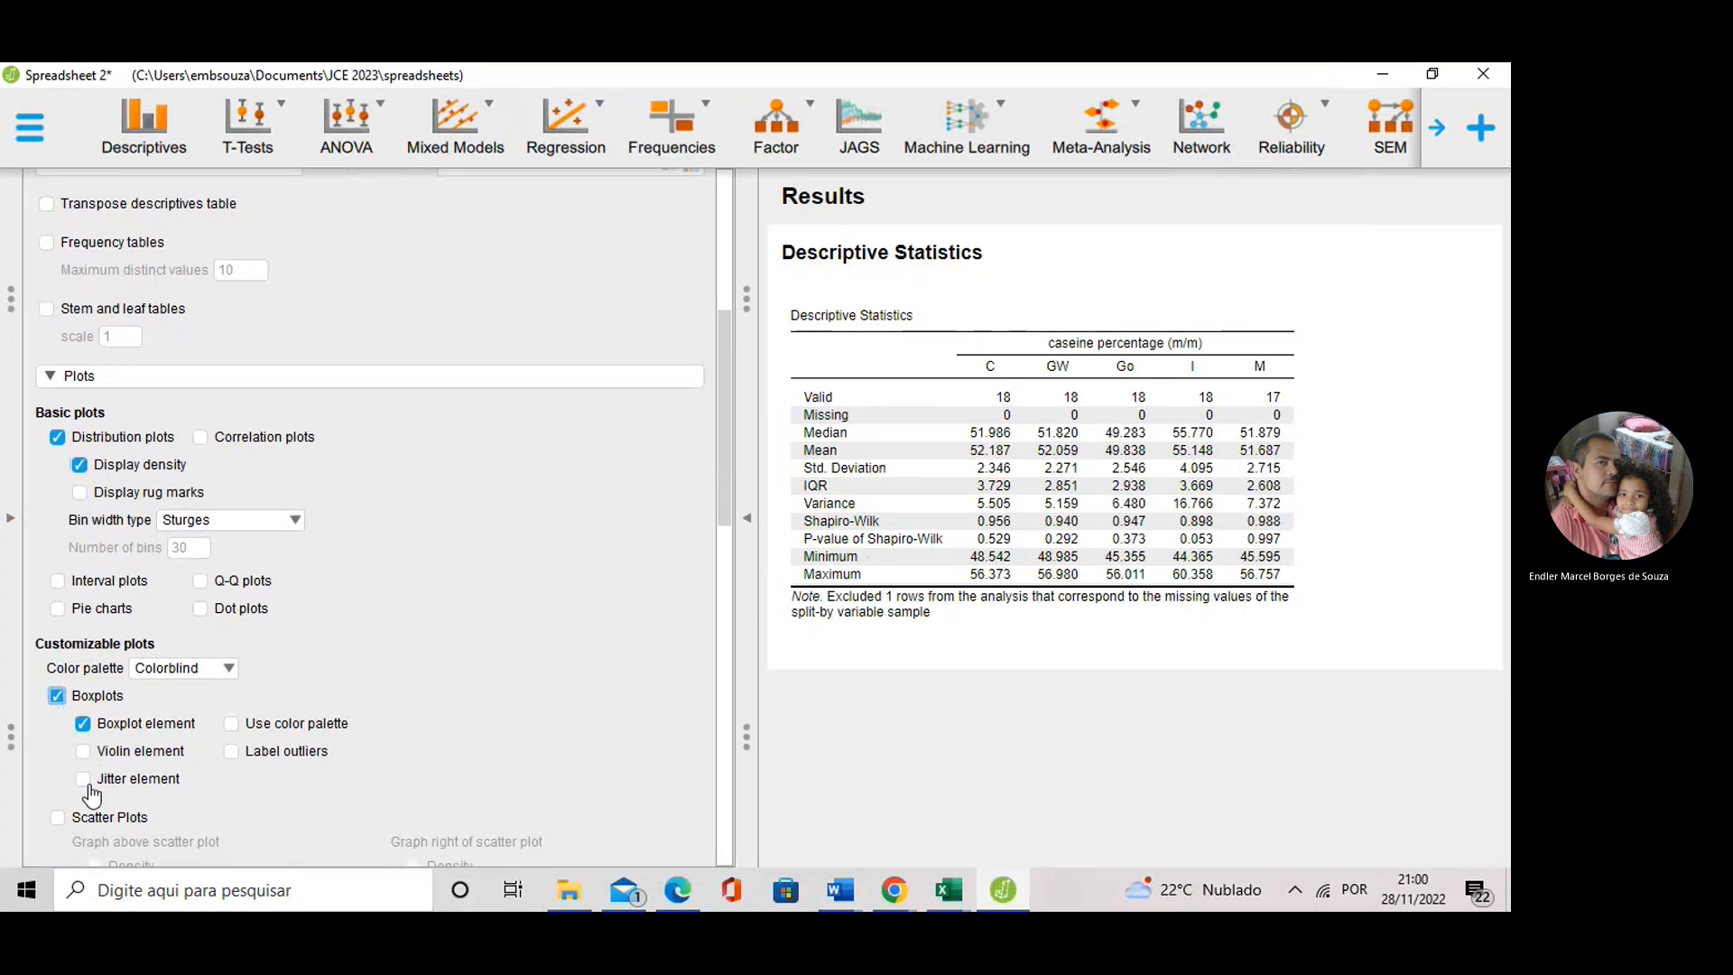
pyautogui.click(231, 751)
pyautogui.click(232, 724)
pyautogui.click(1432, 74)
pyautogui.click(1313, 80)
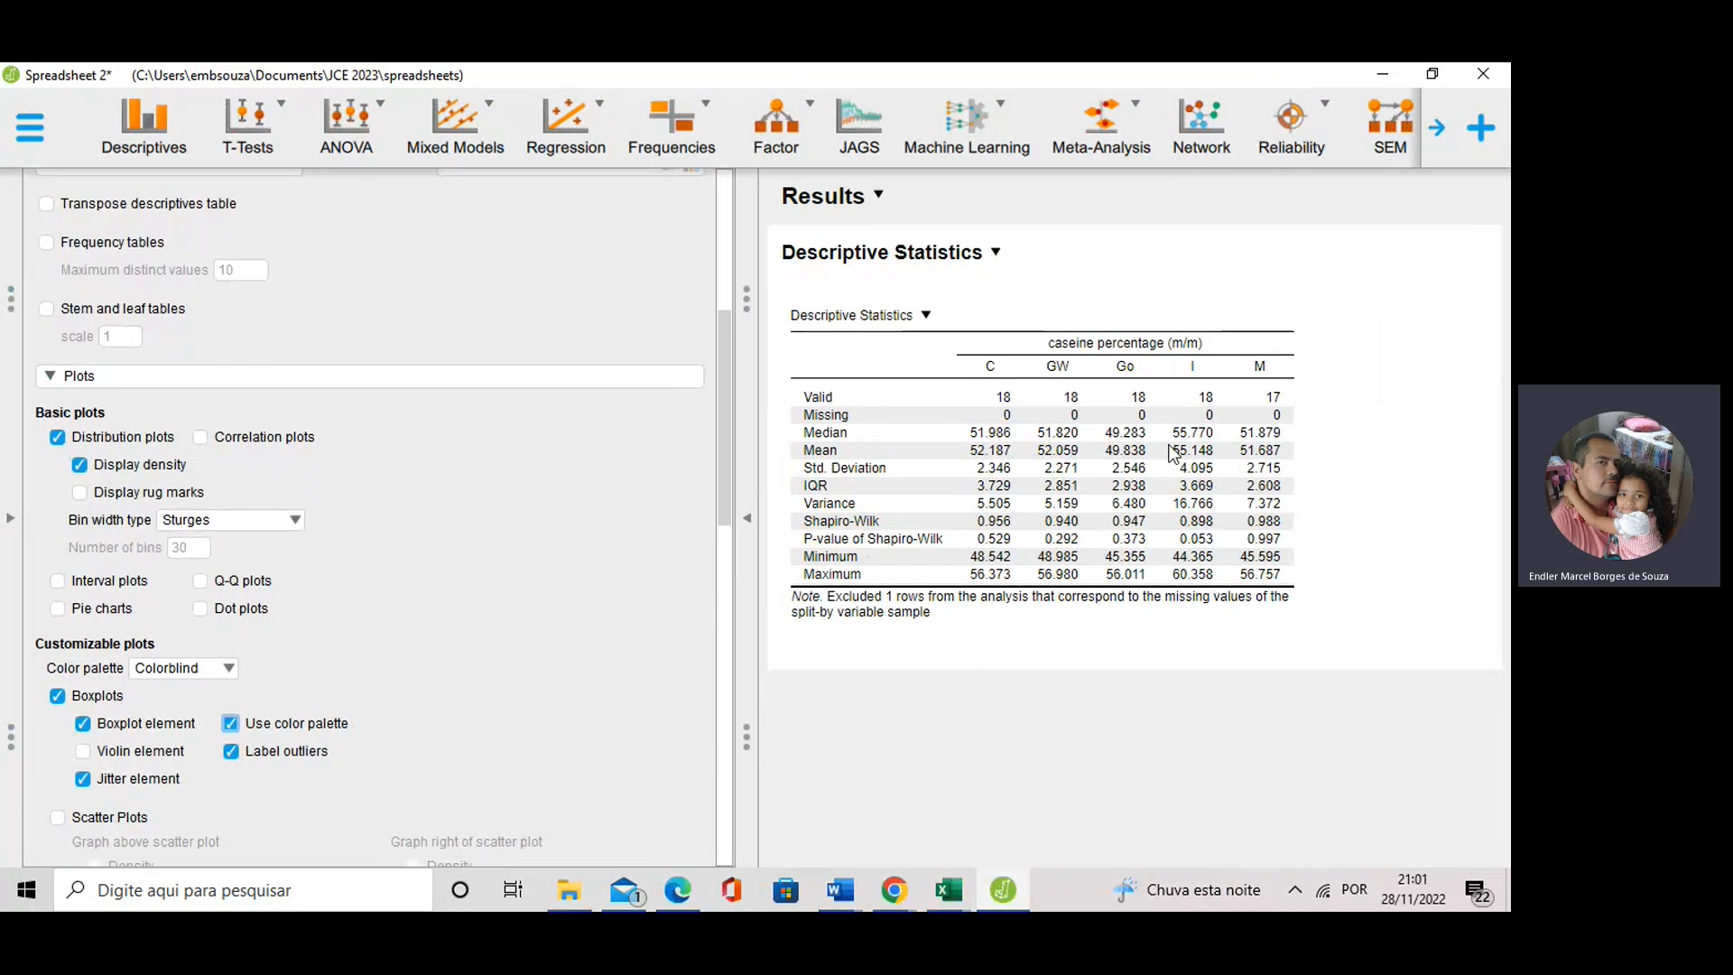
# Examine the distribution plots of caseine percentage for samples C, GW, Go, I and M, and the boxplots by sample.
pyautogui.scroll(-3, 427, 618)
pyautogui.scroll(-8, 427, 618)
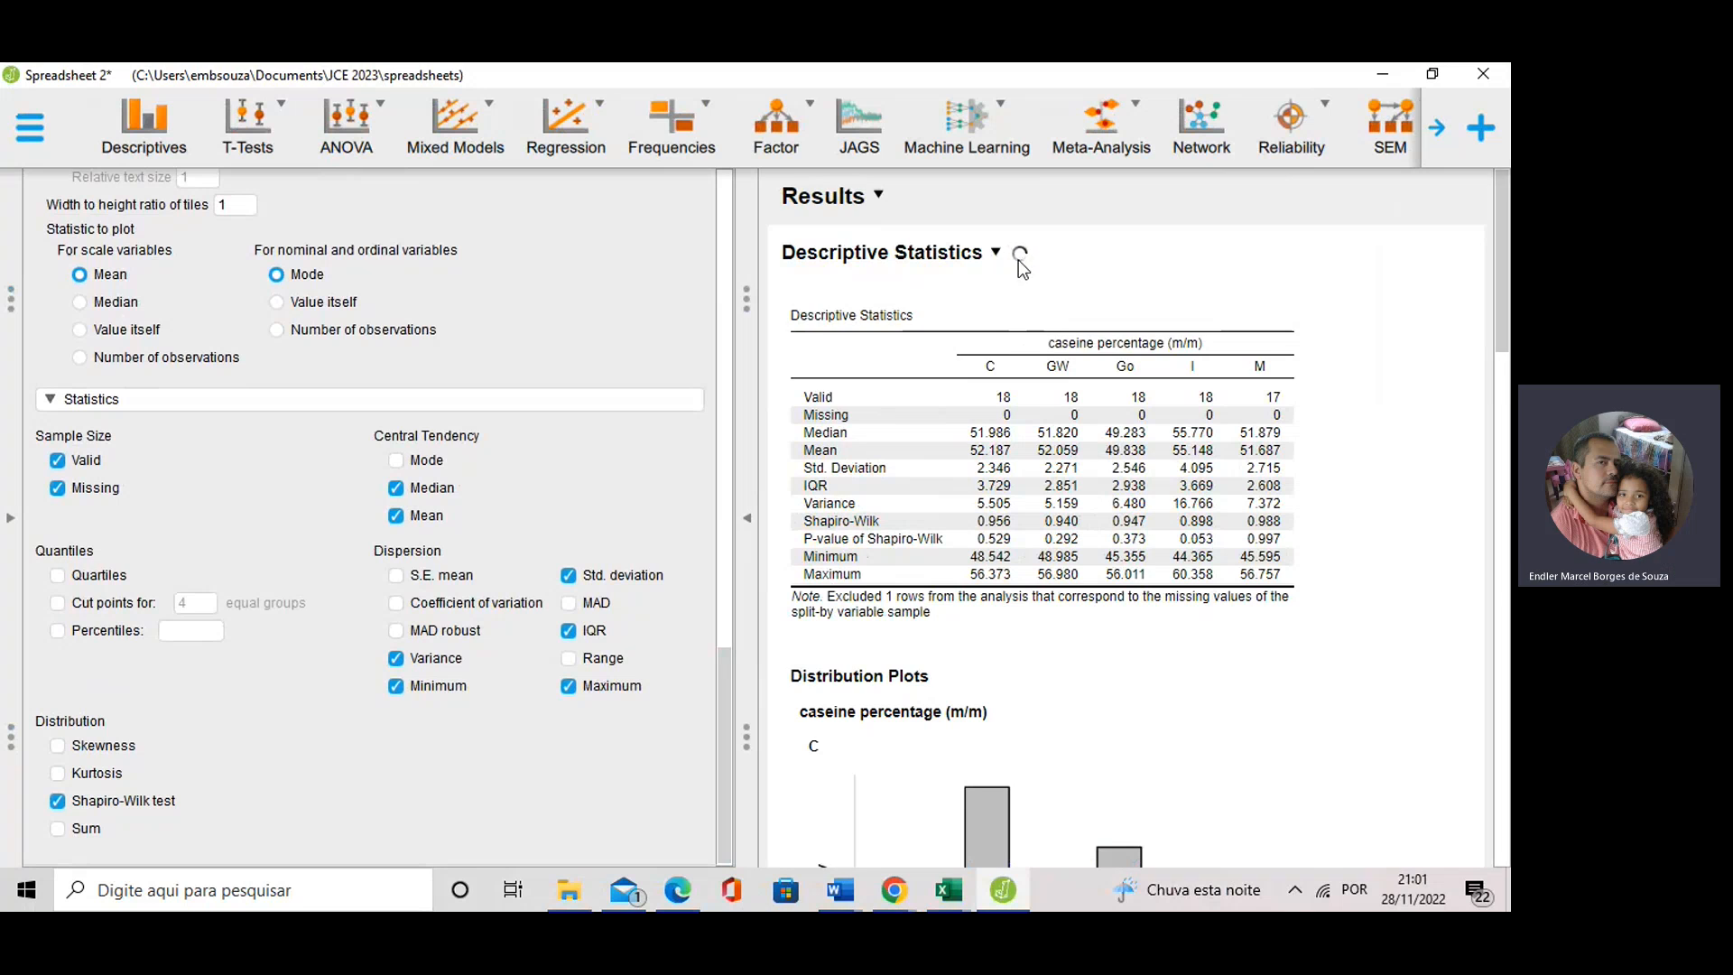
pyautogui.scroll(-3, 1013, 531)
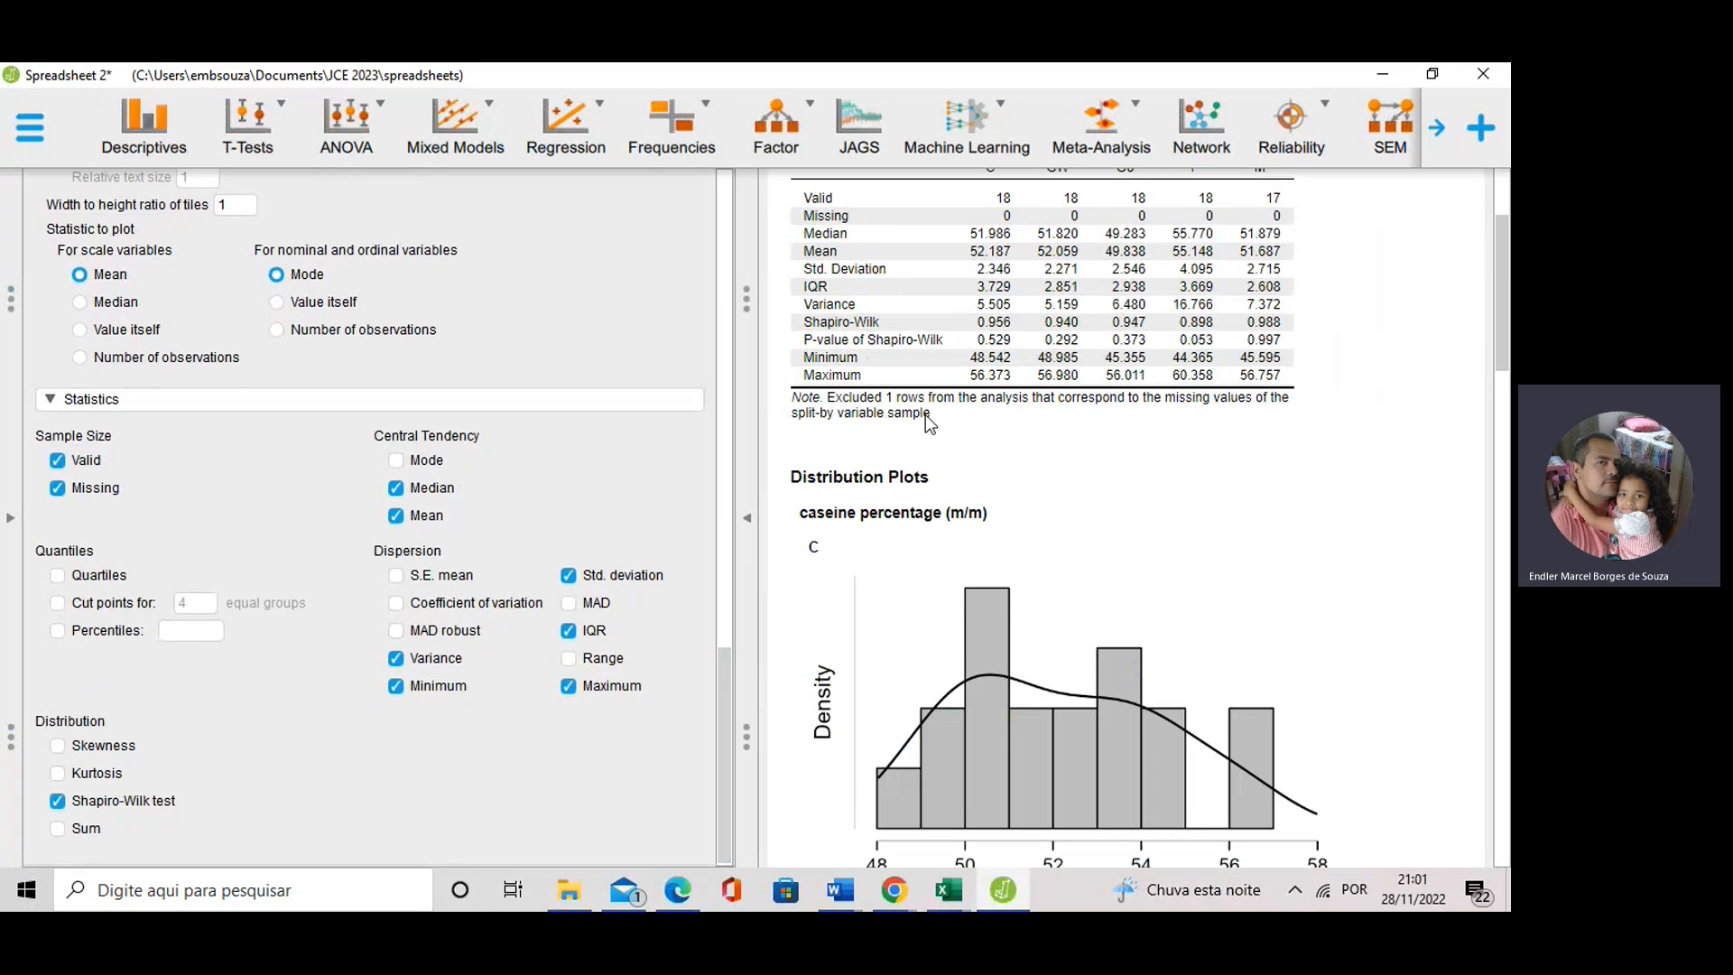
pyautogui.scroll(-1, 924, 414)
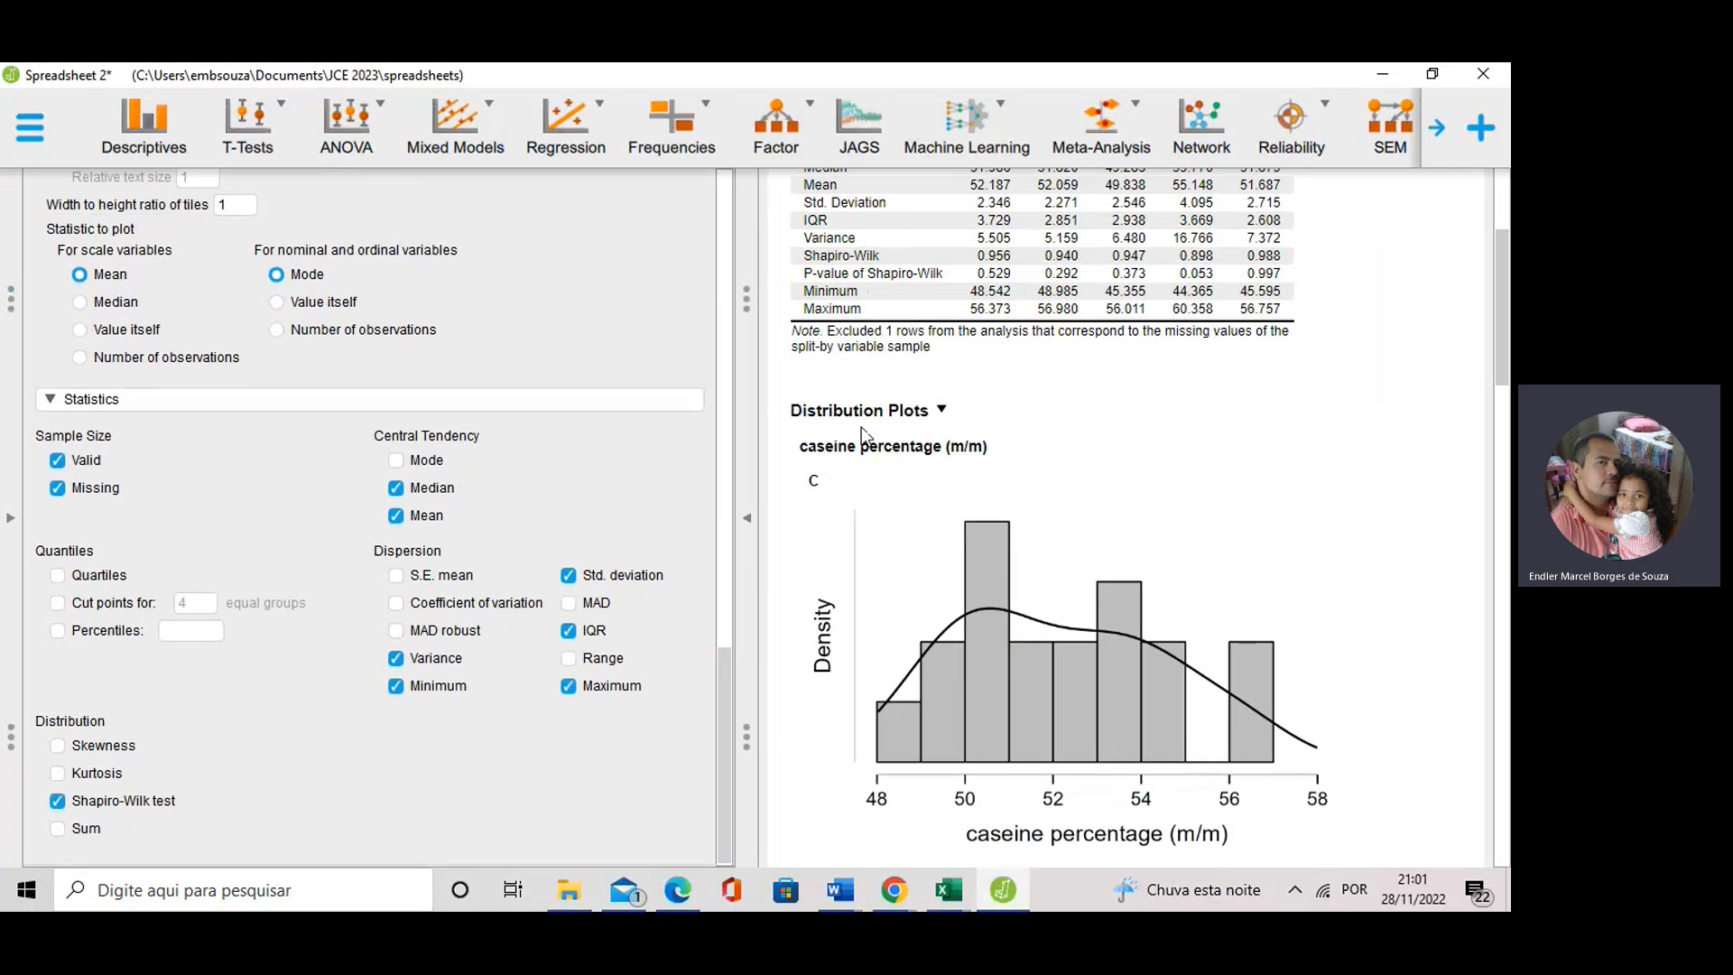
pyautogui.scroll(-1, 966, 504)
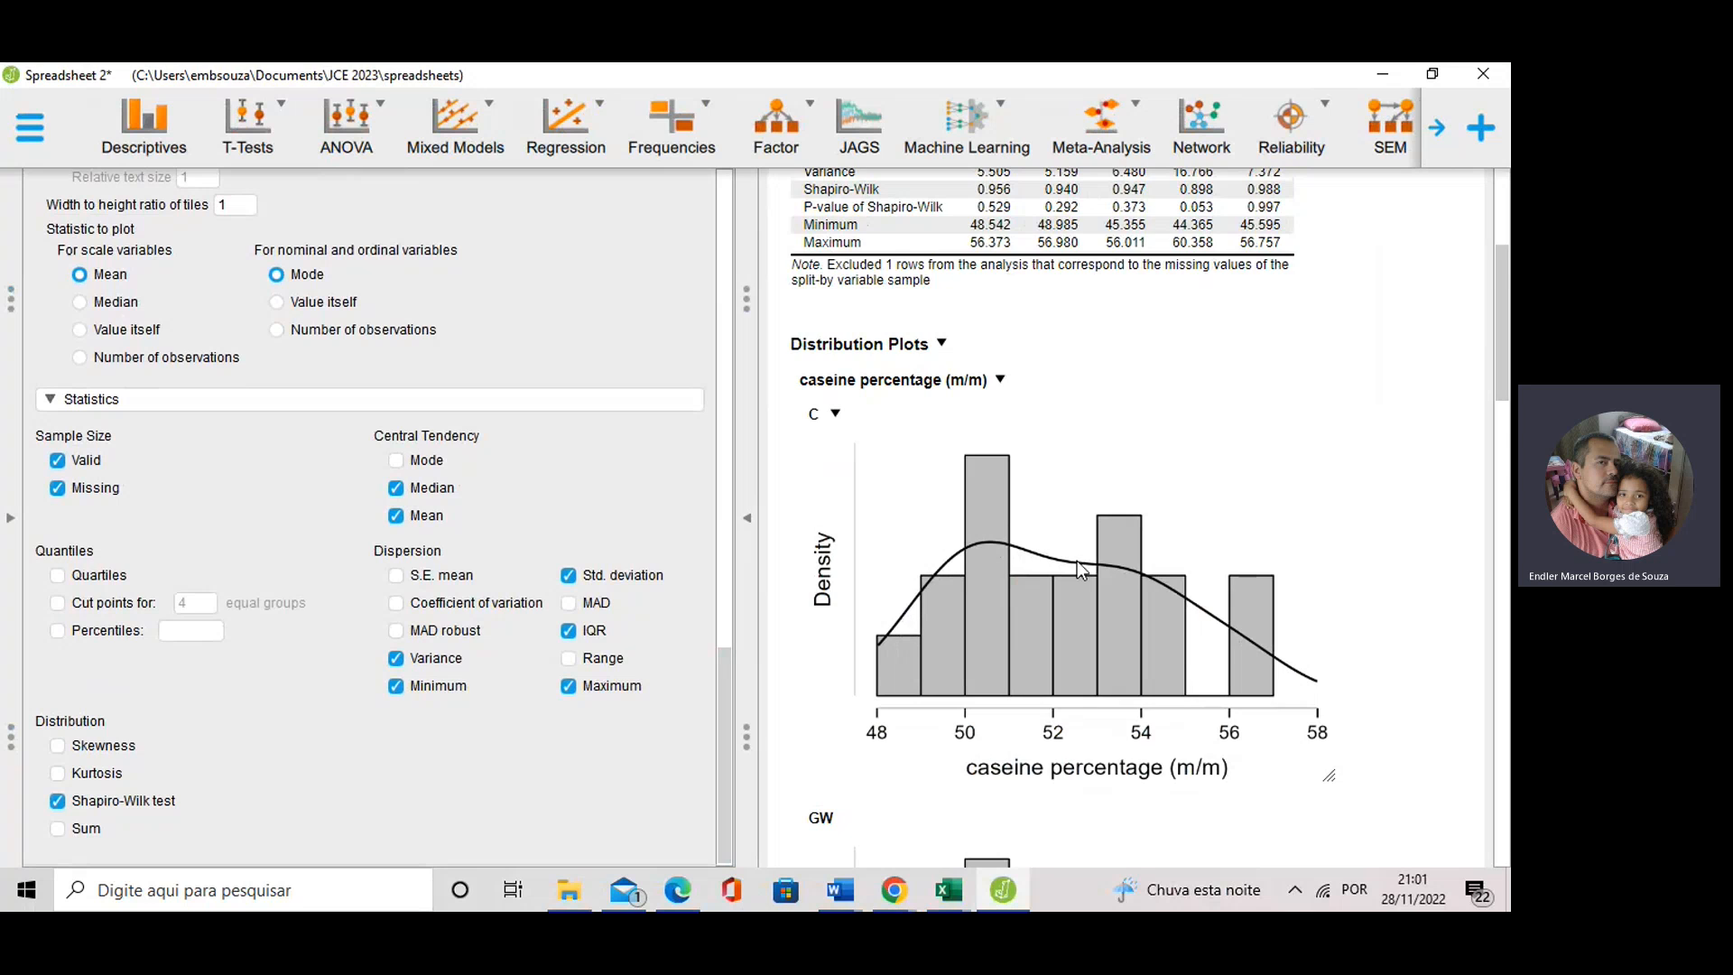
pyautogui.scroll(-6, 1034, 473)
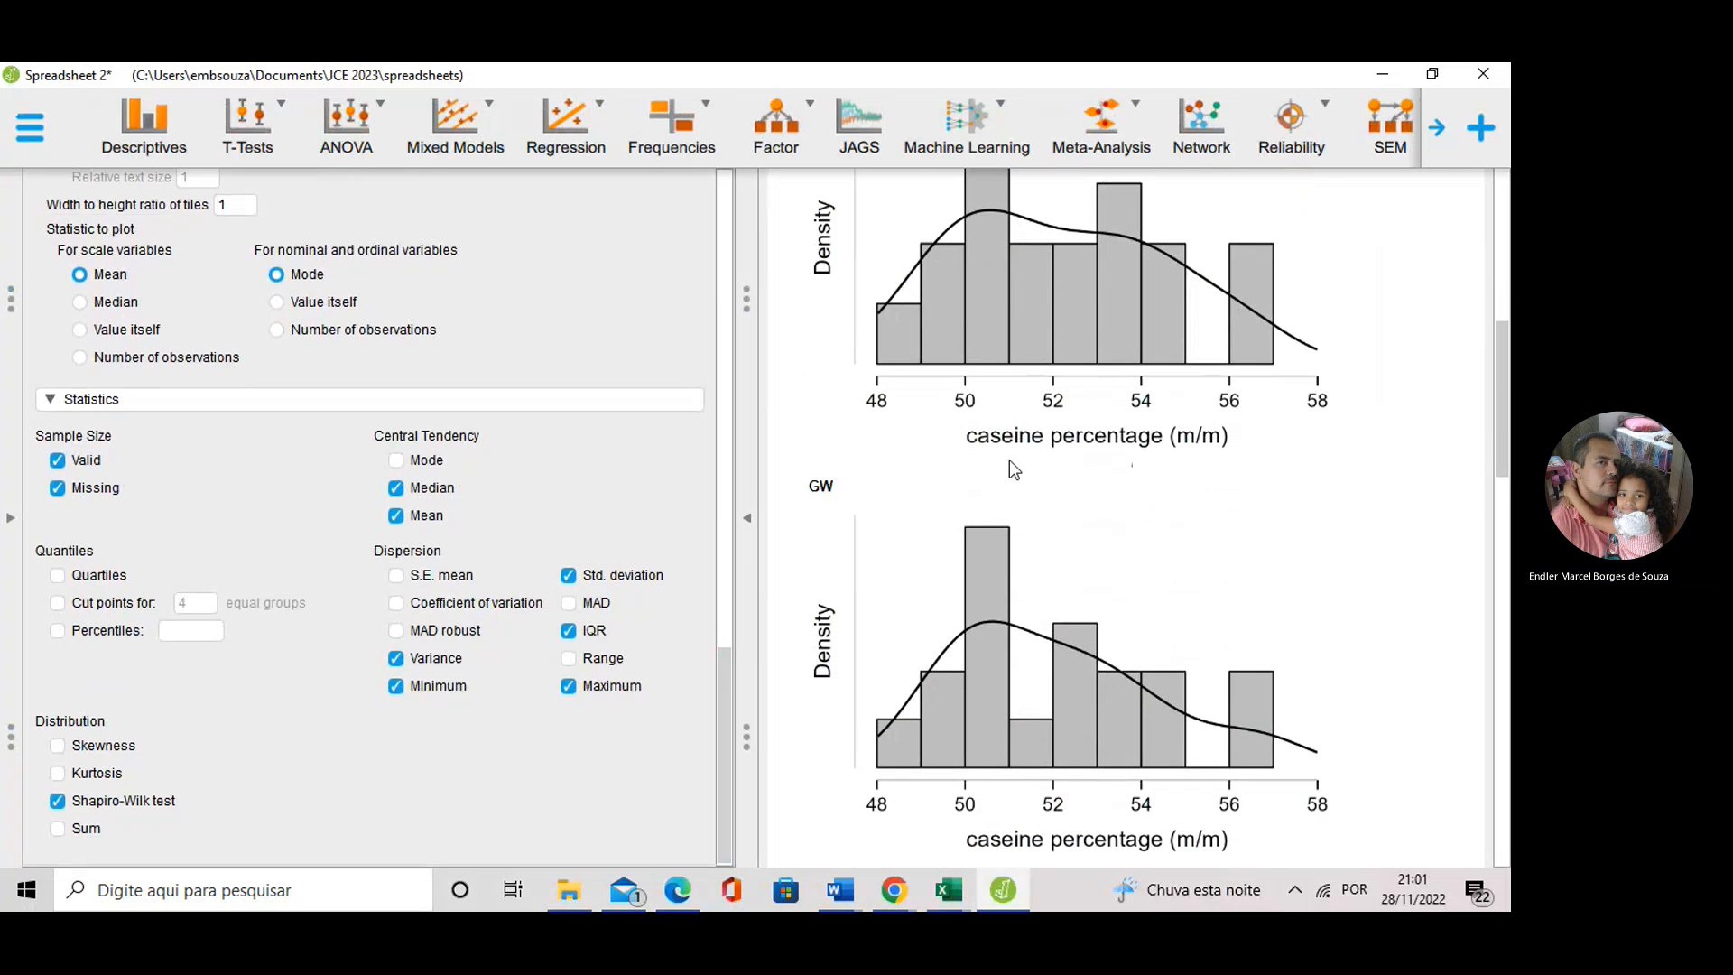
pyautogui.scroll(-1, 1009, 459)
pyautogui.scroll(-3, 1047, 406)
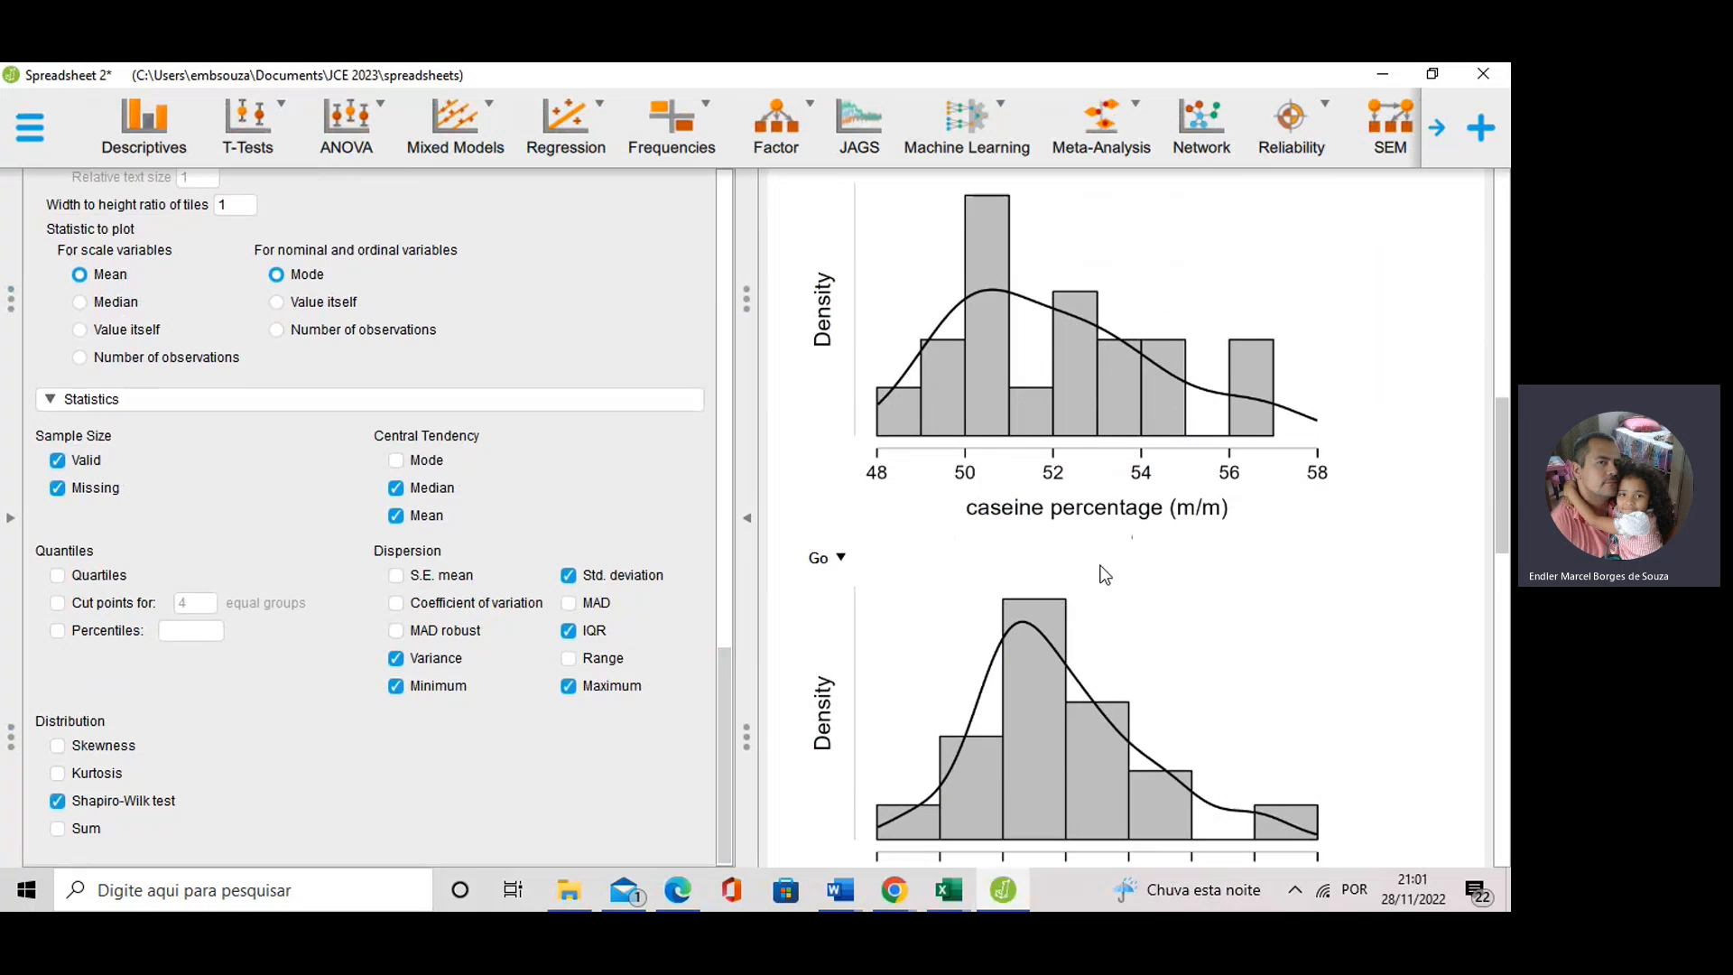
pyautogui.scroll(-6, 1087, 458)
pyautogui.scroll(-2, 1069, 458)
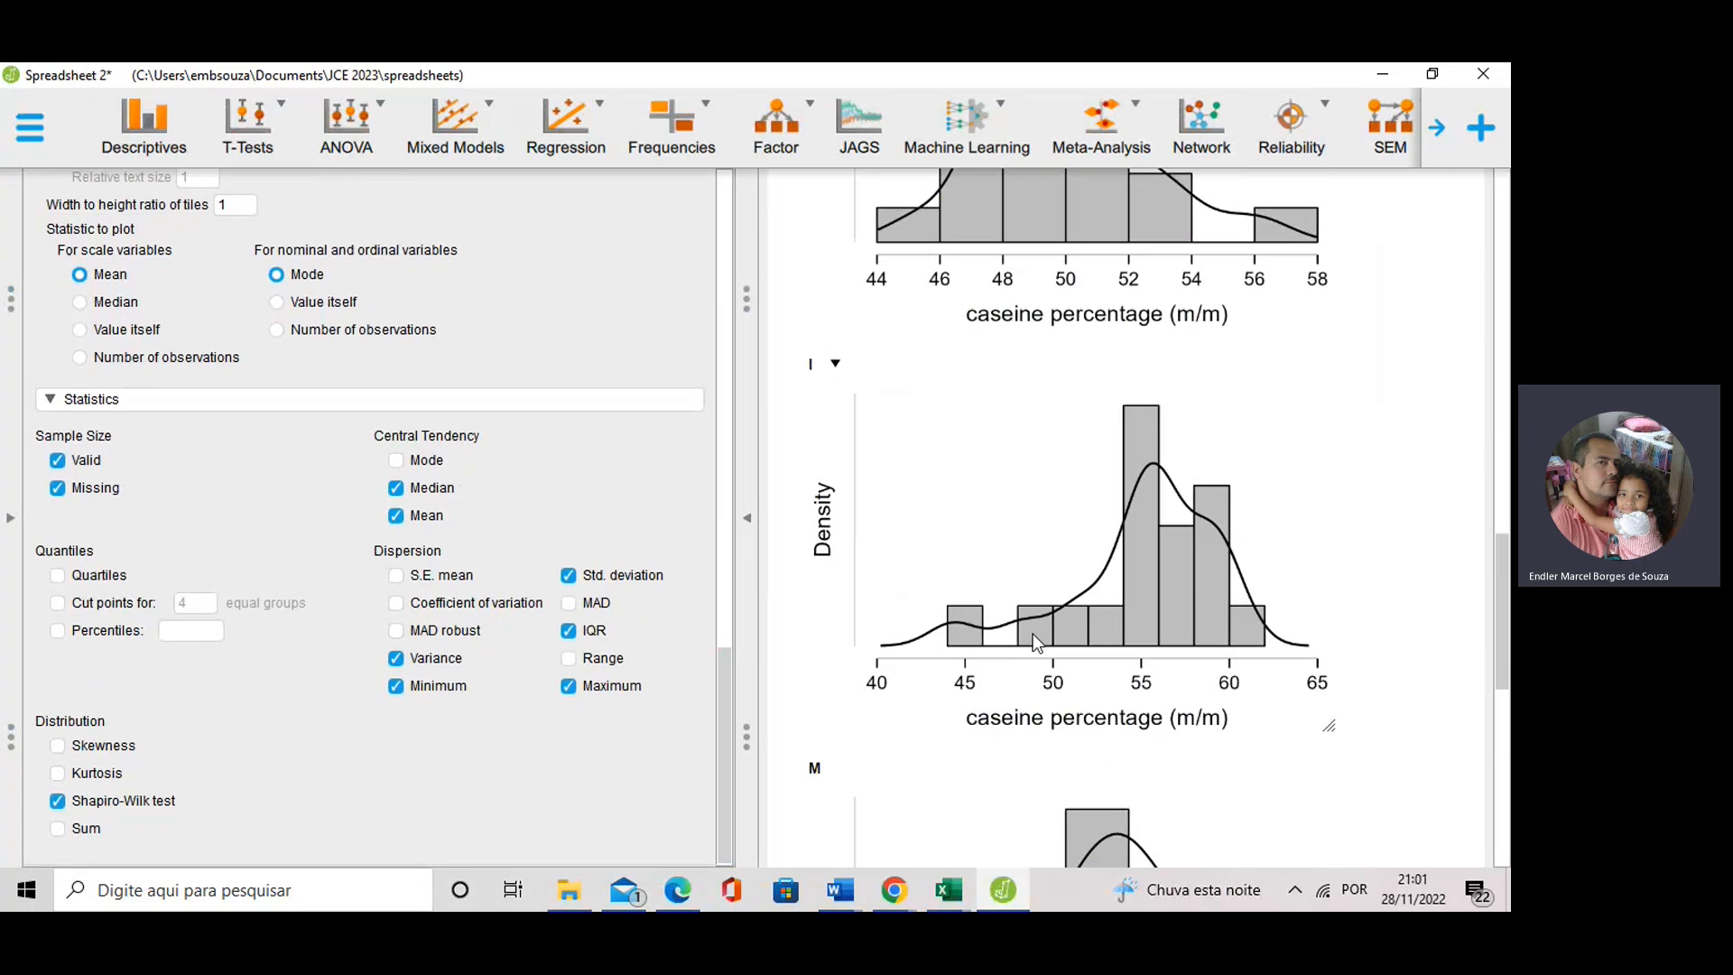
pyautogui.scroll(-3, 1088, 451)
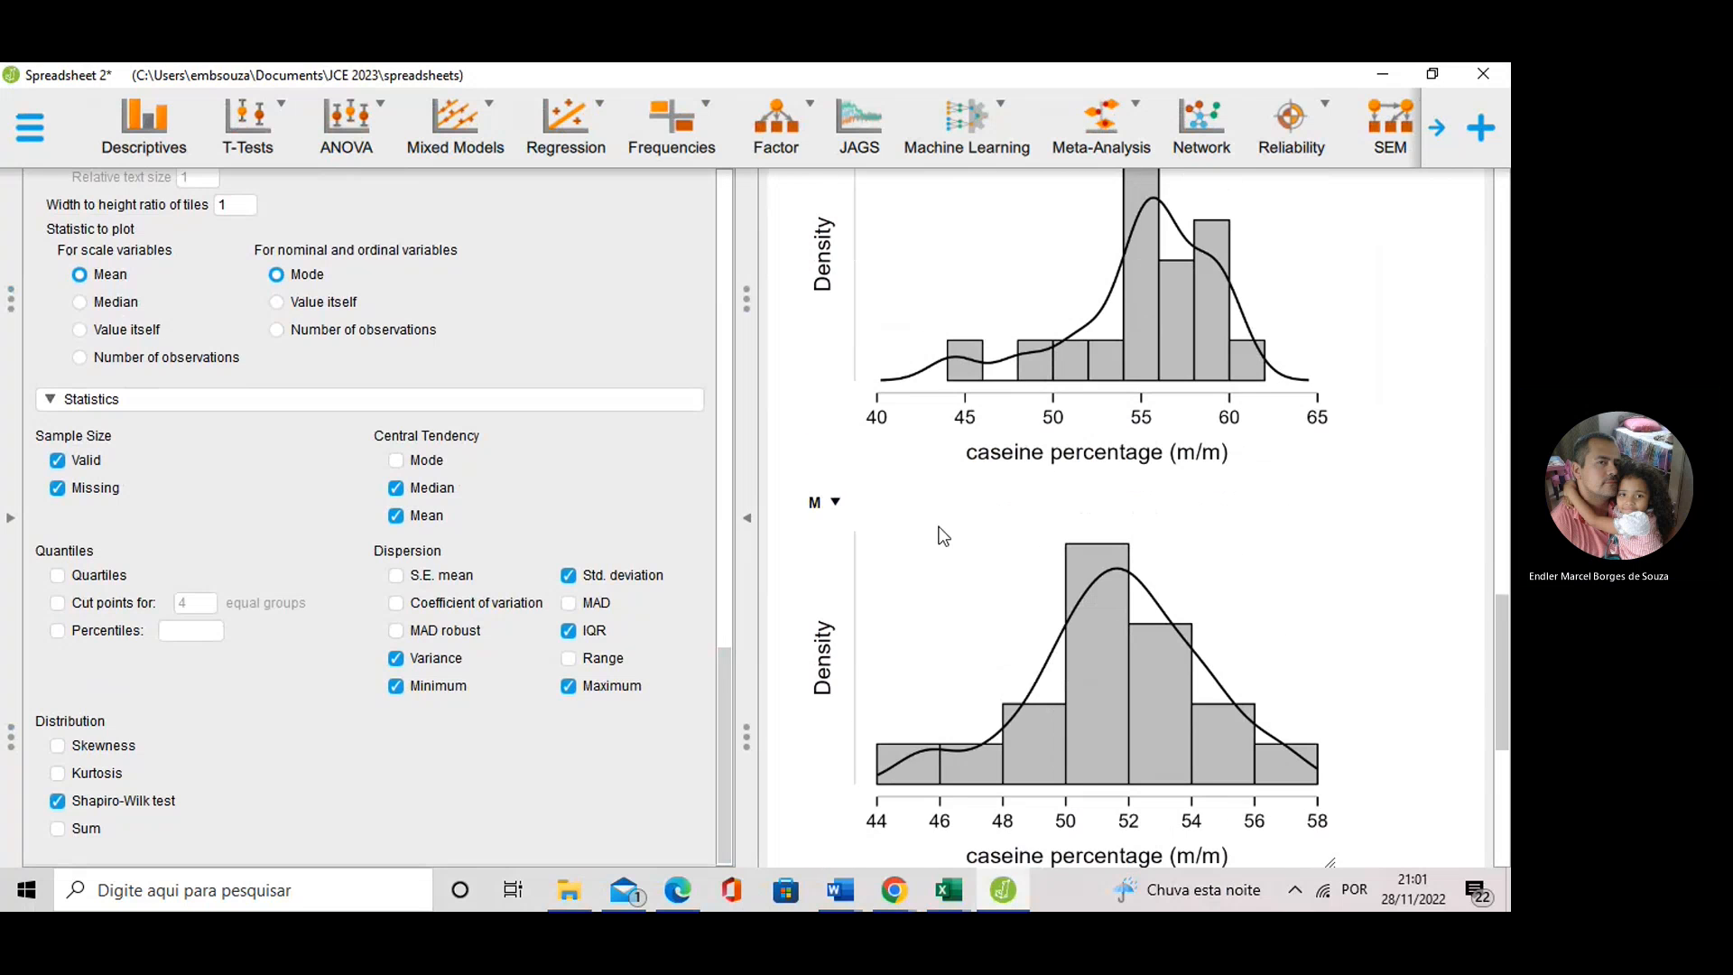
pyautogui.scroll(-2, 944, 536)
pyautogui.scroll(-1, 952, 547)
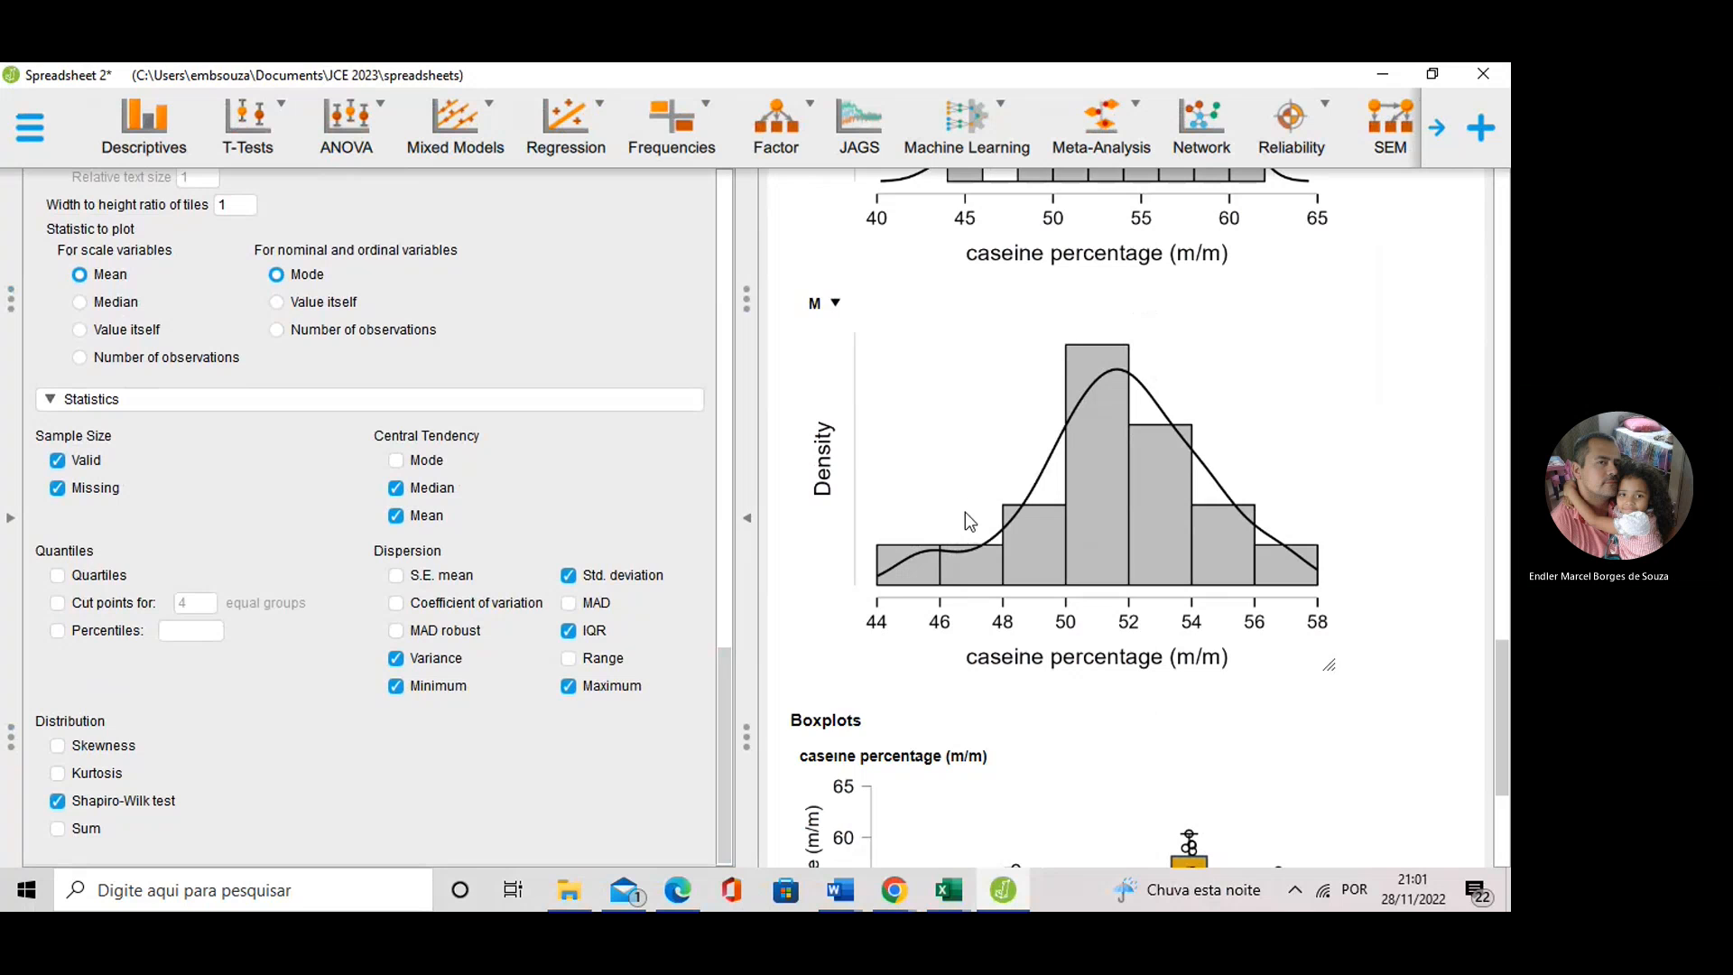
pyautogui.scroll(-2, 980, 487)
pyautogui.scroll(-3, 984, 483)
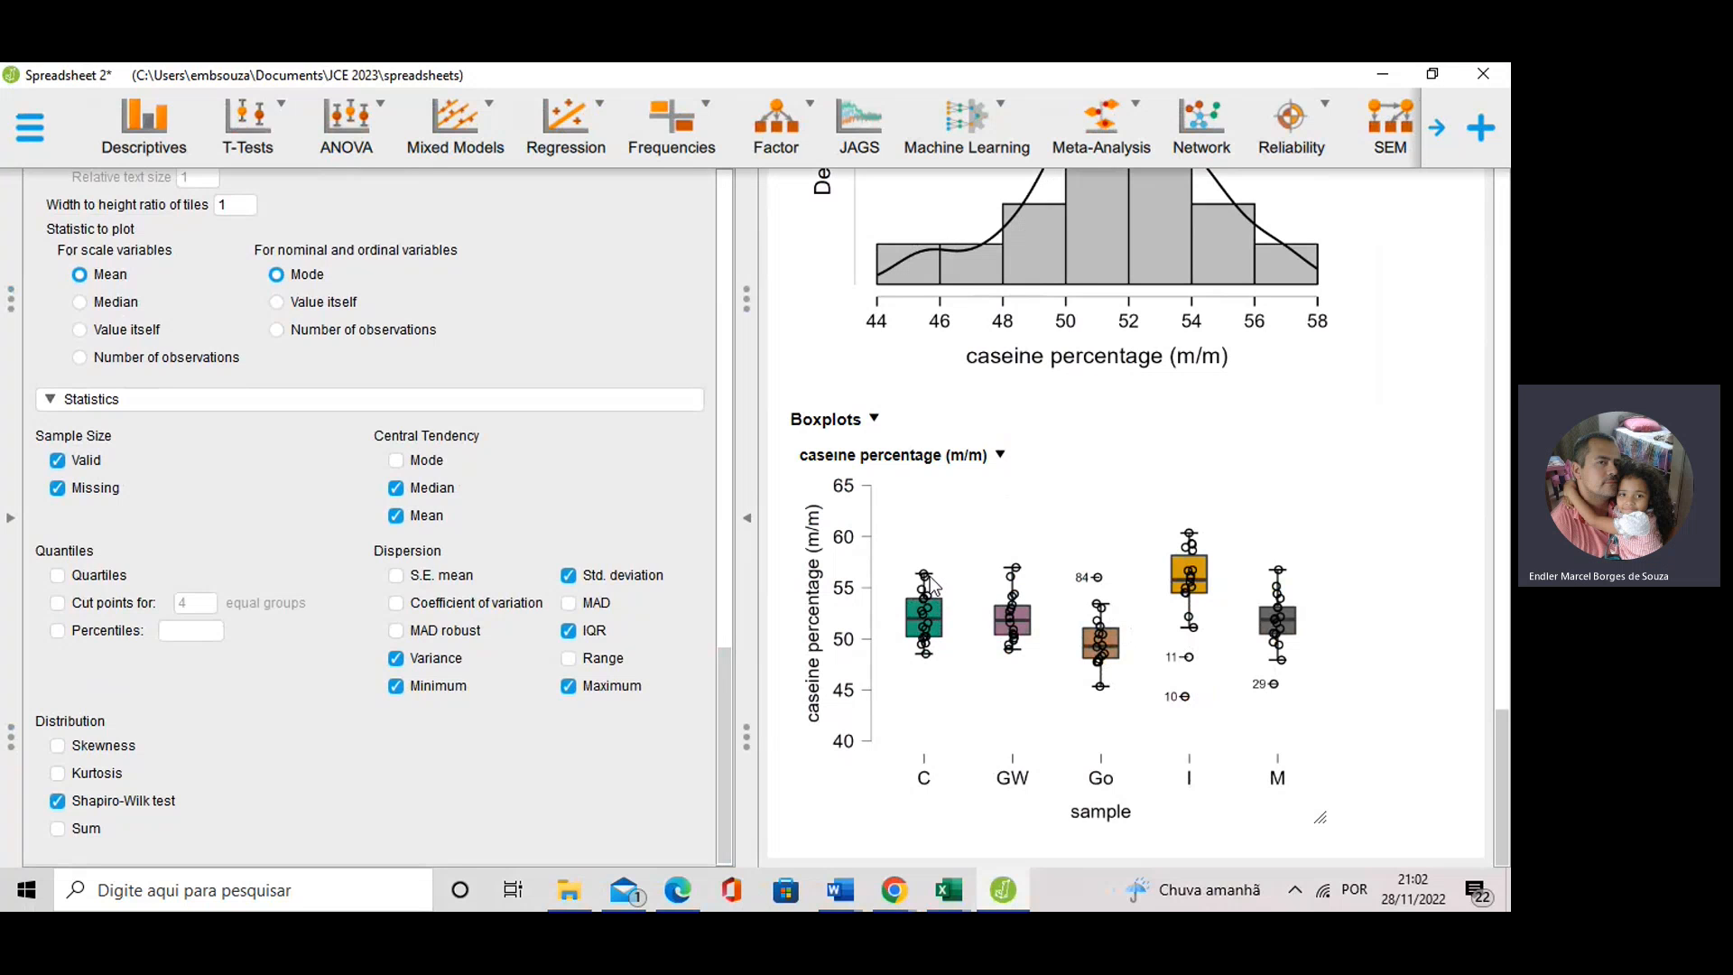
# Add the violin element to the caseine percentage boxplots.
pyautogui.scroll(2, 361, 460)
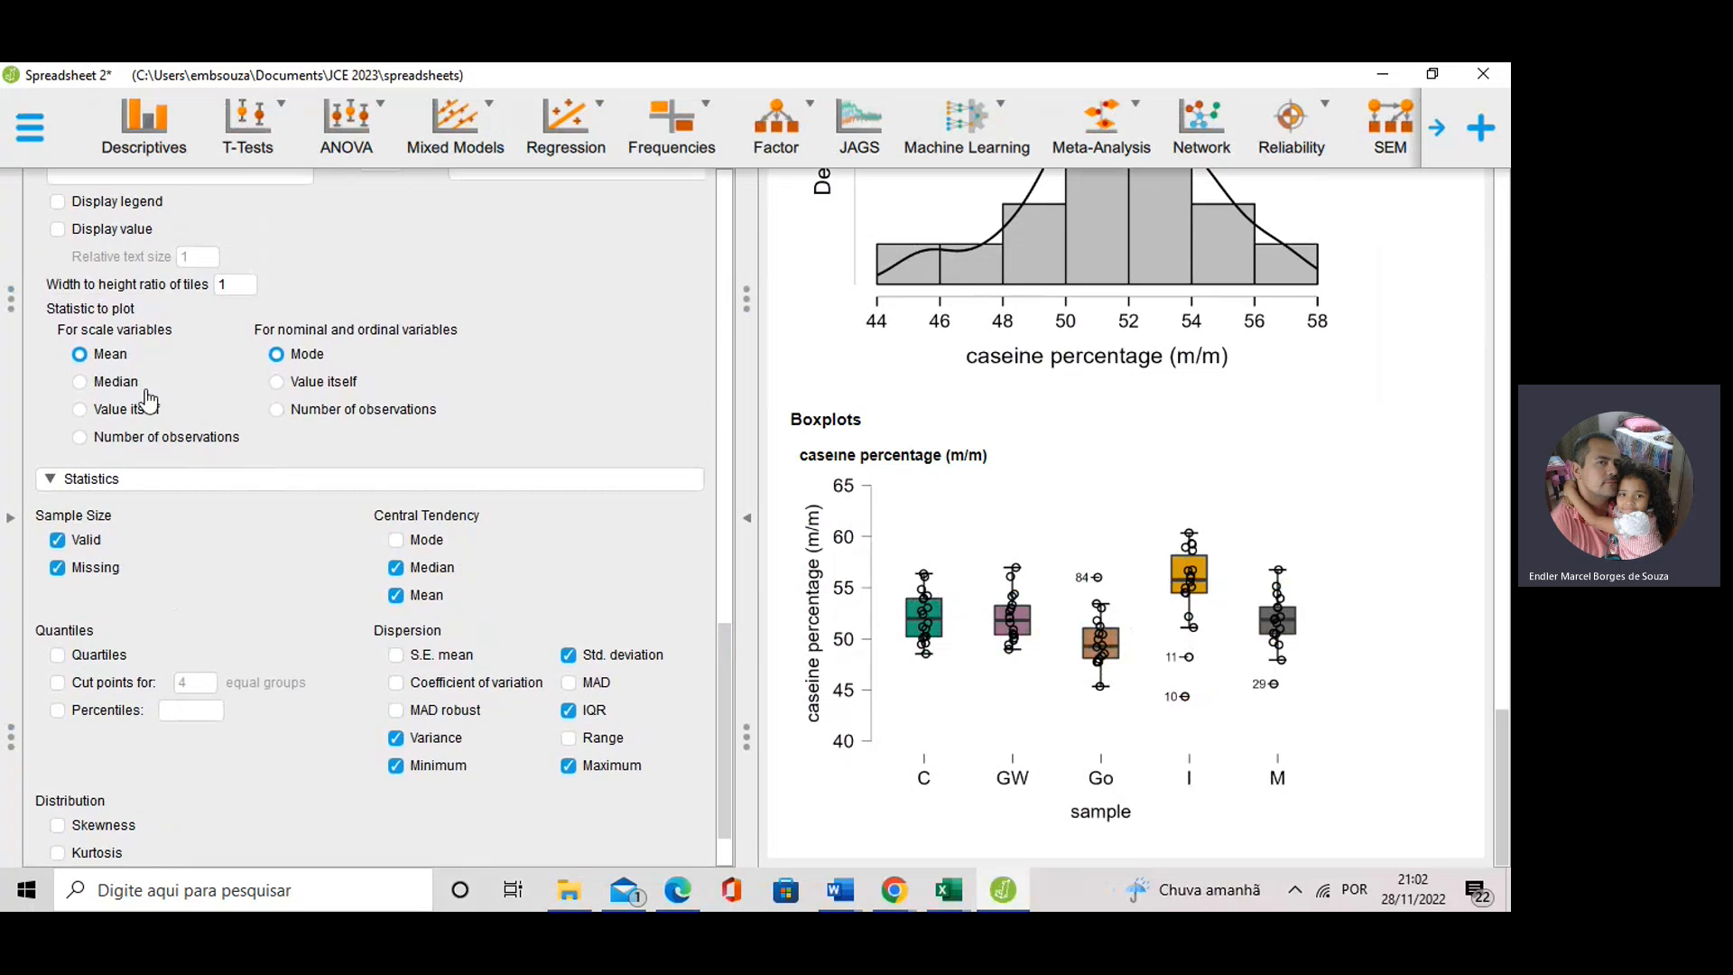
pyautogui.scroll(15, 135, 381)
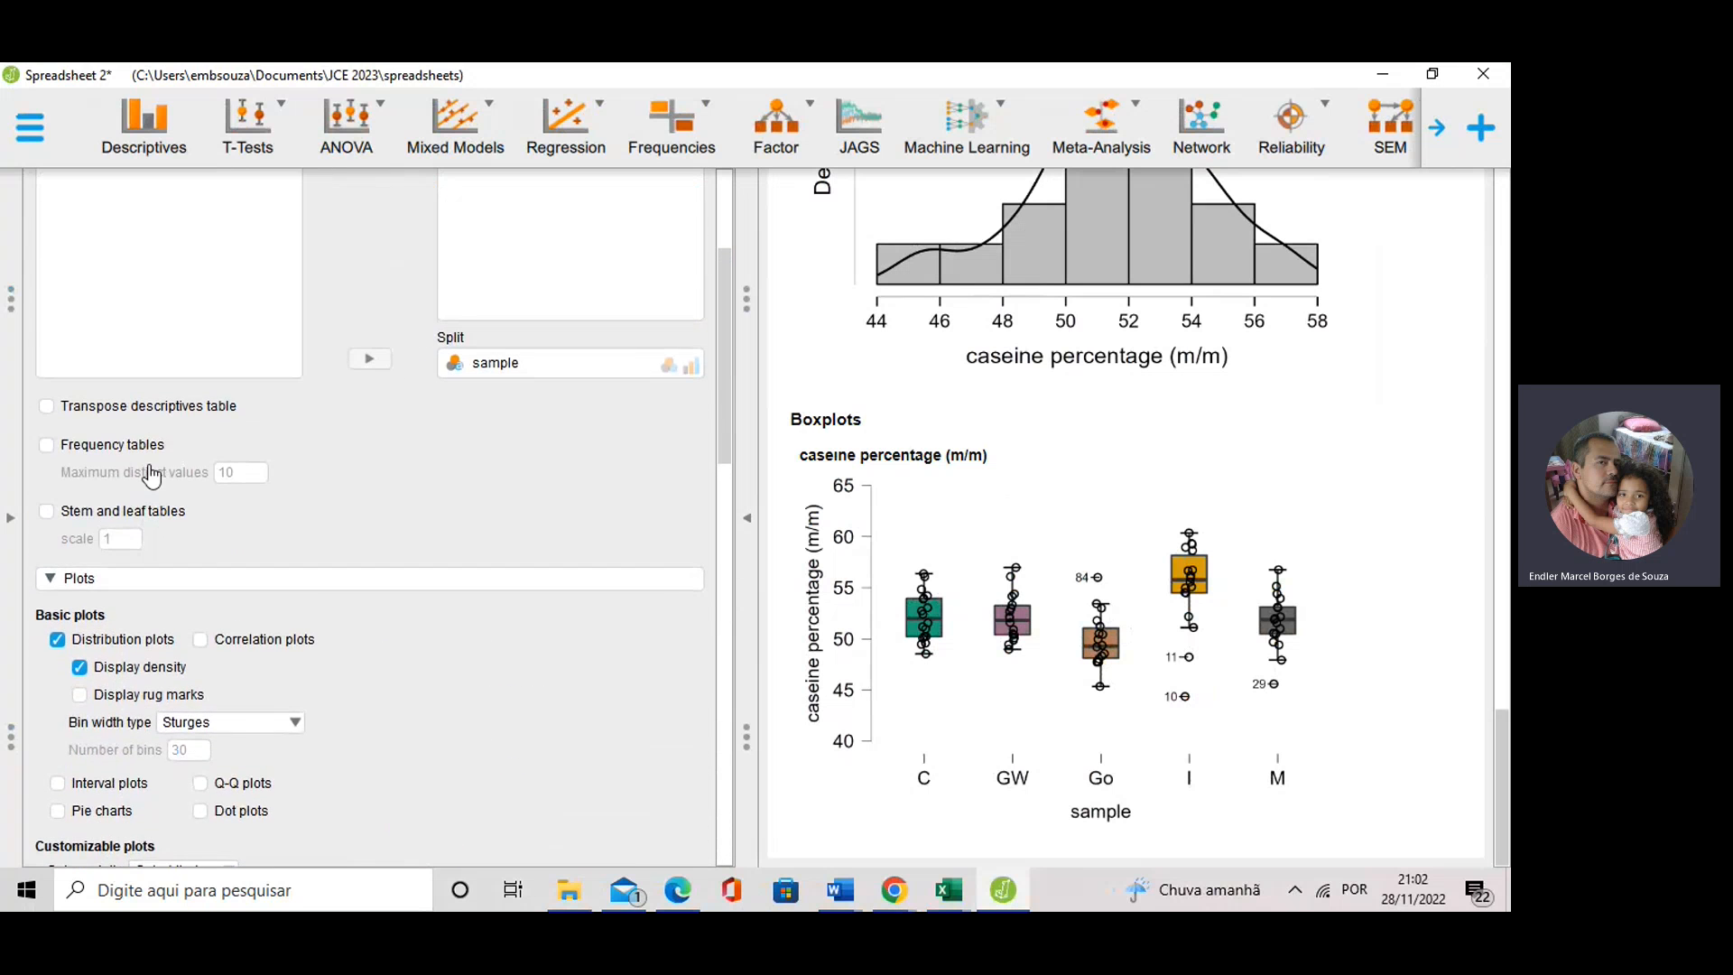
pyautogui.scroll(-4, 143, 545)
pyautogui.click(83, 715)
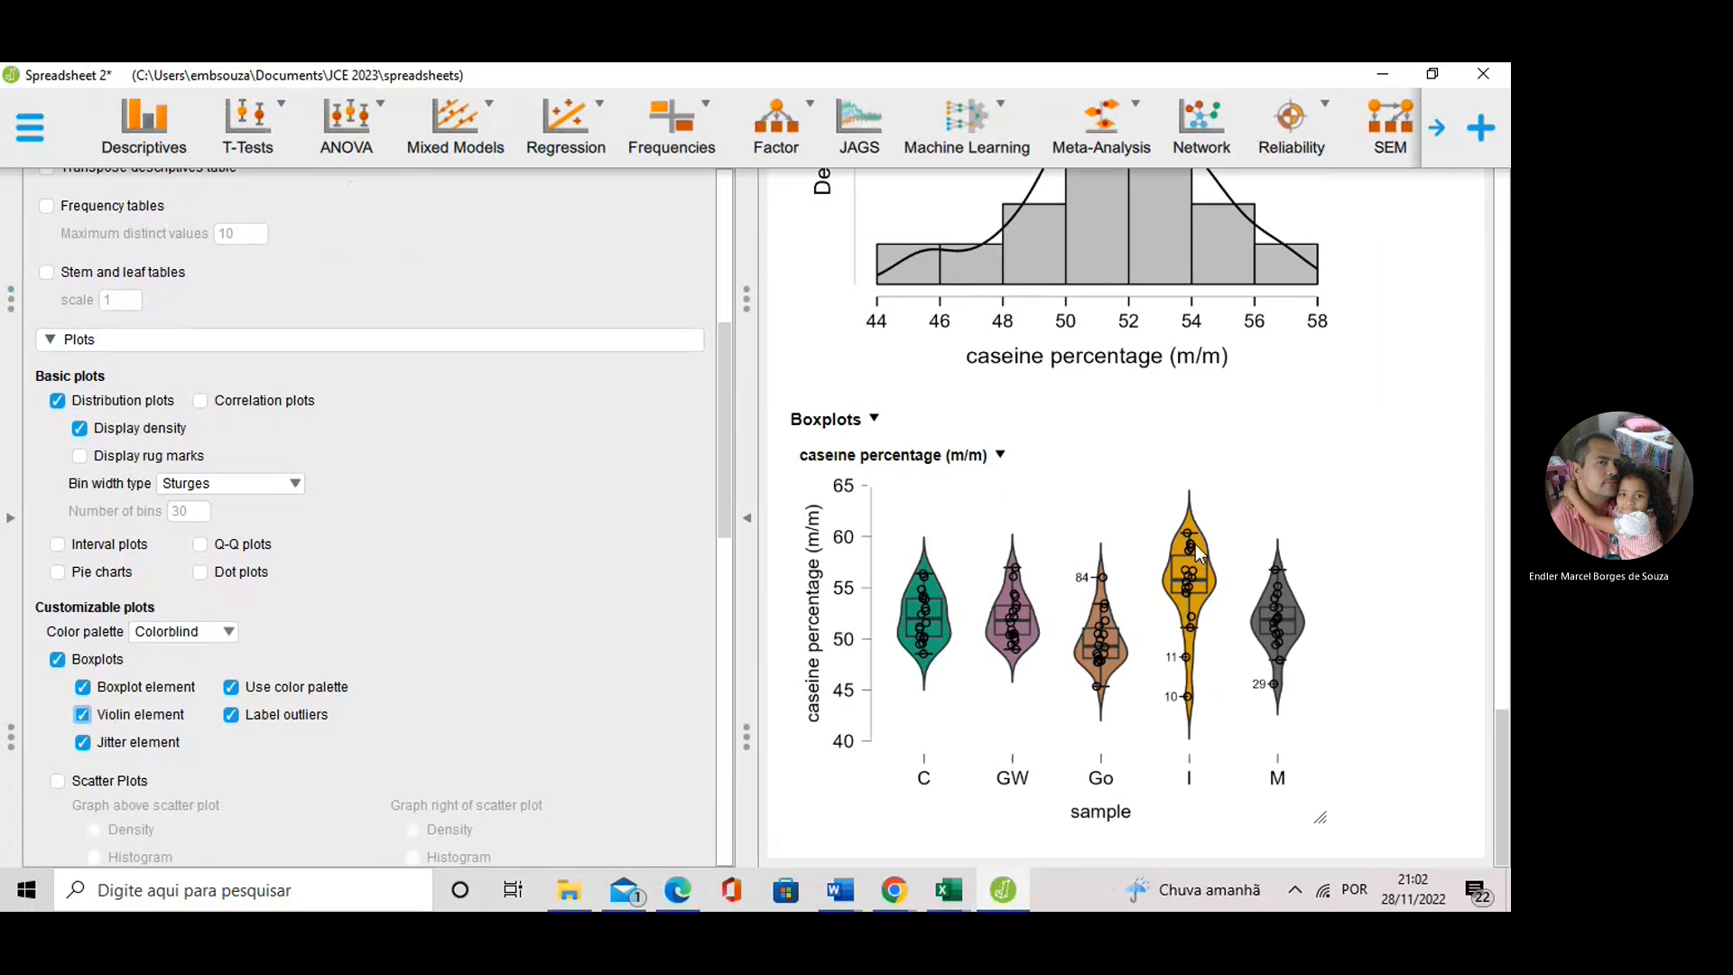
pyautogui.scroll(3, 1136, 414)
pyautogui.scroll(-3, 1101, 454)
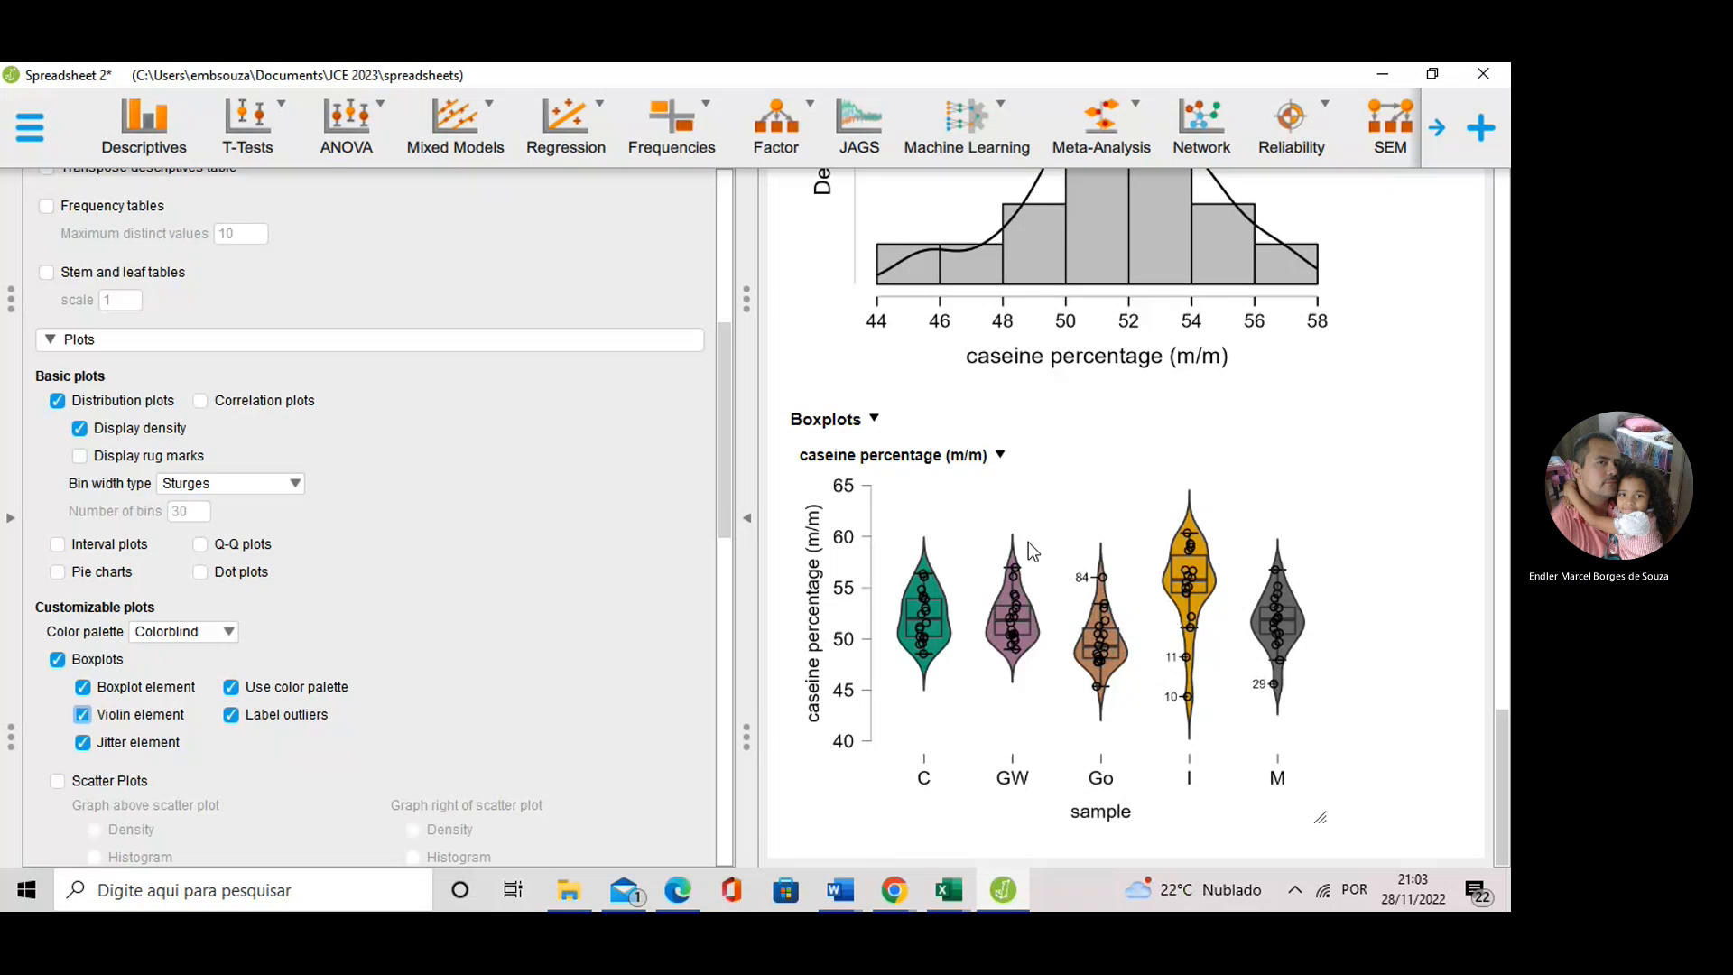
# Switch to the JASP meeting in Microsoft Teams in Chrome and open its additional meeting options.
pyautogui.moveTo(907, 891)
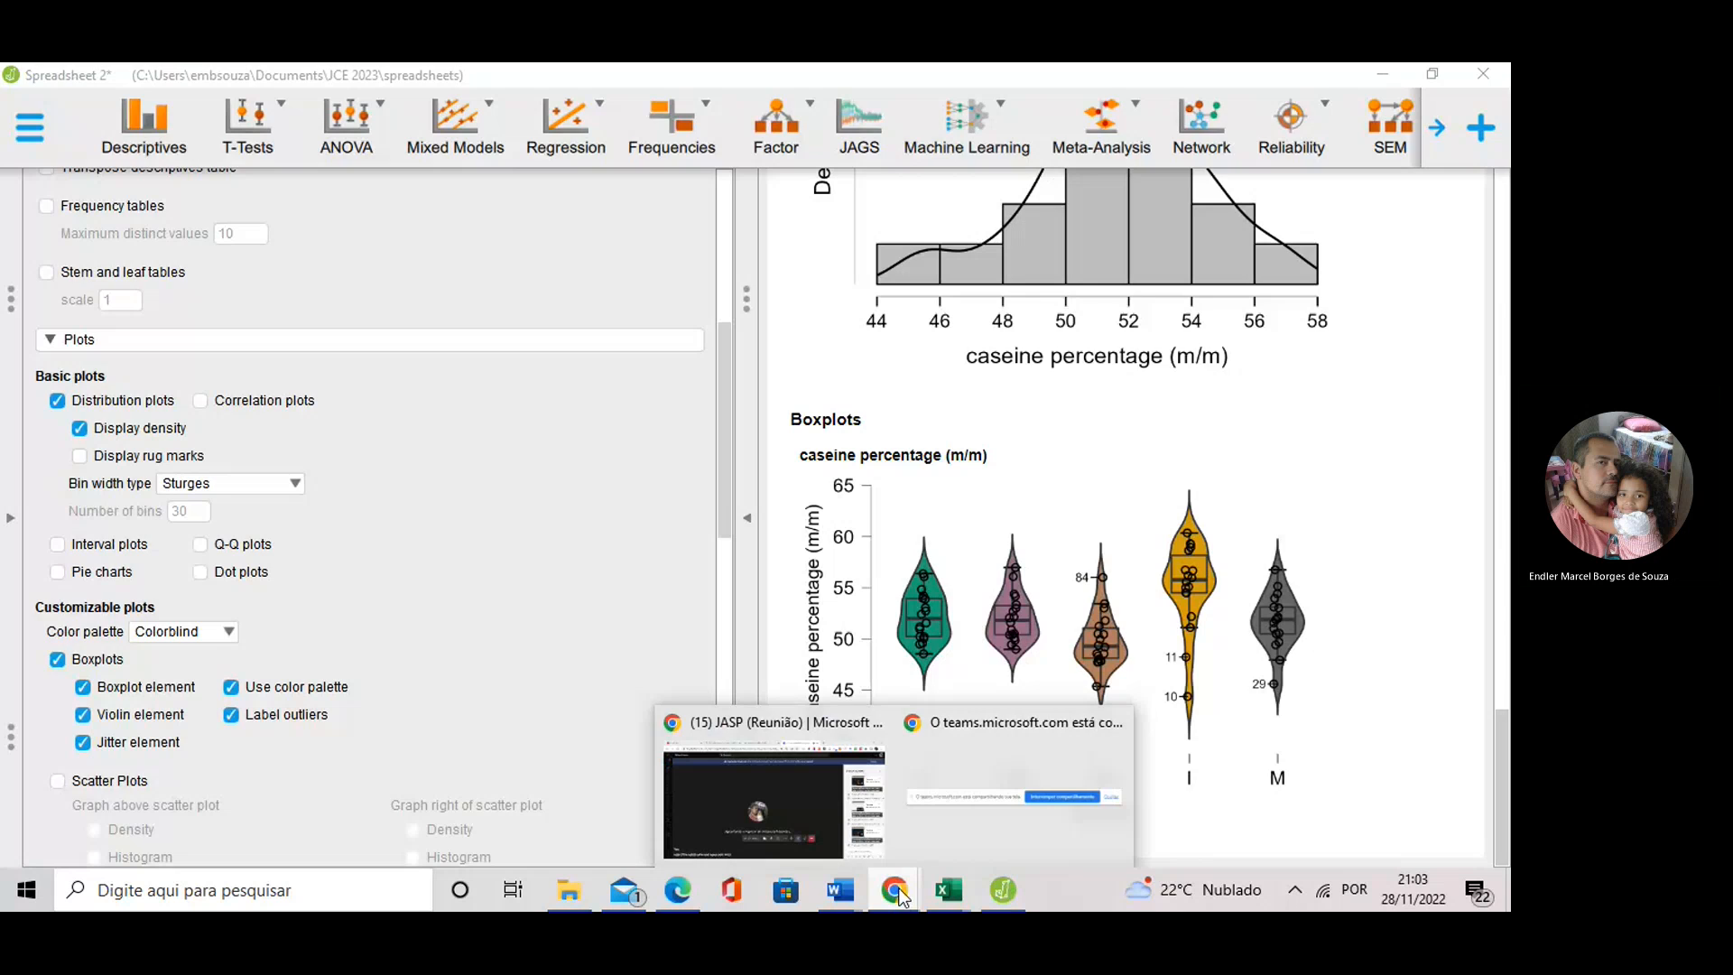
pyautogui.click(795, 813)
pyautogui.click(826, 731)
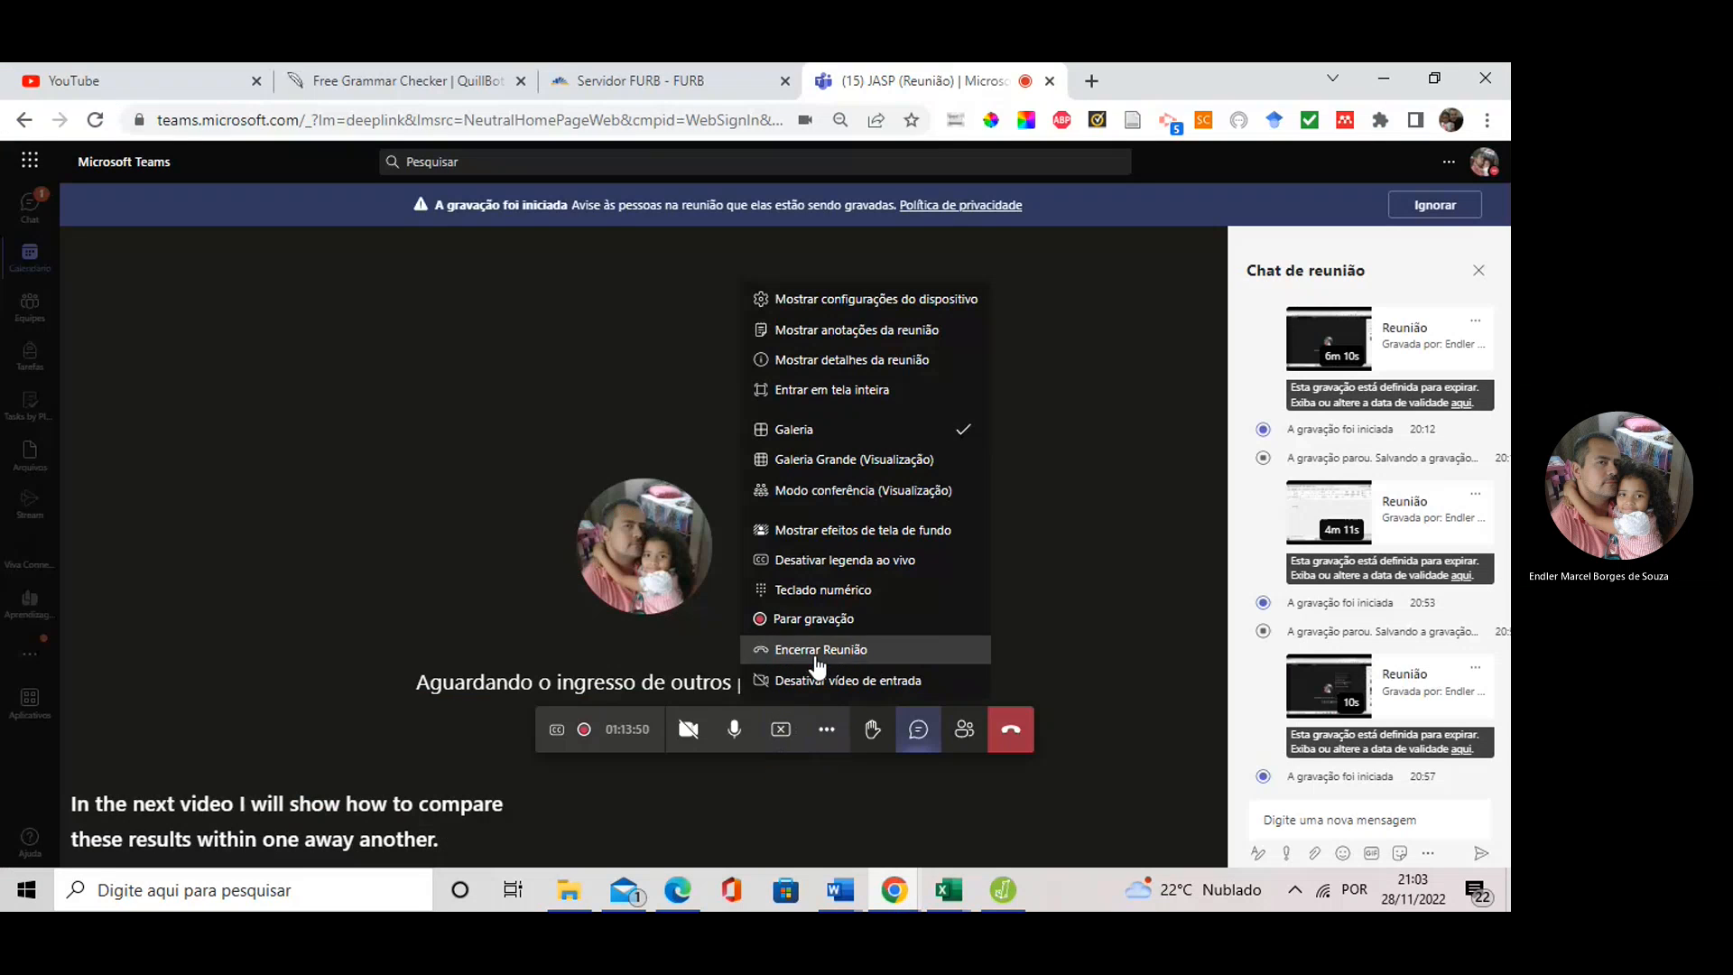